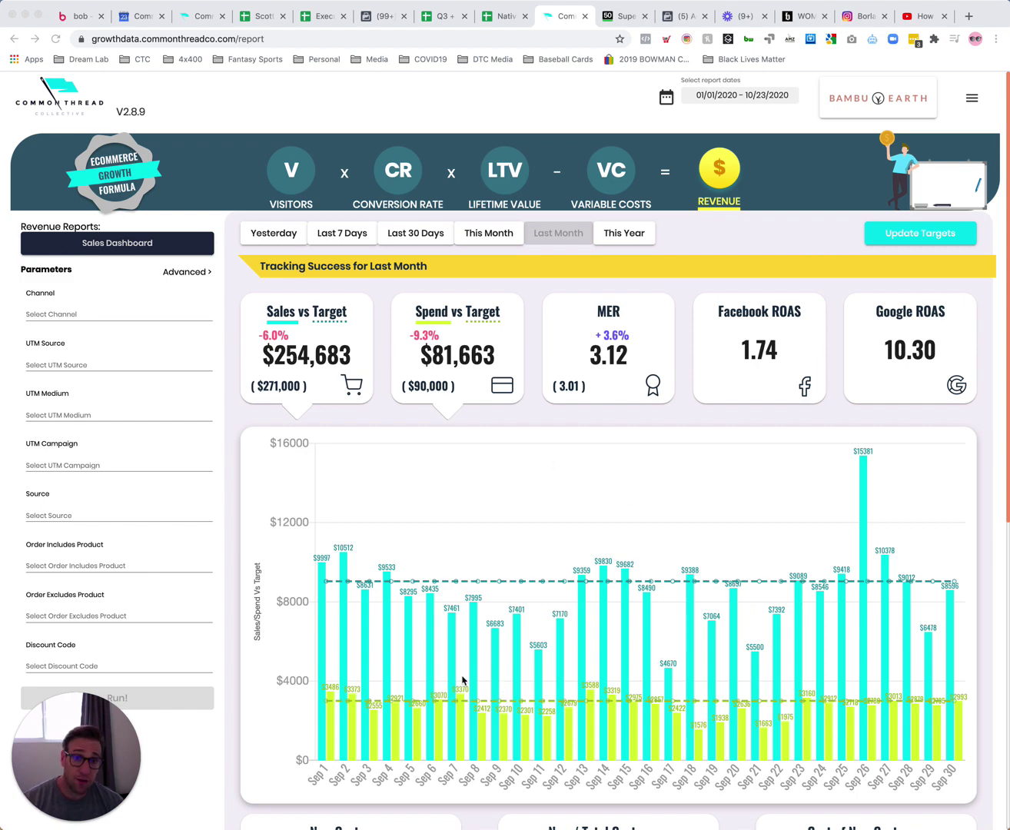
# Step: Check visitor metrics, compare this and last month's sales to target, and view yearly targets without saving
pyautogui.moveTo(89, 818)
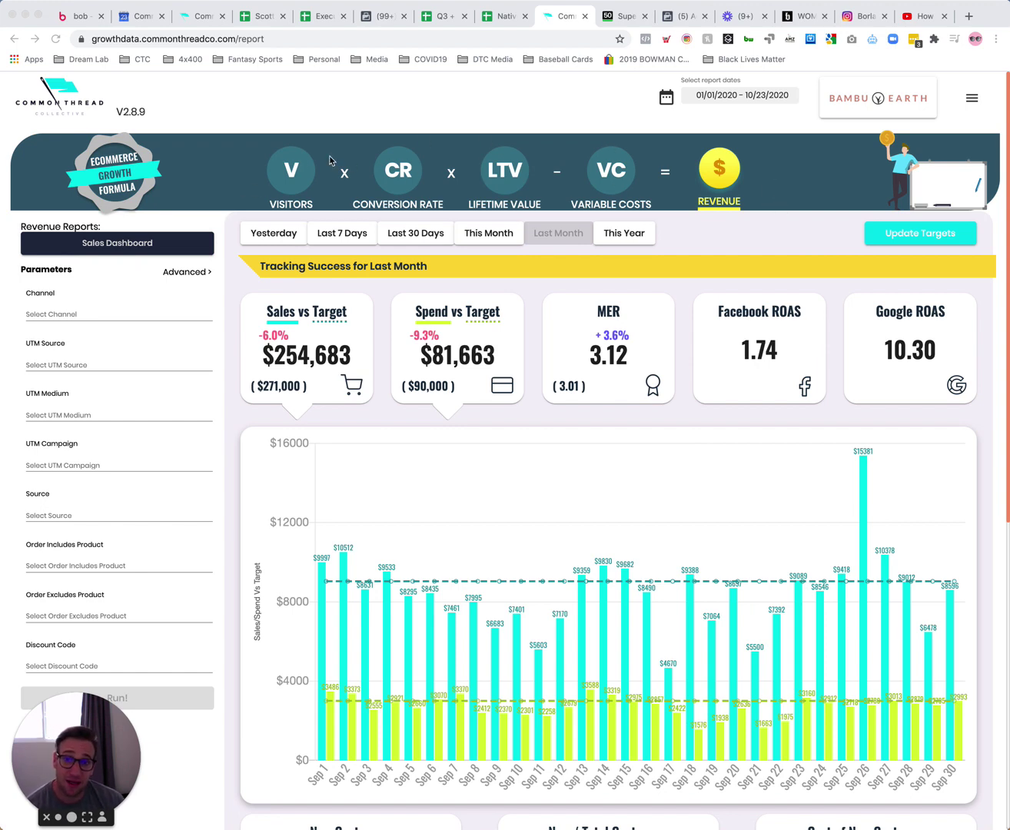
pyautogui.click(290, 165)
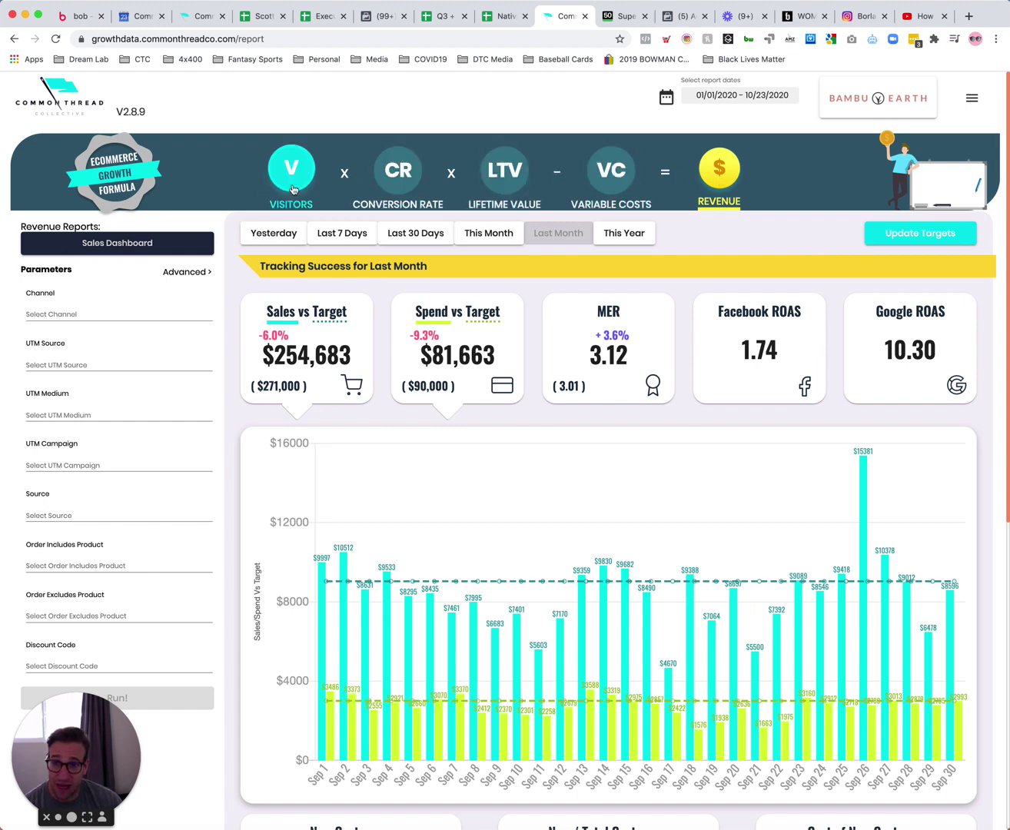
pyautogui.click(720, 183)
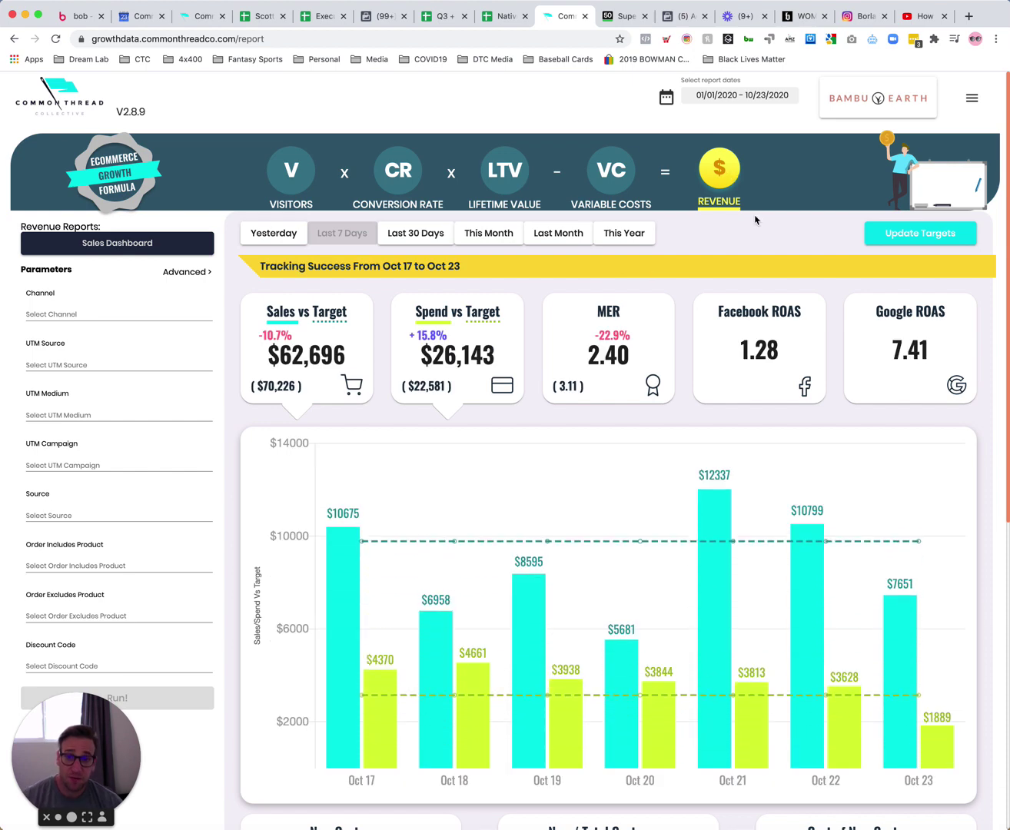
pyautogui.click(514, 244)
pyautogui.click(572, 239)
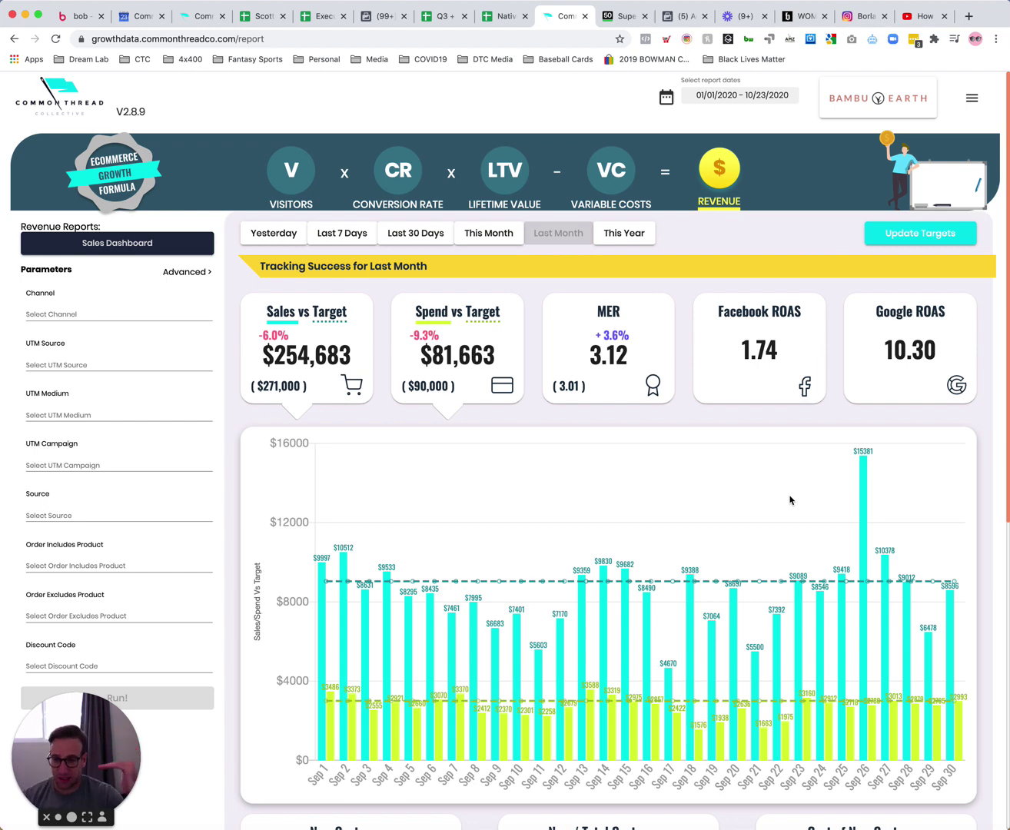
pyautogui.click(877, 233)
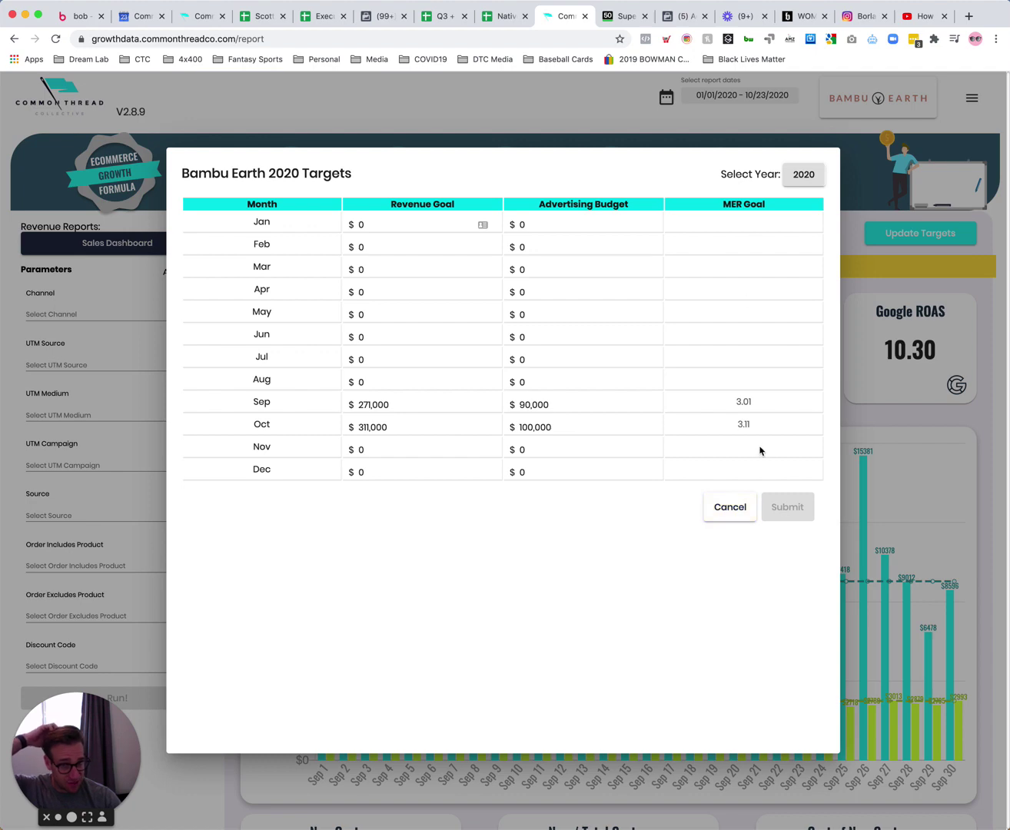
pyautogui.click(743, 511)
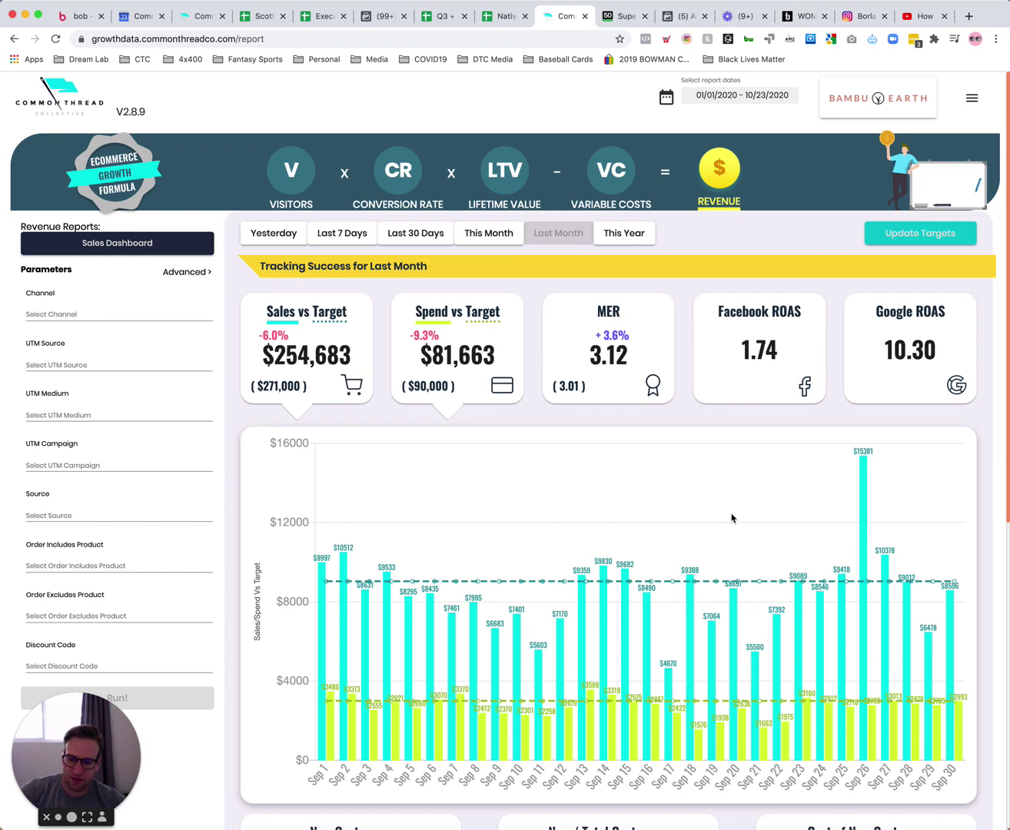
# Step: Highlight the 1,512 new customers, the 48% new-to-total share and the cost of new customer figures
pyautogui.scroll(-5, 748, 443)
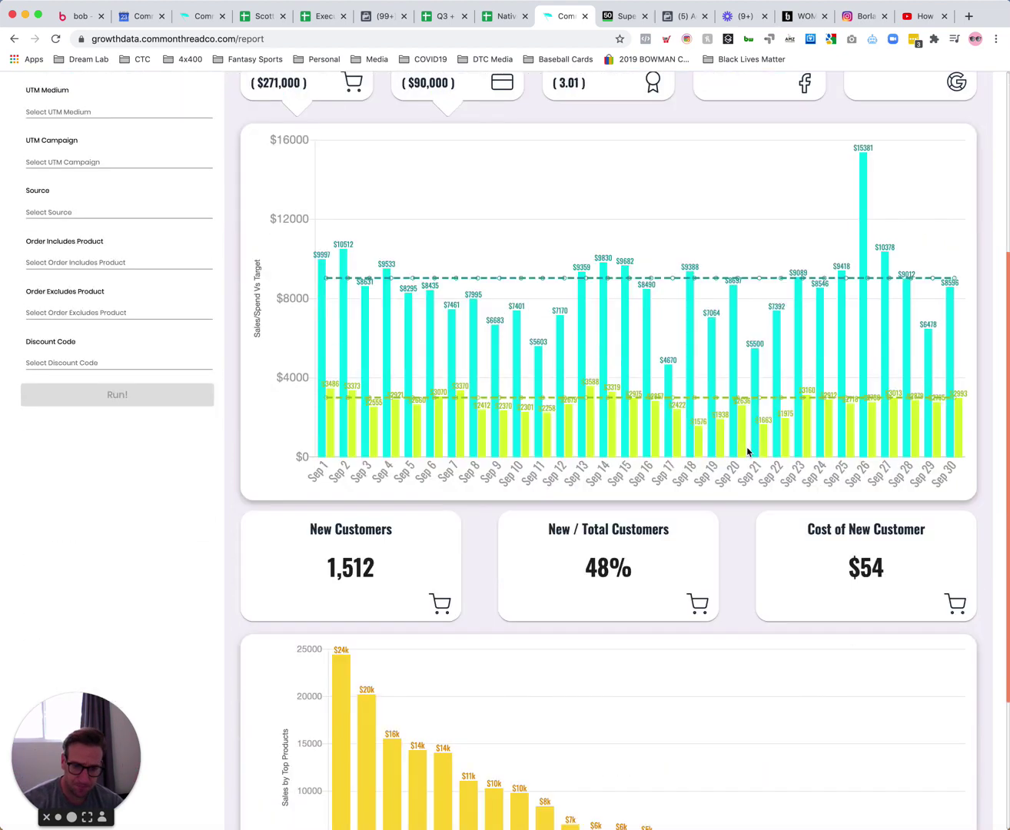
pyautogui.moveTo(312, 515); pyautogui.dragTo(395, 568)
pyautogui.click(394, 569)
pyautogui.moveTo(548, 524); pyautogui.dragTo(657, 573)
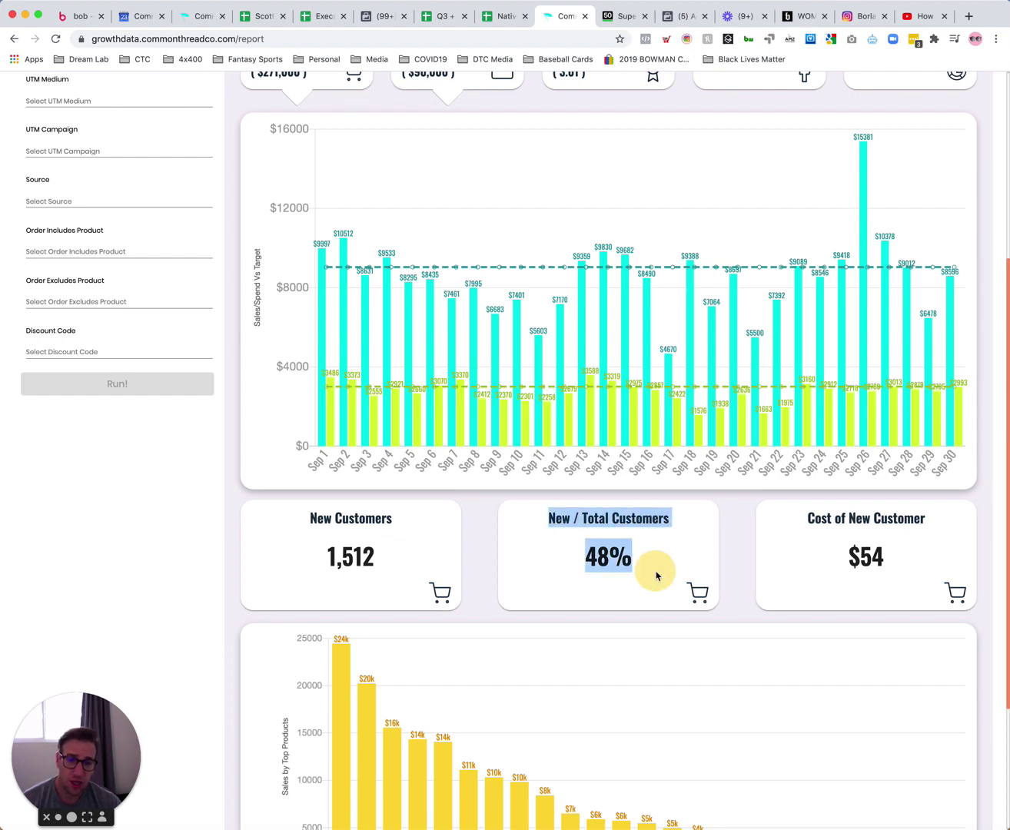
pyautogui.moveTo(804, 511); pyautogui.dragTo(907, 569)
pyautogui.click(907, 569)
pyautogui.scroll(-3, 773, 541)
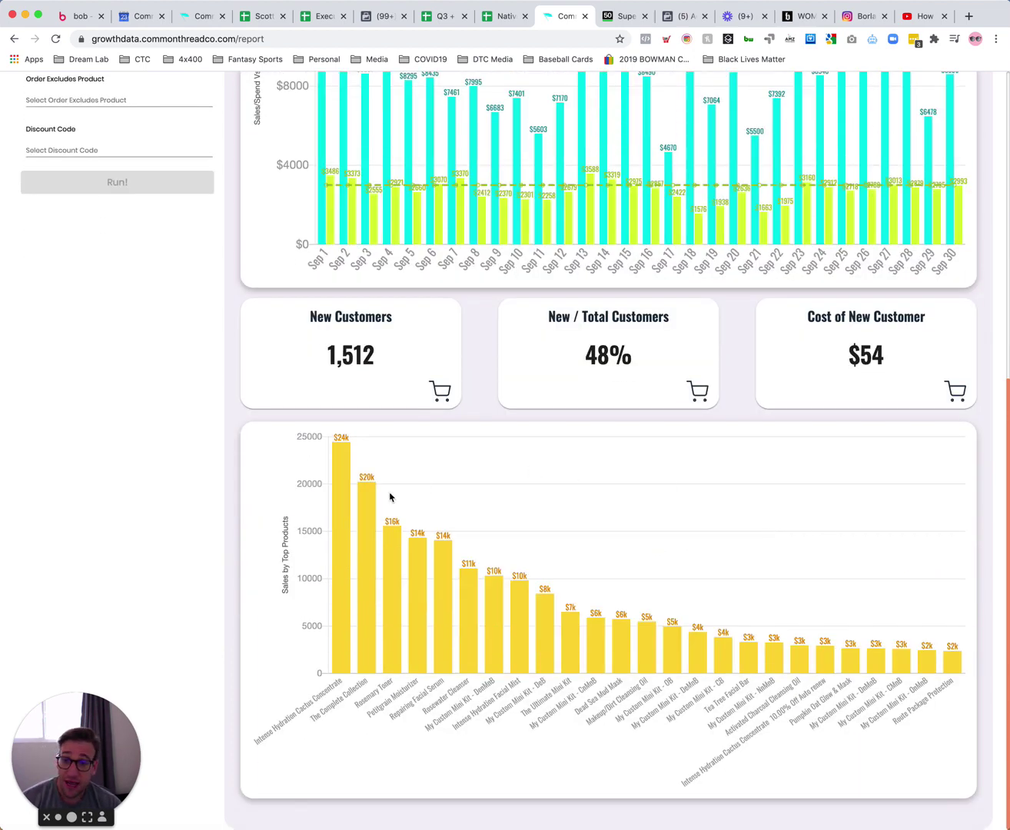
pyautogui.scroll(3, 588, 417)
pyautogui.scroll(3, 588, 418)
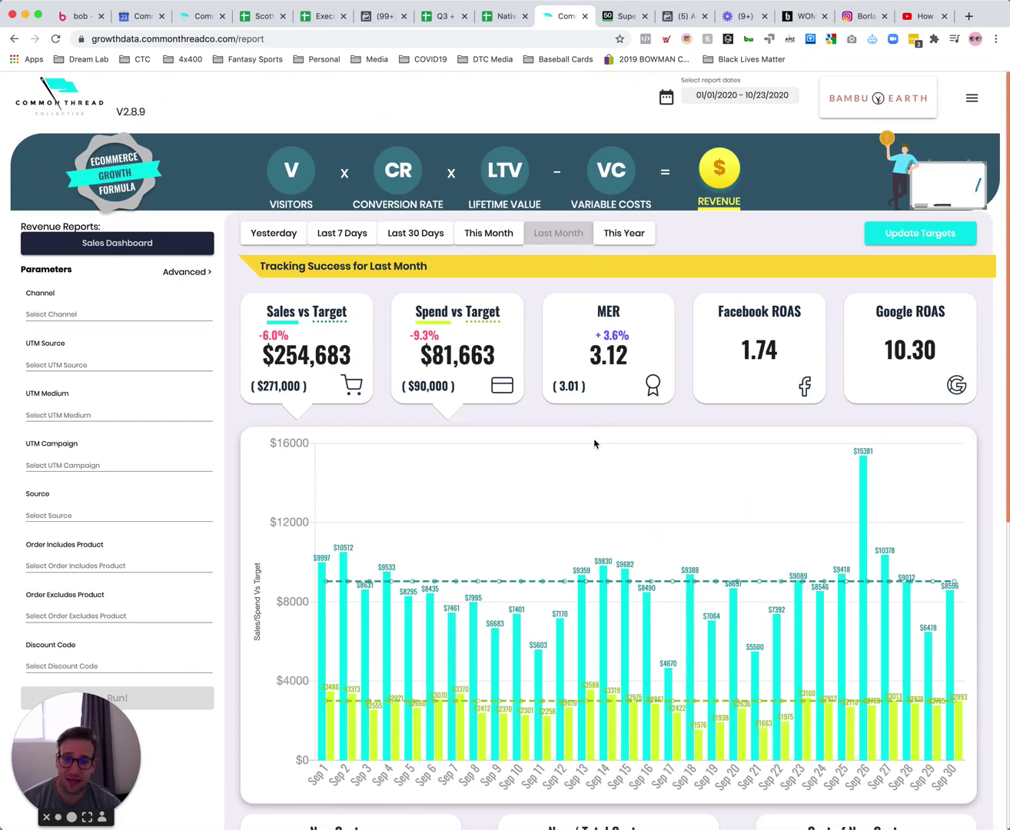
pyautogui.scroll(-1, 646, 566)
pyautogui.scroll(2, 647, 564)
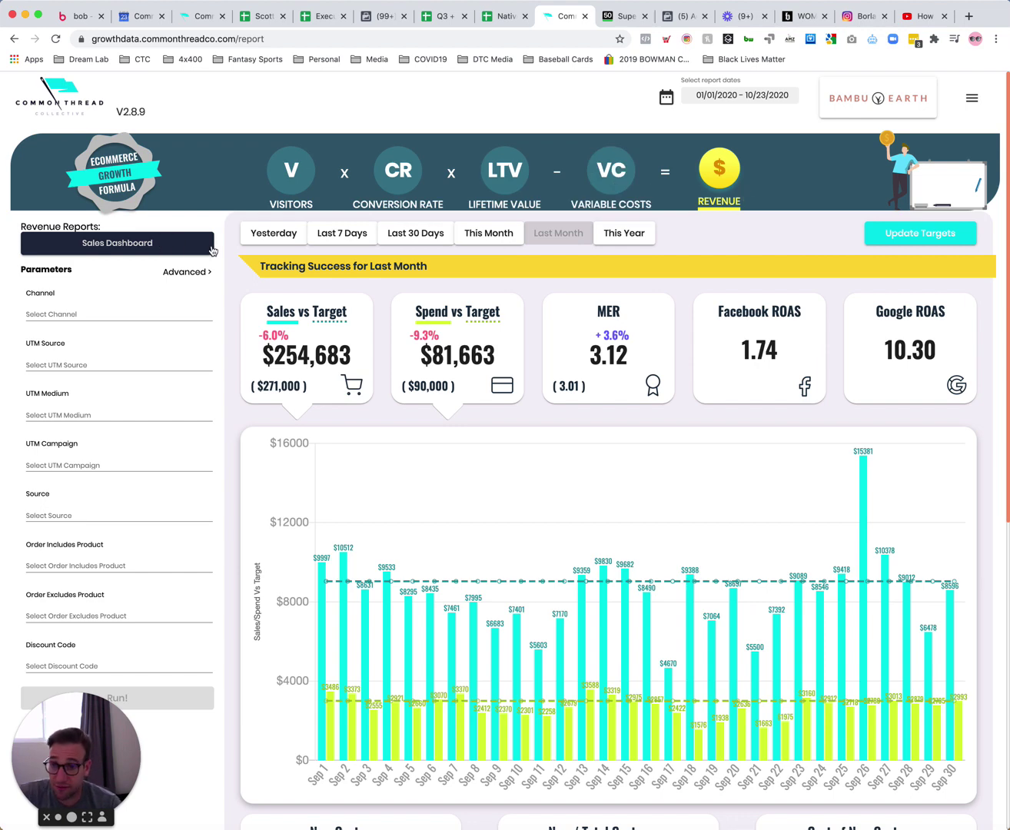
# Step: Switch to Top Products and point out the top product's gross sales and the 3.49% and 4.04% refund rates
pyautogui.click(117, 245)
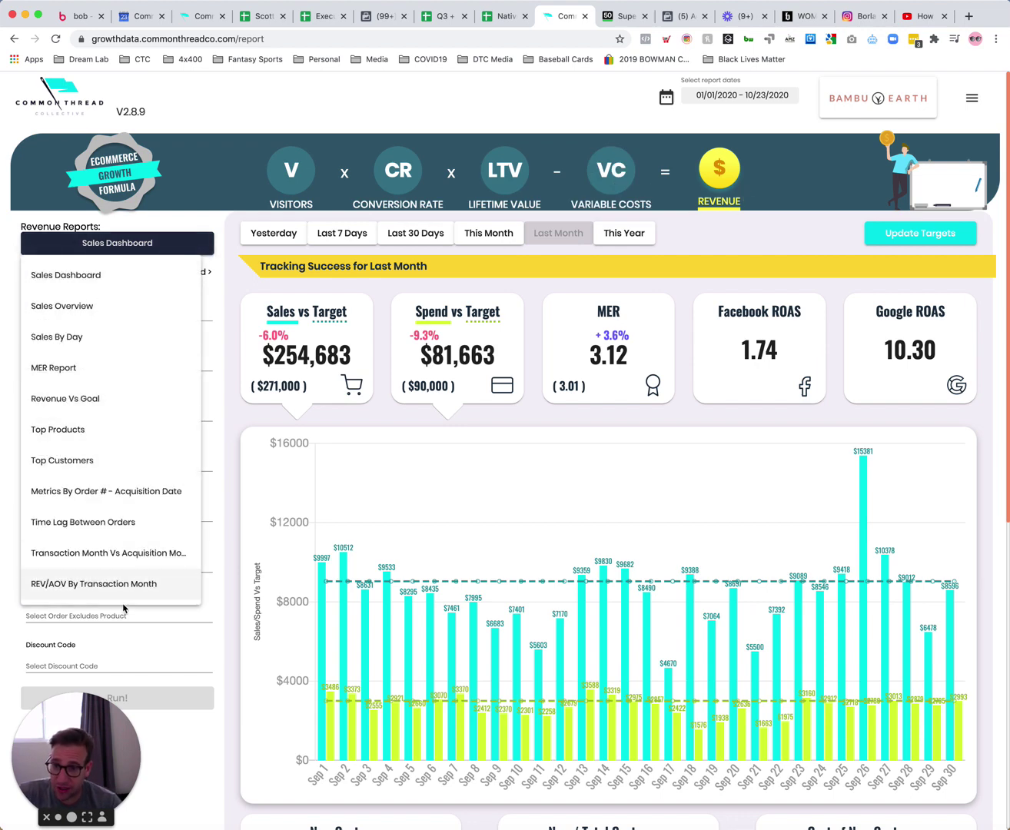
pyautogui.click(120, 440)
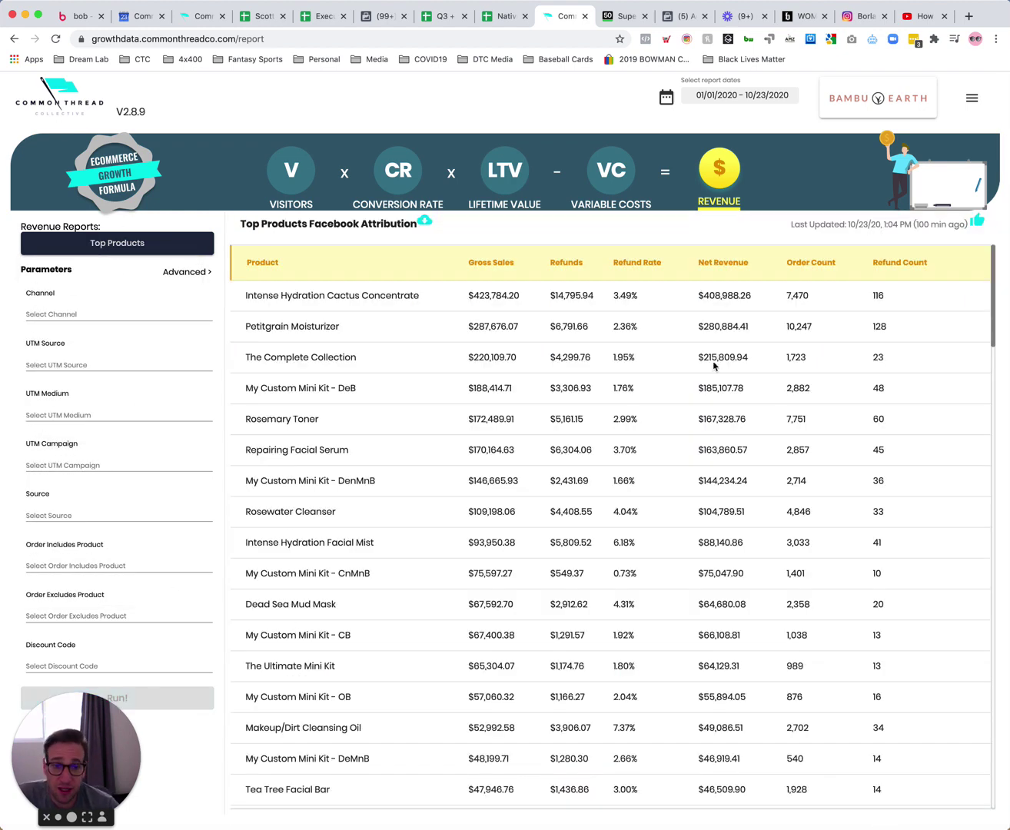
pyautogui.moveTo(246, 298); pyautogui.dragTo(522, 297)
pyautogui.click(362, 301)
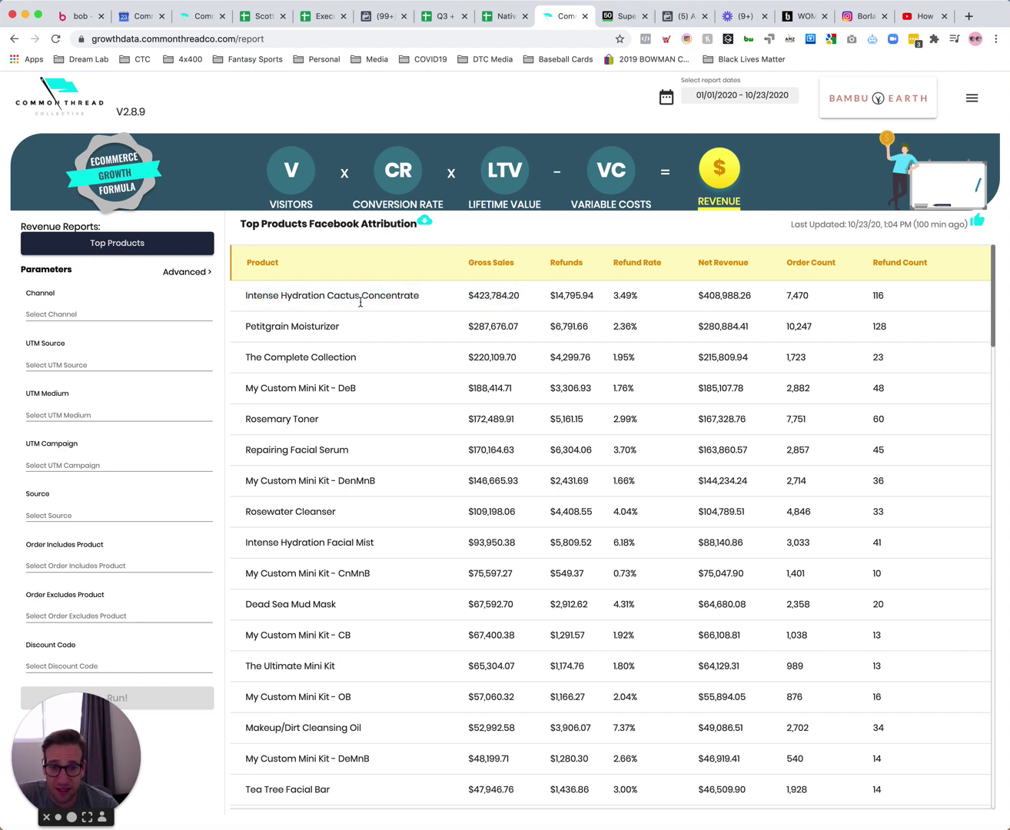
pyautogui.click(636, 297)
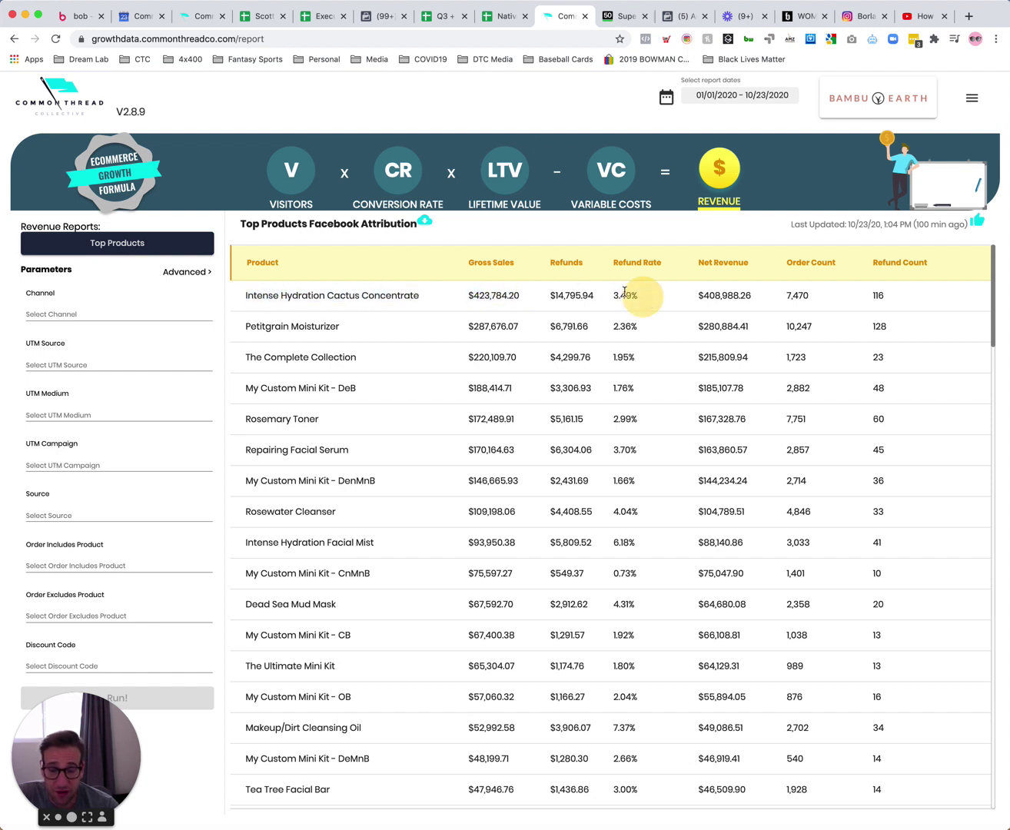
pyautogui.click(624, 519)
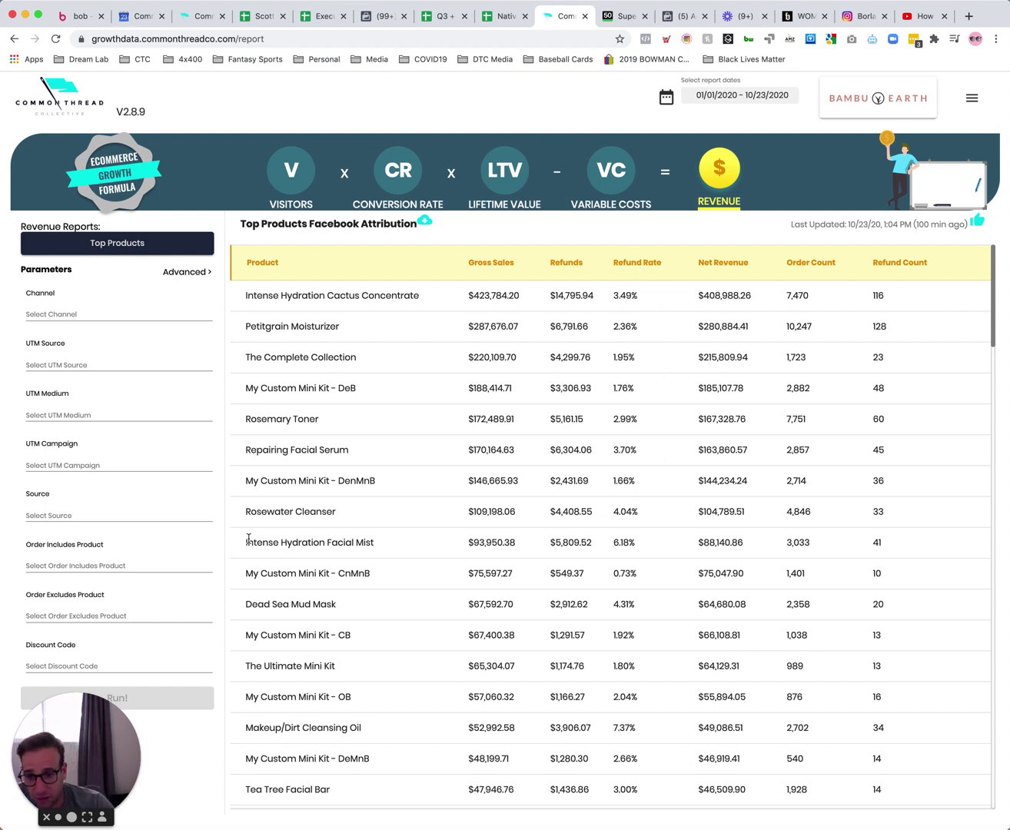
# Step: Highlight the Intense Hydration Facial Mist and My Custom Mini Kit - CnMnB rows and the 0.73% refund rate
pyautogui.moveTo(247, 540); pyautogui.dragTo(649, 549)
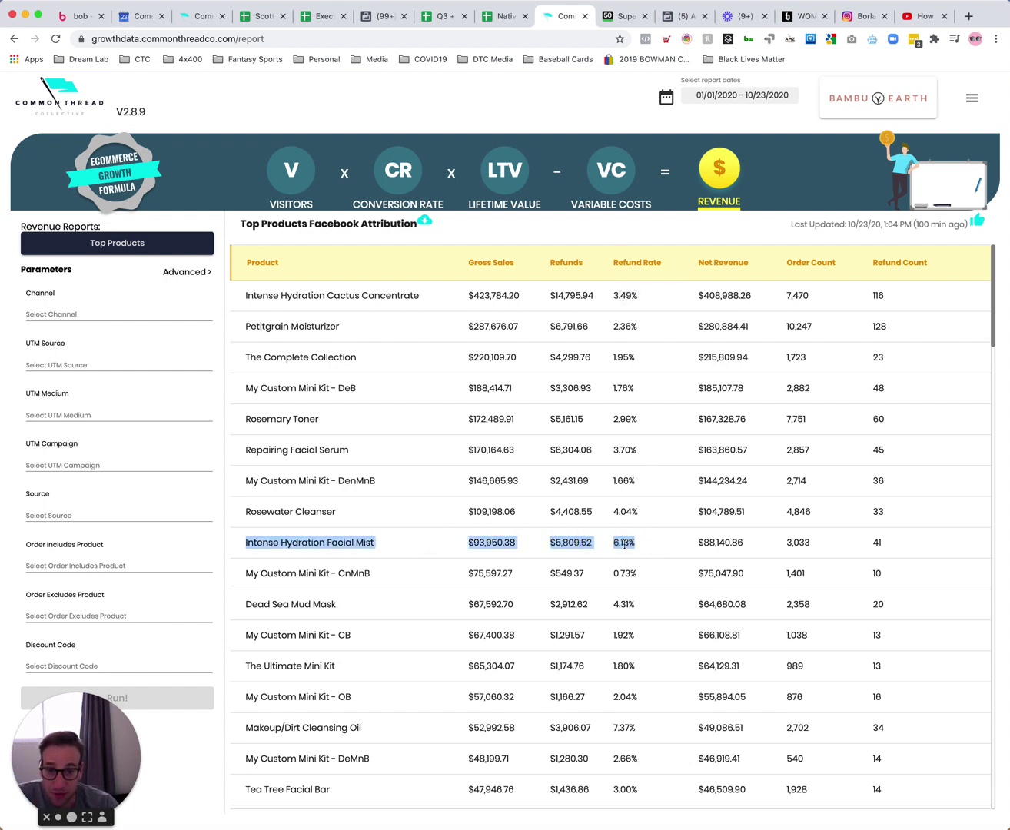
pyautogui.click(274, 573)
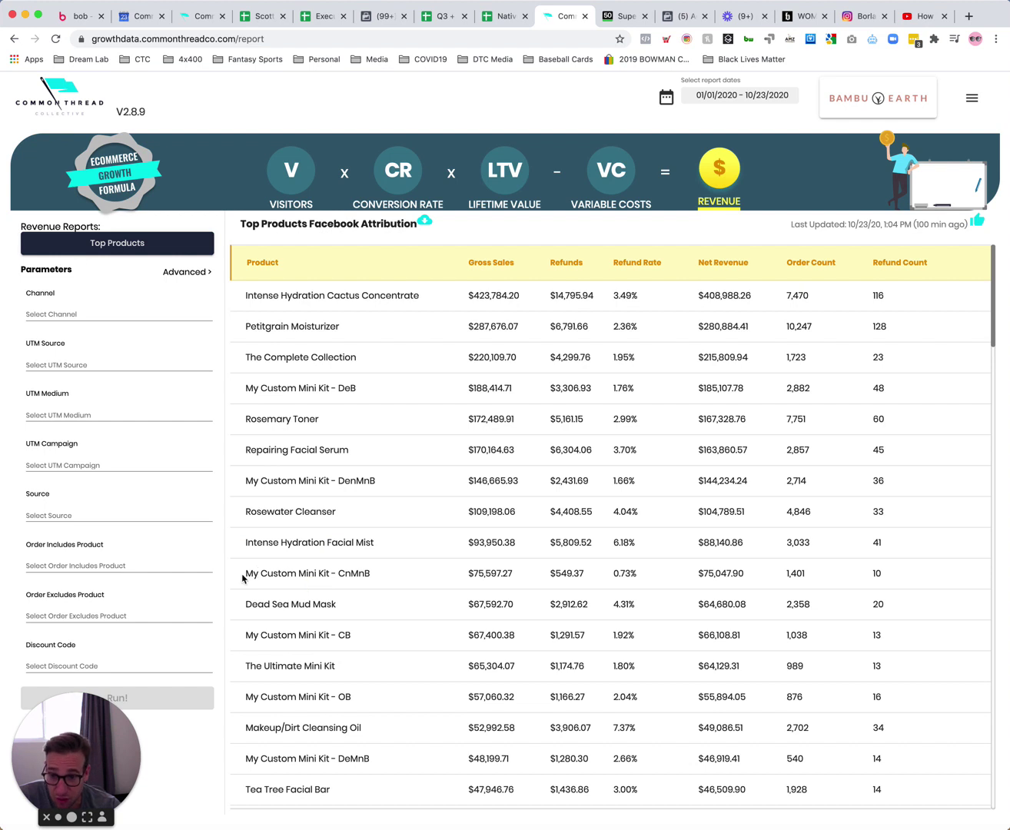
pyautogui.moveTo(244, 575); pyautogui.dragTo(631, 571)
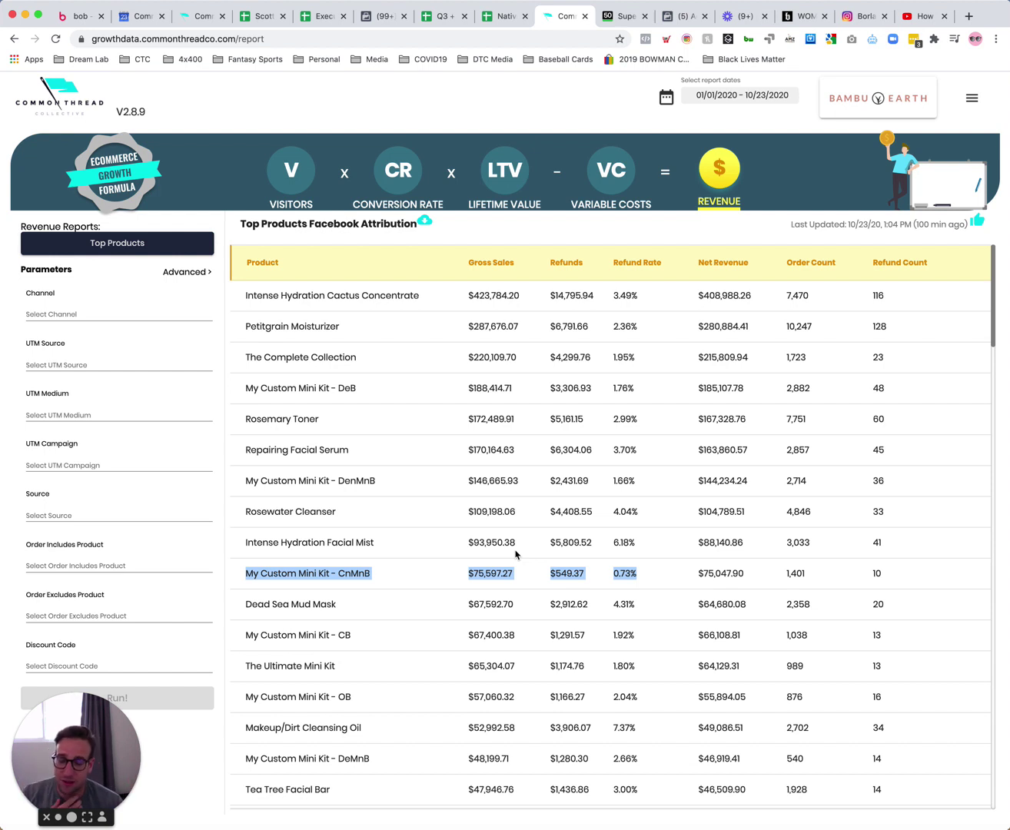
pyautogui.click(626, 537)
pyautogui.moveTo(615, 541); pyautogui.dragTo(641, 577)
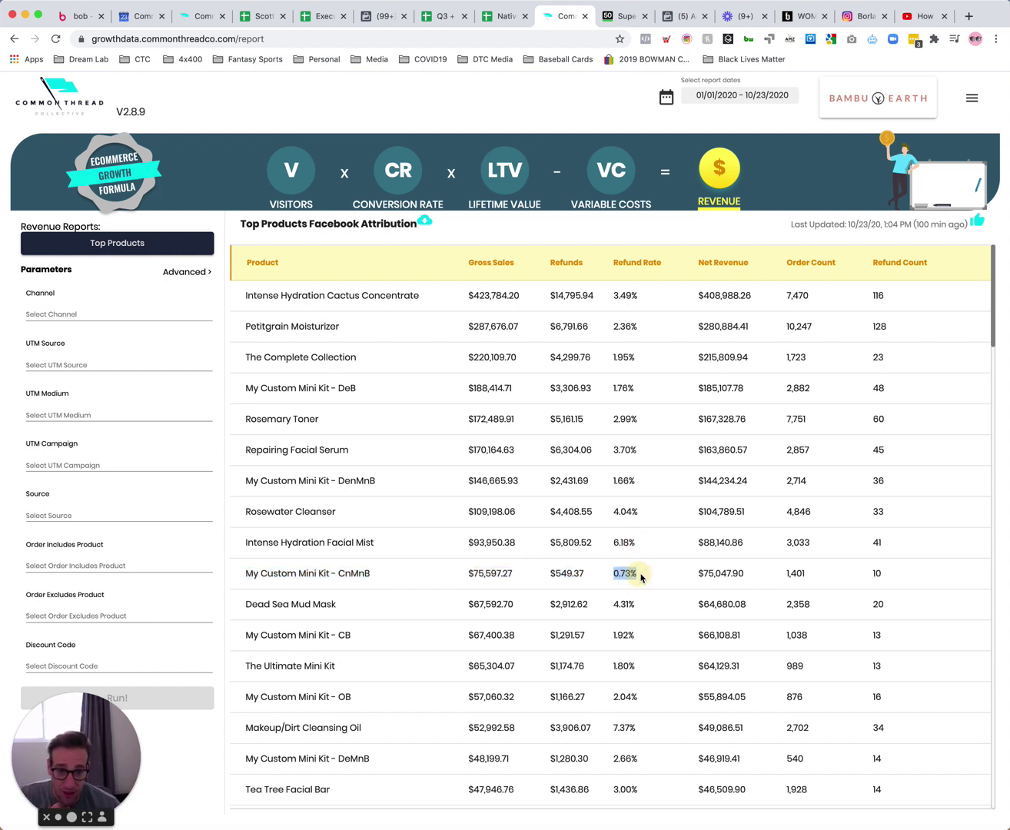
# Step: Run Time Lag Between Orders, note the 24116 single-order customers, then bring up the LTV dashboard
pyautogui.click(156, 242)
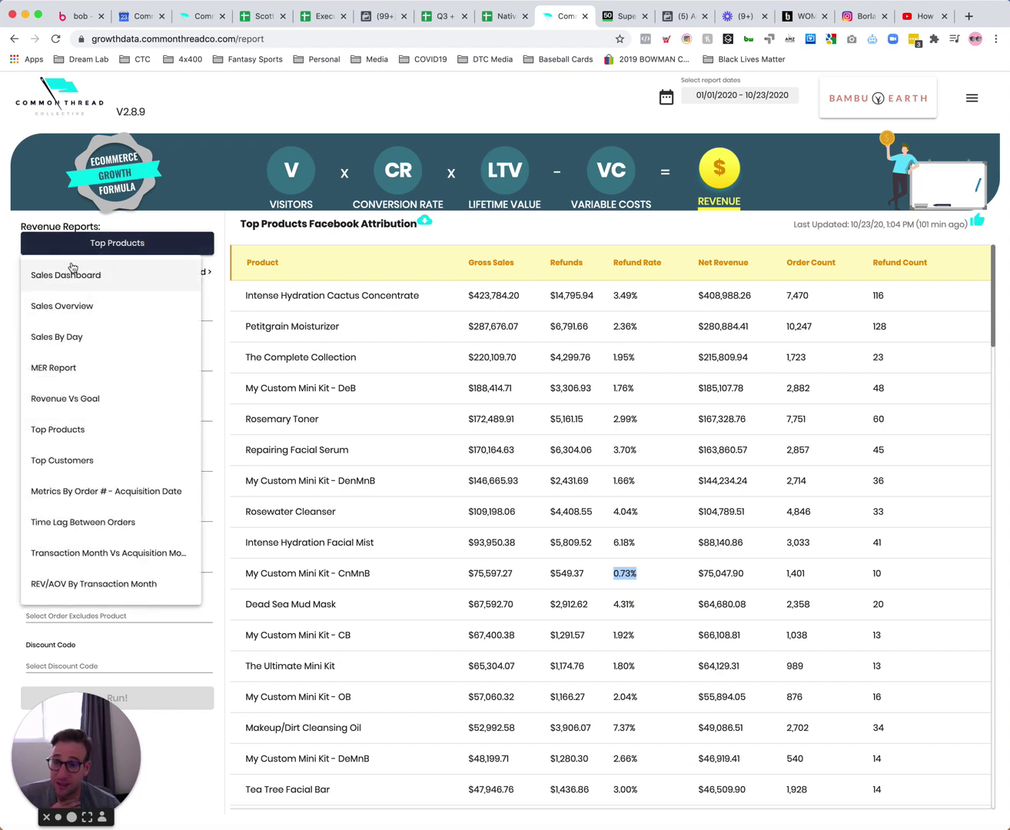
pyautogui.click(123, 526)
pyautogui.click(193, 706)
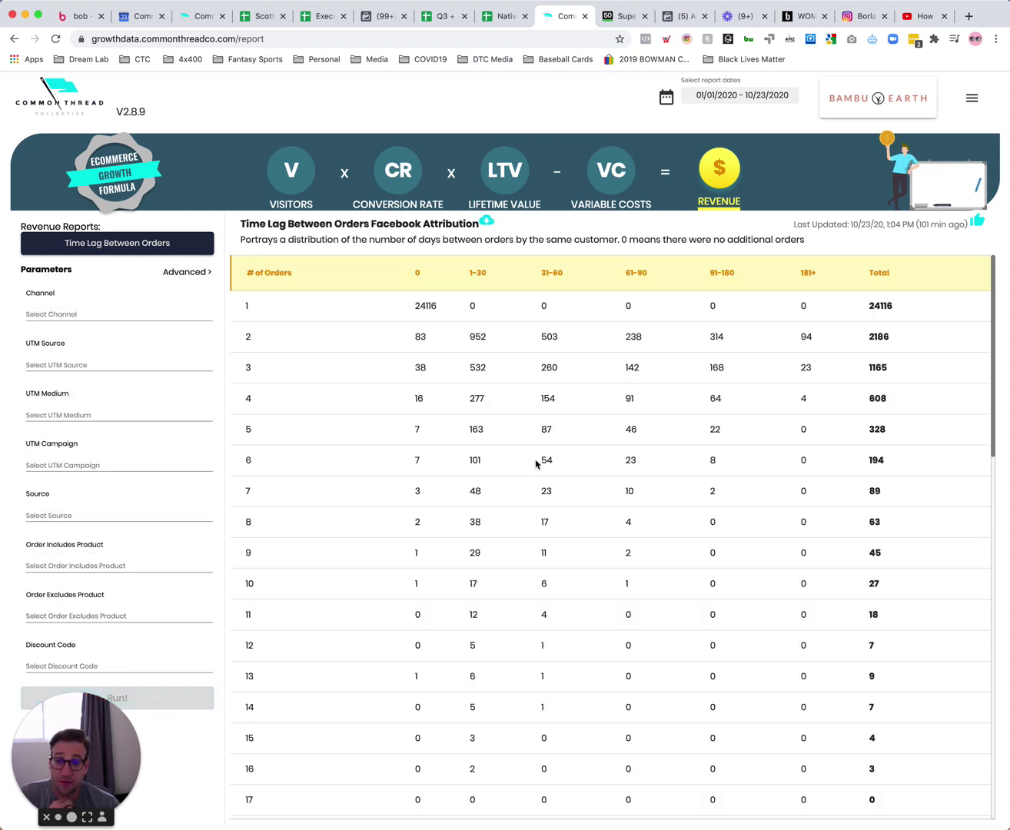
pyautogui.doubleClick(419, 305)
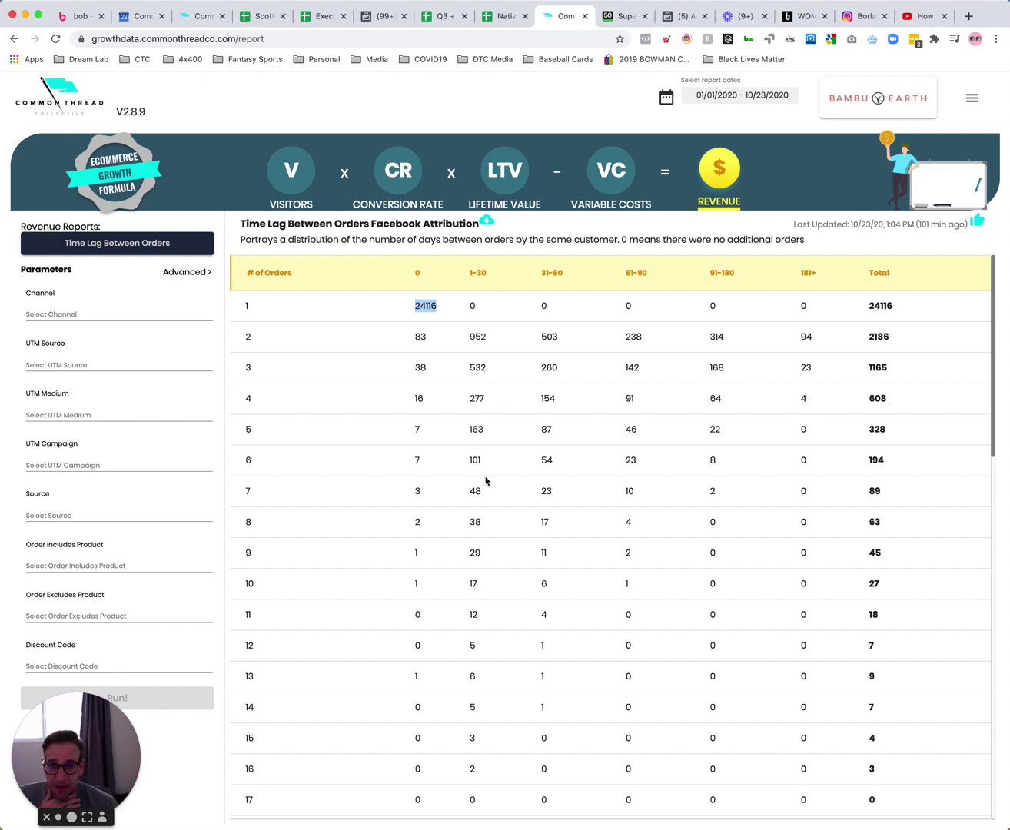
pyautogui.click(651, 245)
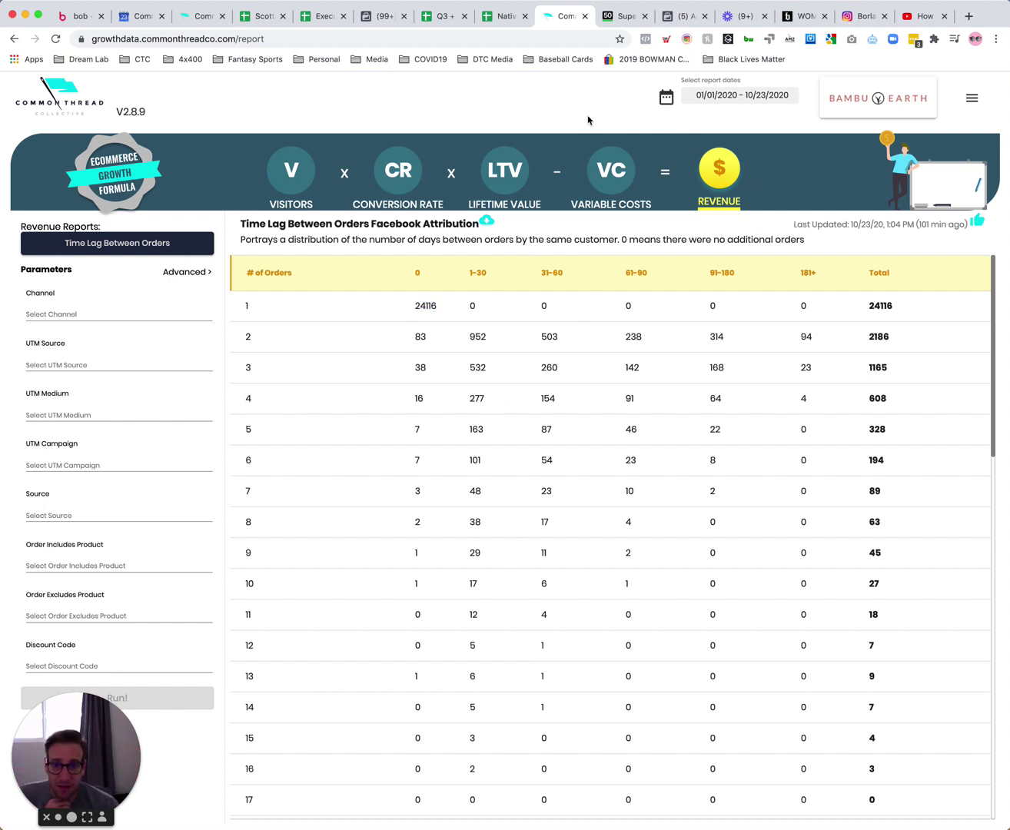
pyautogui.click(502, 170)
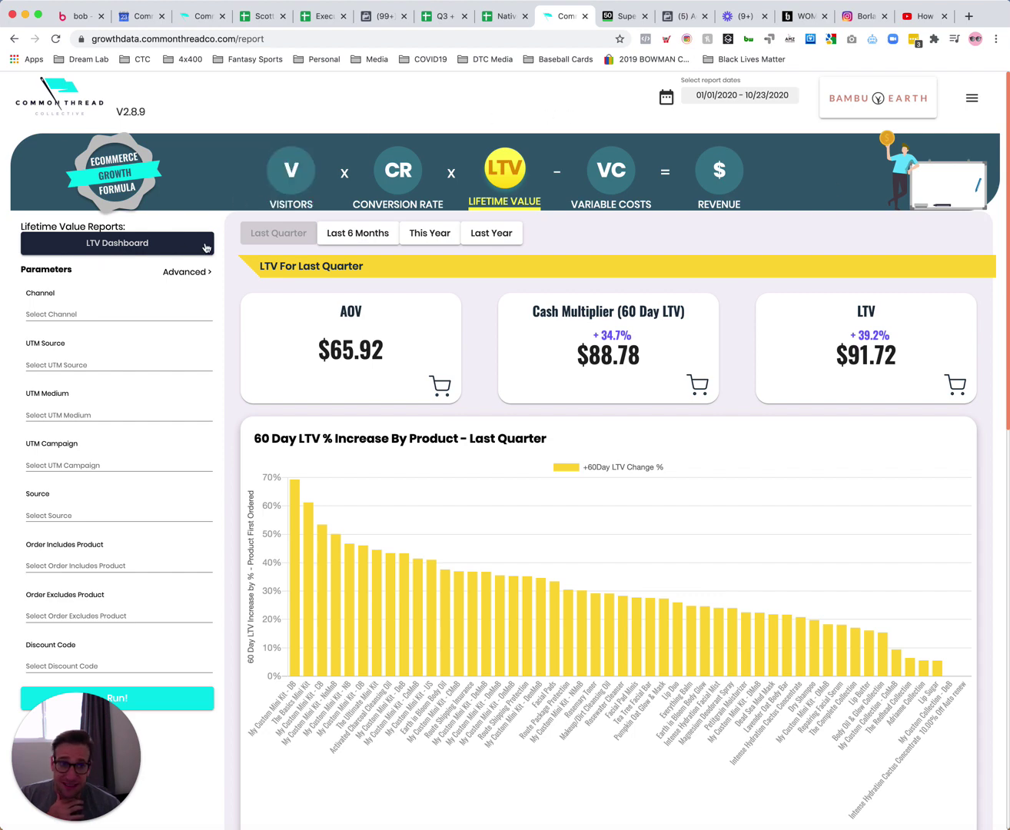
pyautogui.click(438, 237)
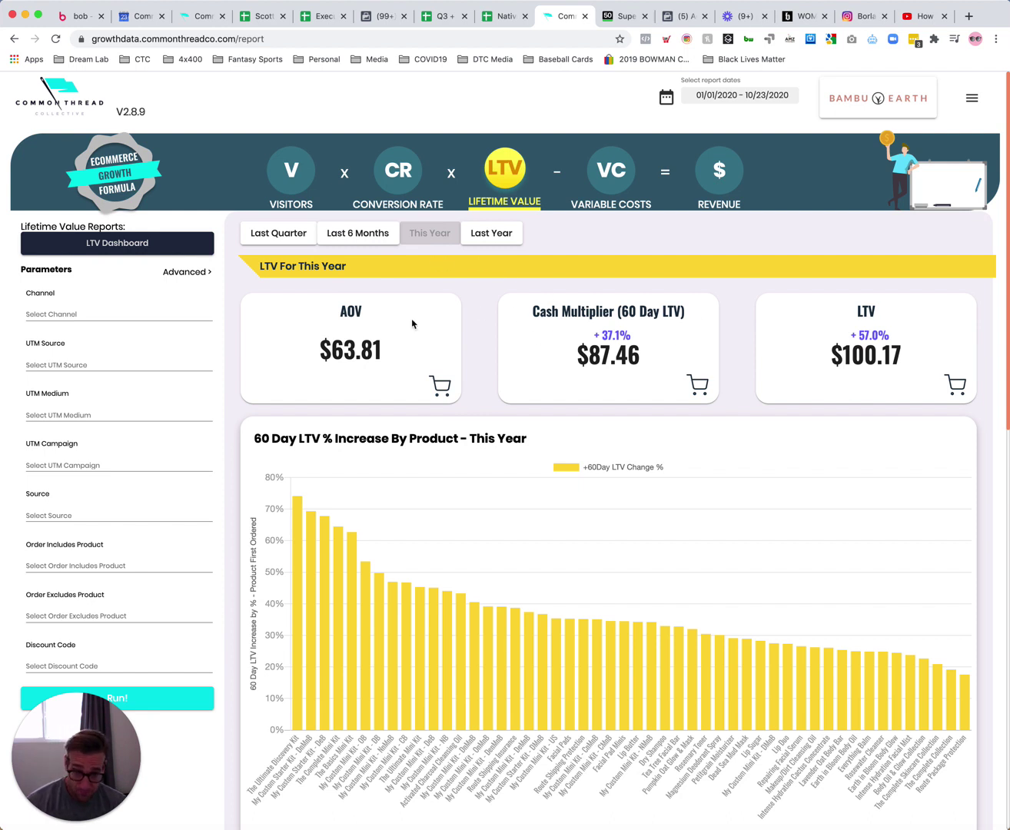
pyautogui.moveTo(336, 317); pyautogui.dragTo(395, 313)
pyautogui.moveTo(312, 358); pyautogui.dragTo(394, 369)
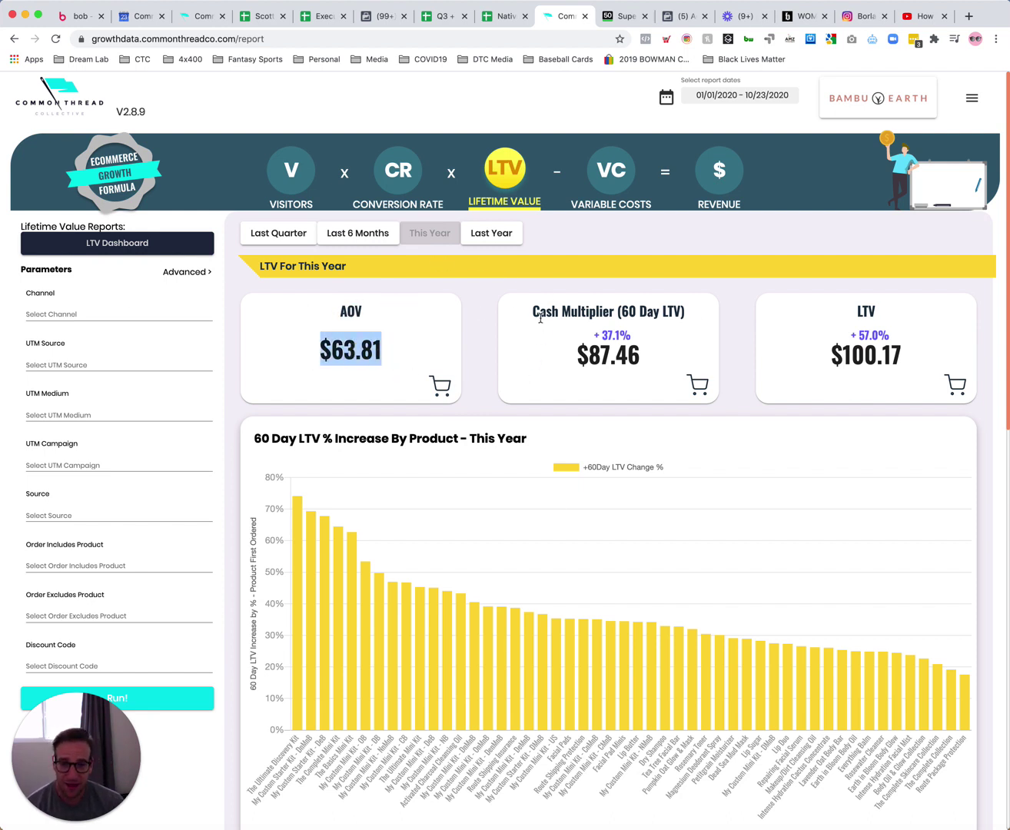
pyautogui.moveTo(532, 312); pyautogui.dragTo(720, 312)
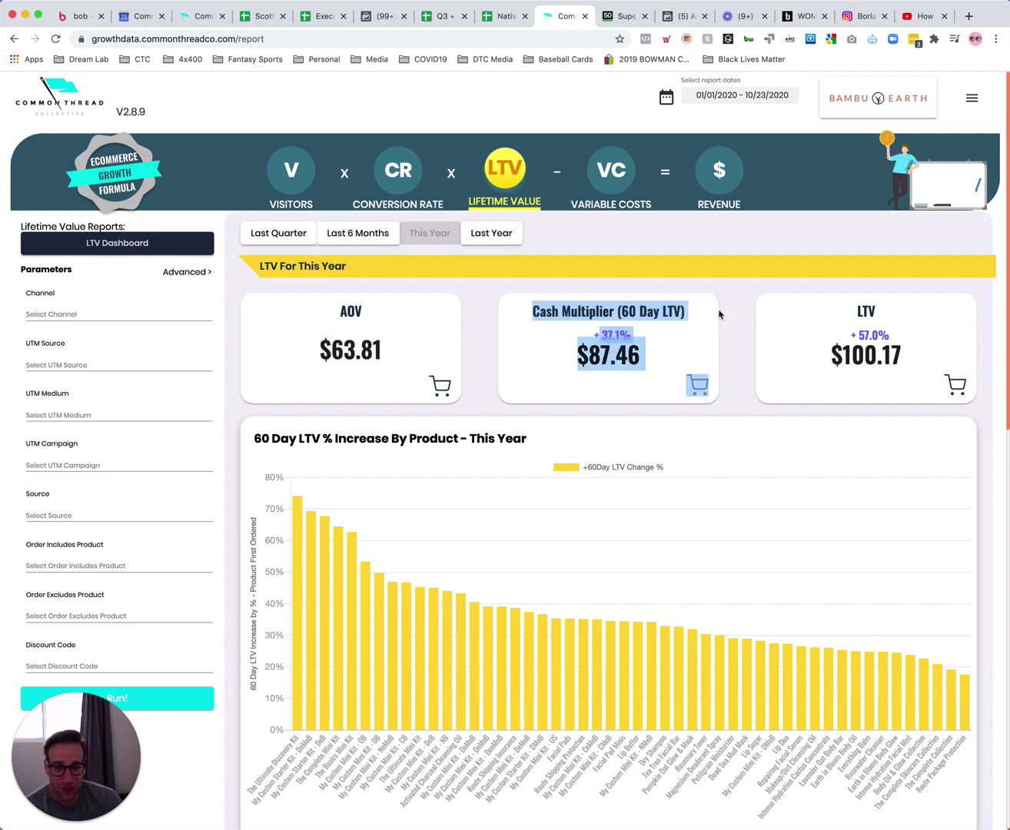
pyautogui.tripleClick(619, 311)
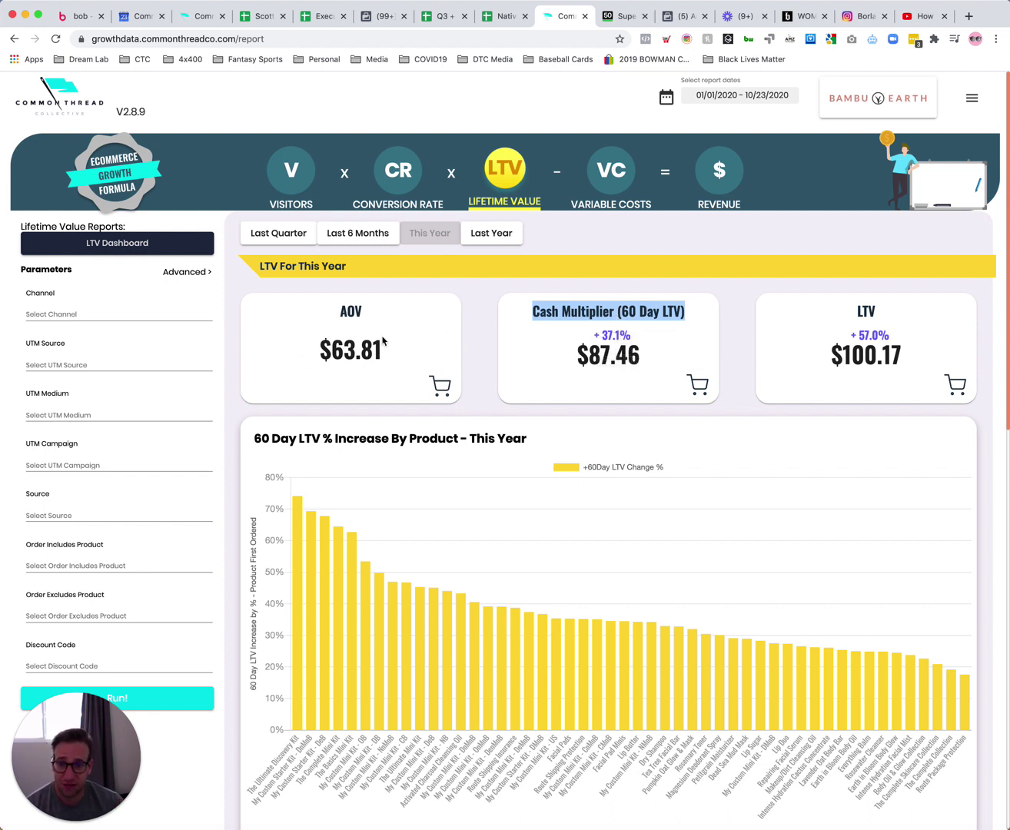
pyautogui.click(683, 362)
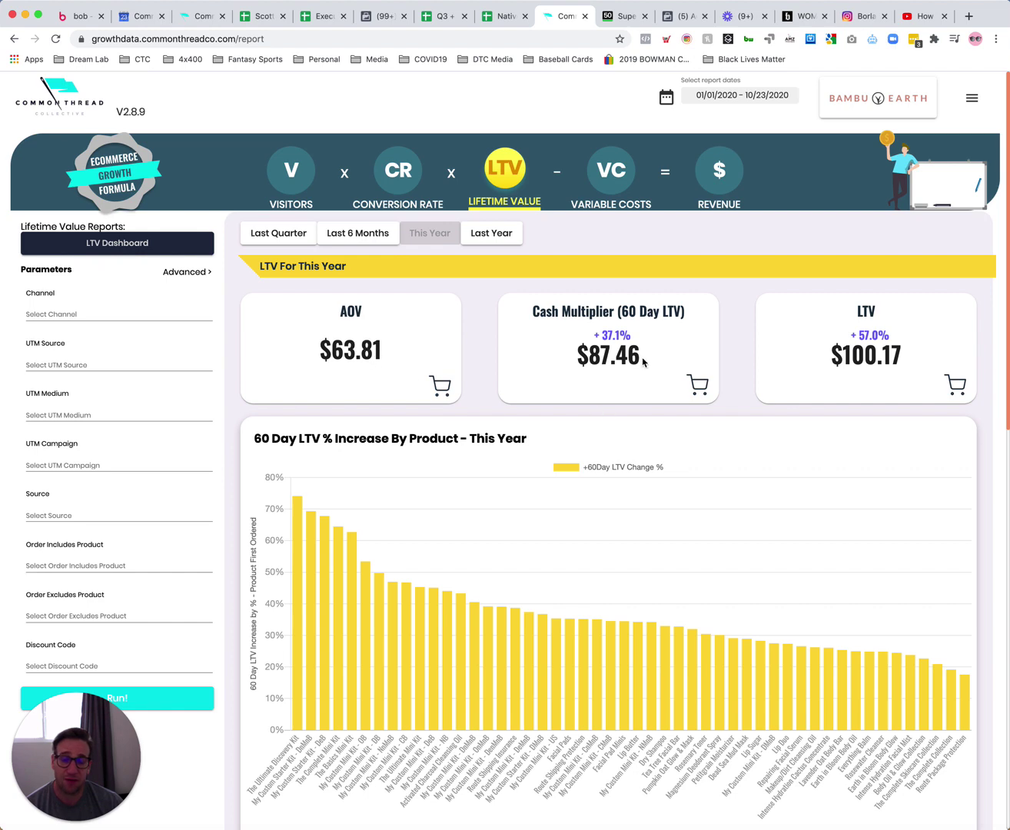
pyautogui.scroll(-1, 748, 272)
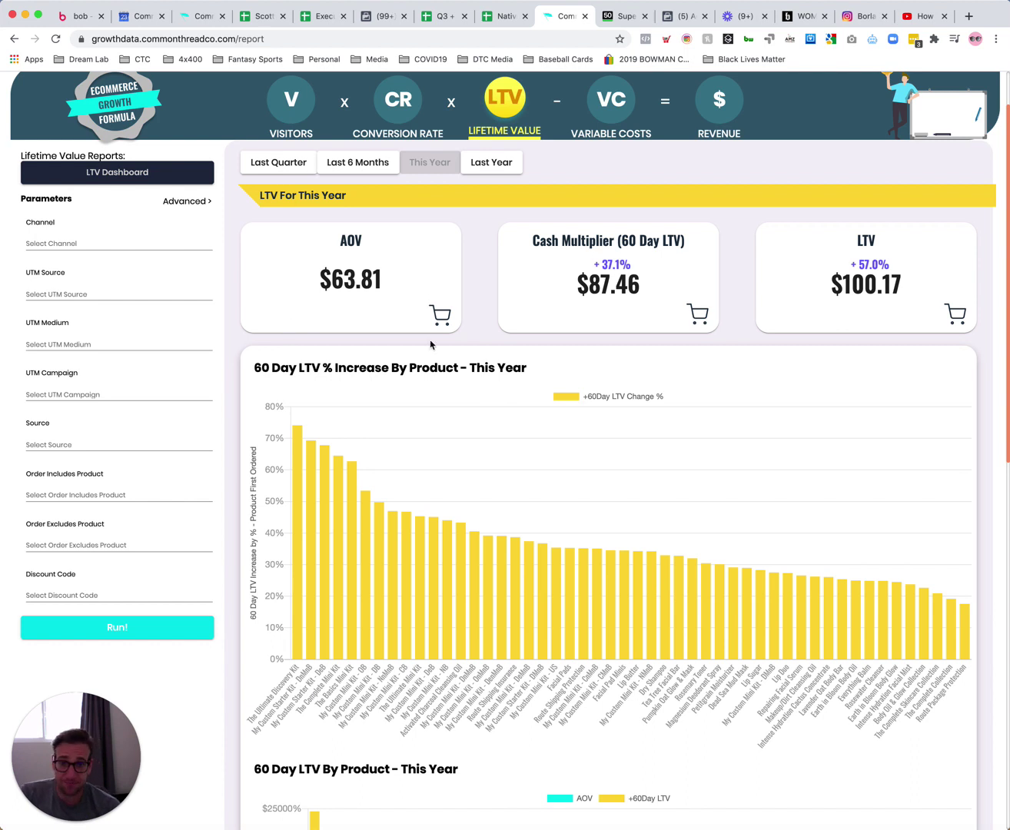
pyautogui.moveTo(256, 368); pyautogui.dragTo(414, 369)
pyautogui.click(415, 369)
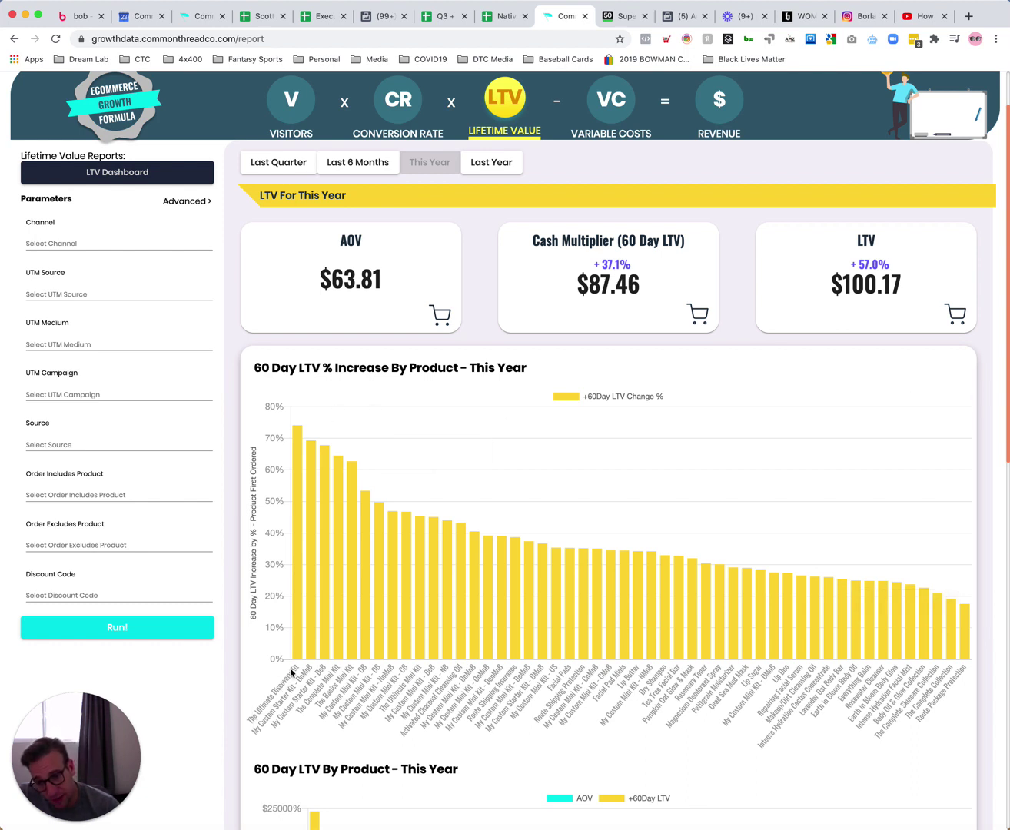
pyautogui.moveTo(300, 632)
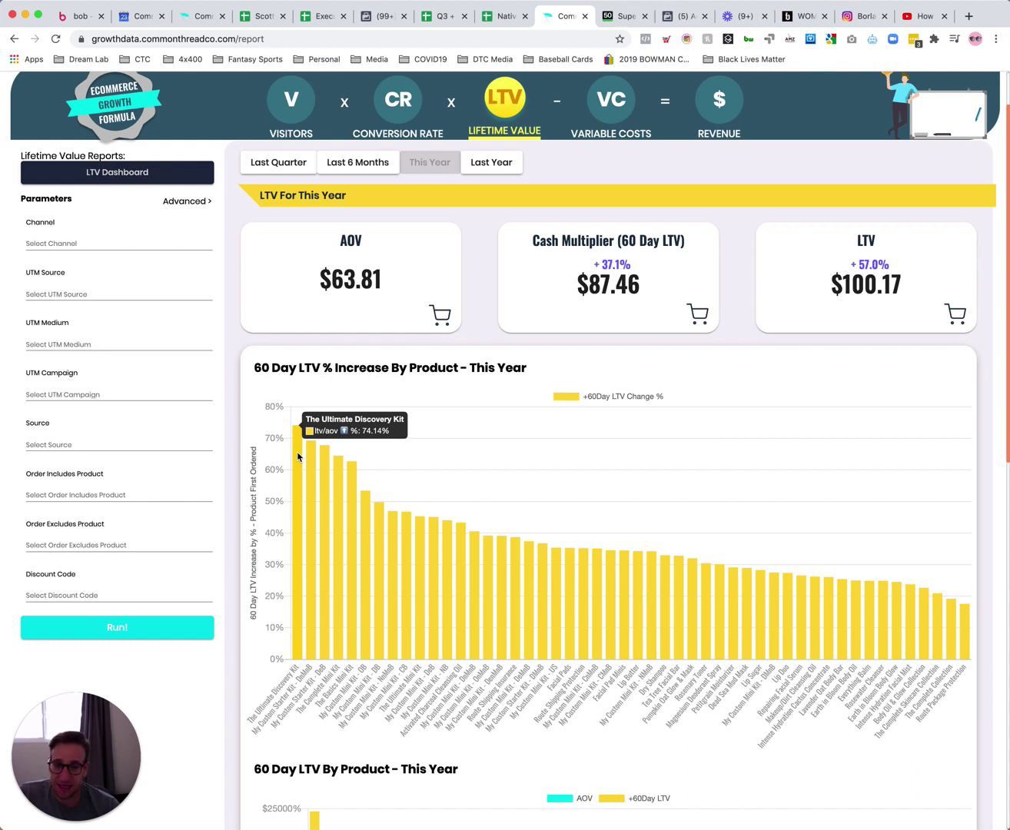
pyautogui.moveTo(960, 649)
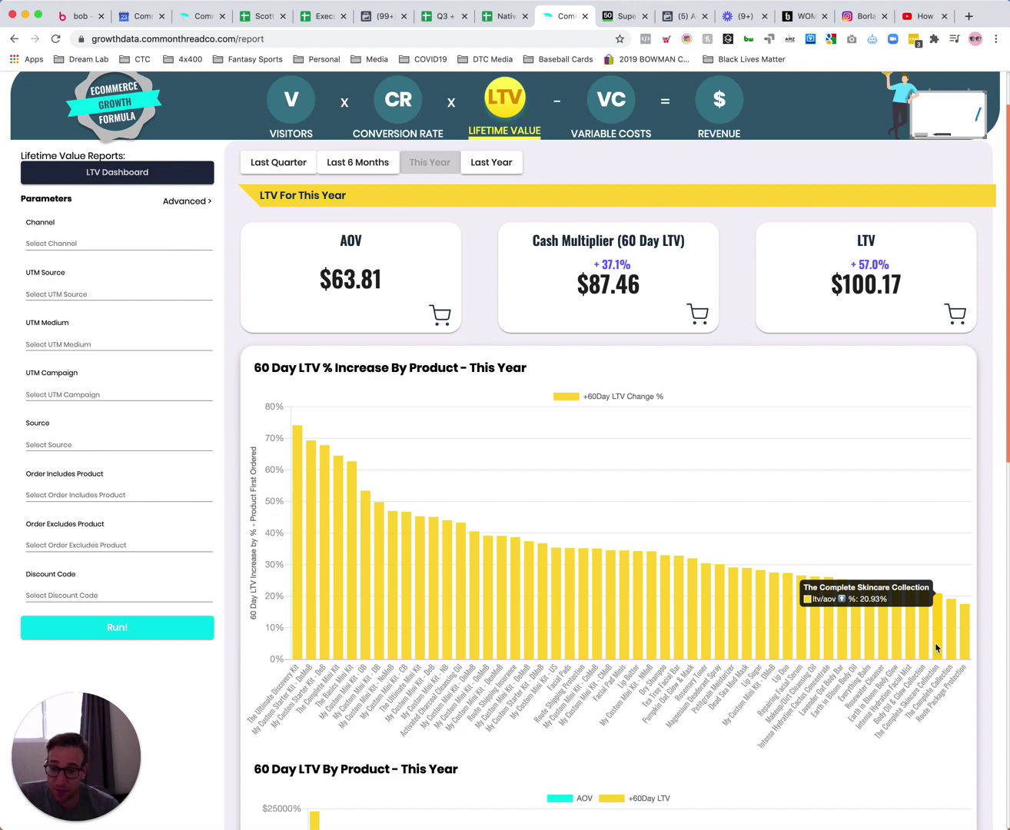
pyautogui.moveTo(858, 610)
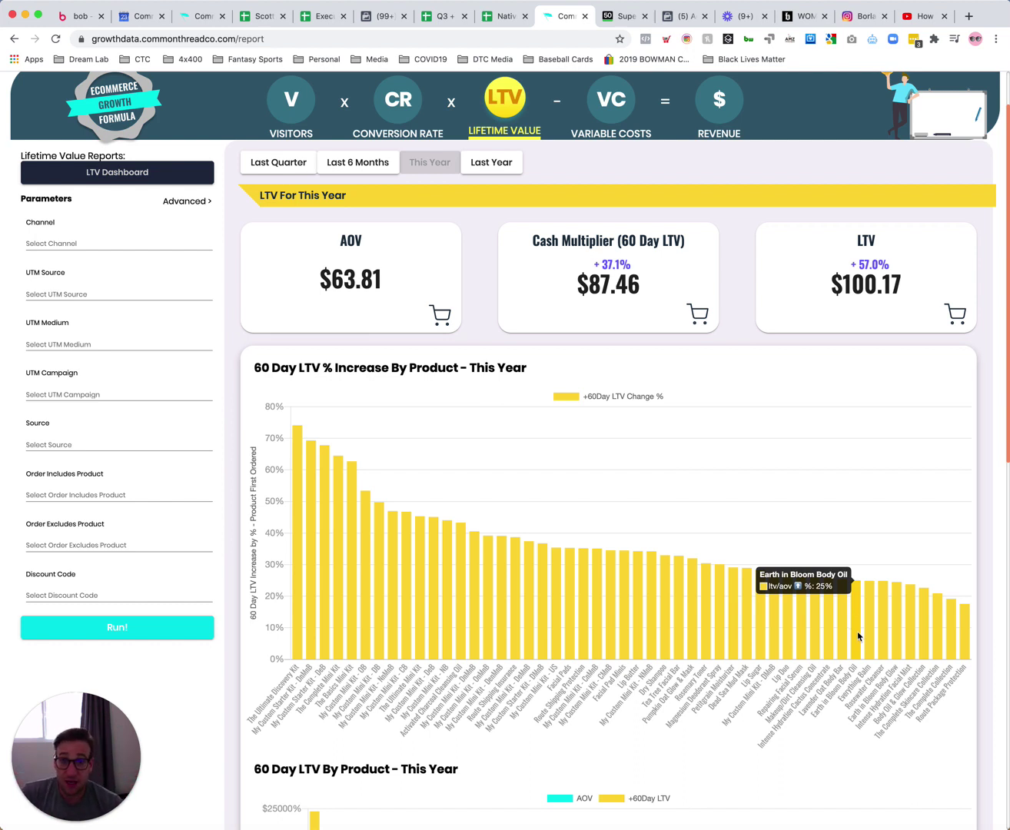
pyautogui.moveTo(294, 436)
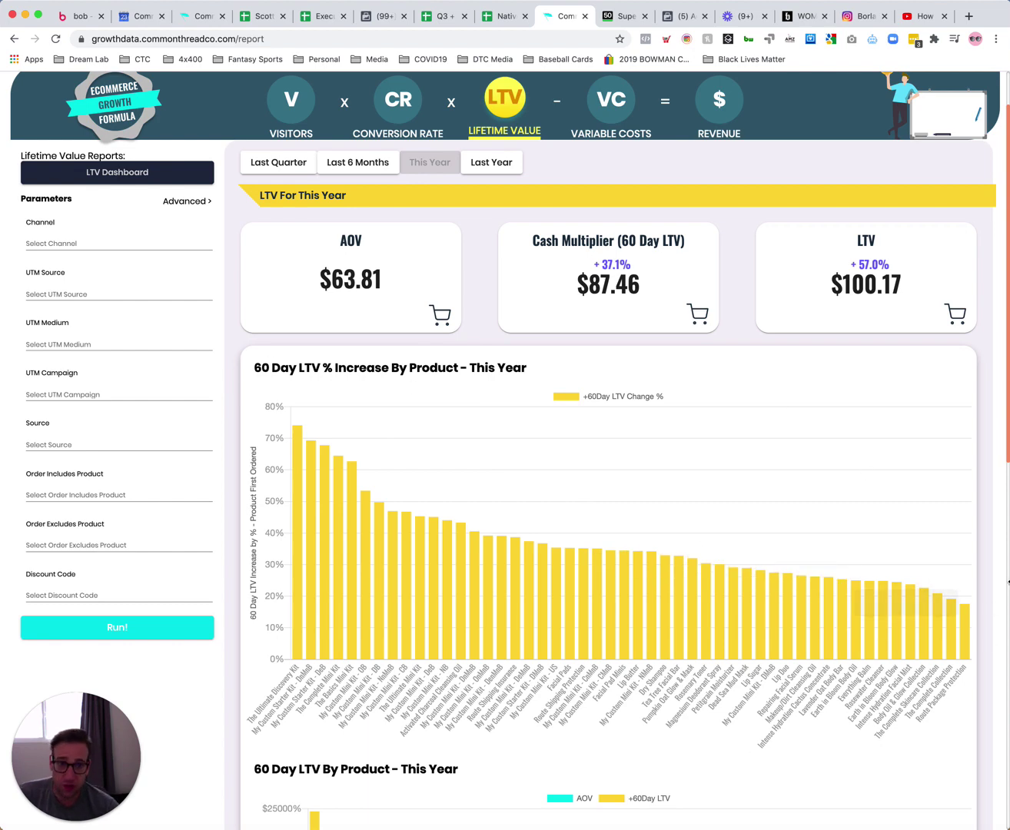
pyautogui.scroll(-5, 562, 479)
pyautogui.scroll(-8, 565, 475)
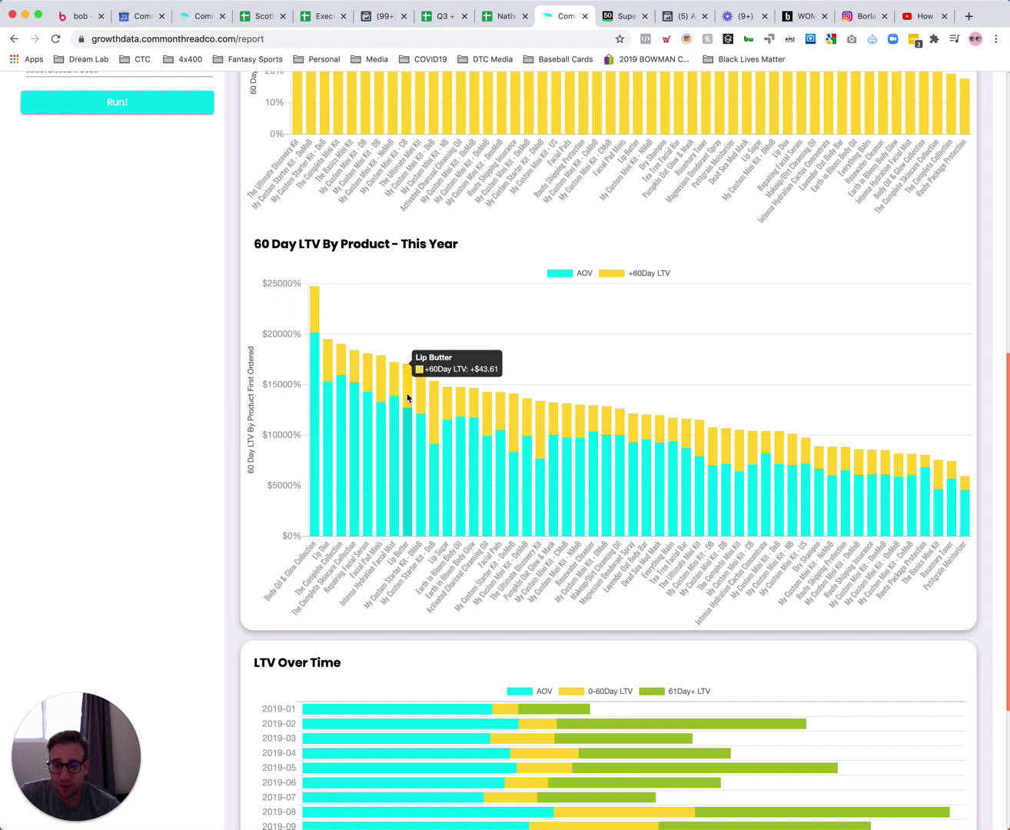
pyautogui.scroll(-5, 408, 397)
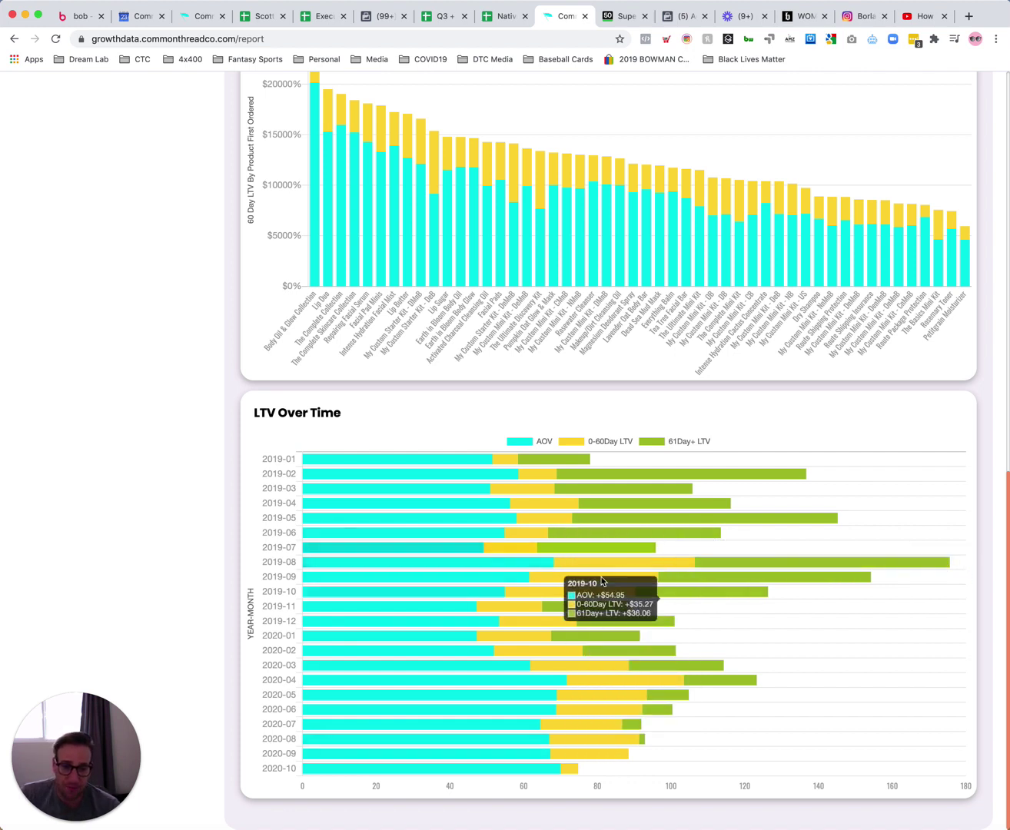
pyautogui.scroll(15, 601, 569)
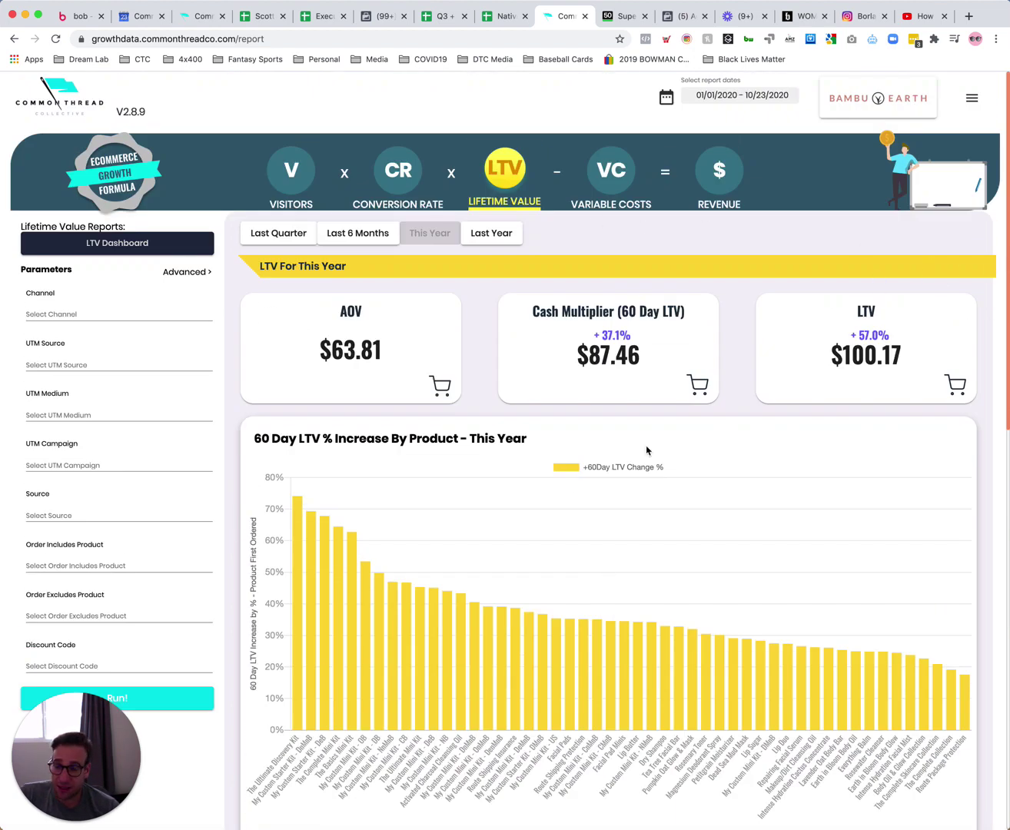
# Step: Run Revenue Over Time with cumulative values and highlight the 2020-01 and Total rows
pyautogui.click(174, 247)
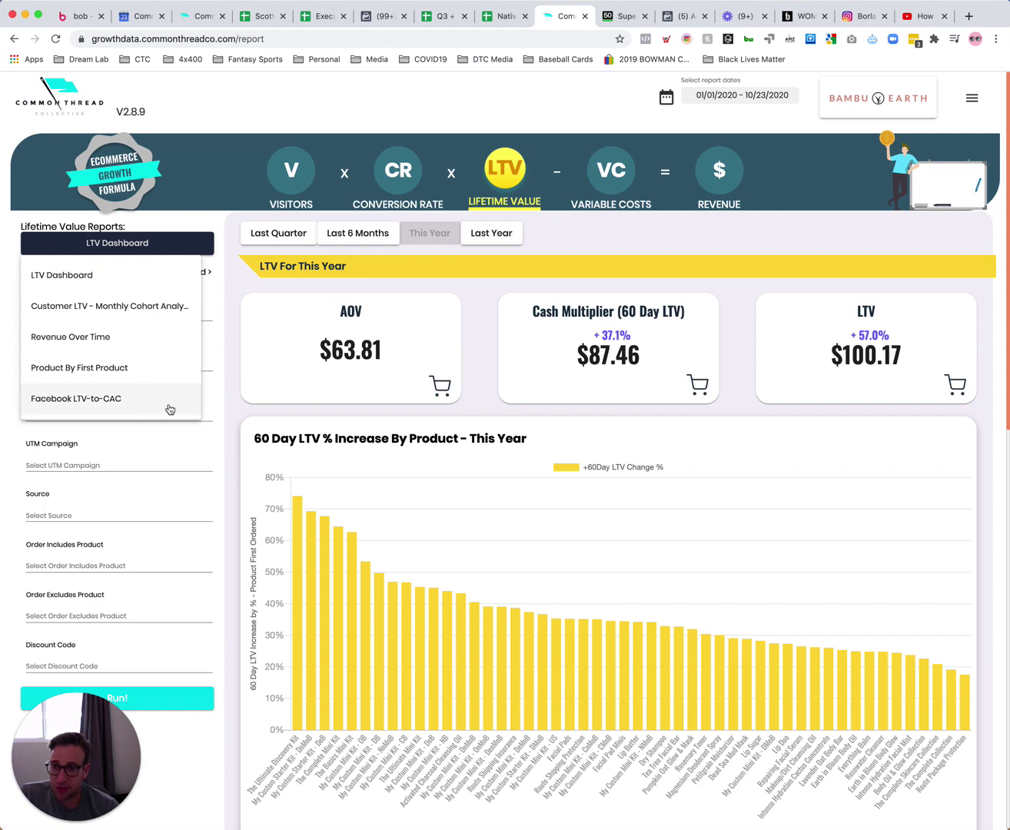
pyautogui.click(163, 335)
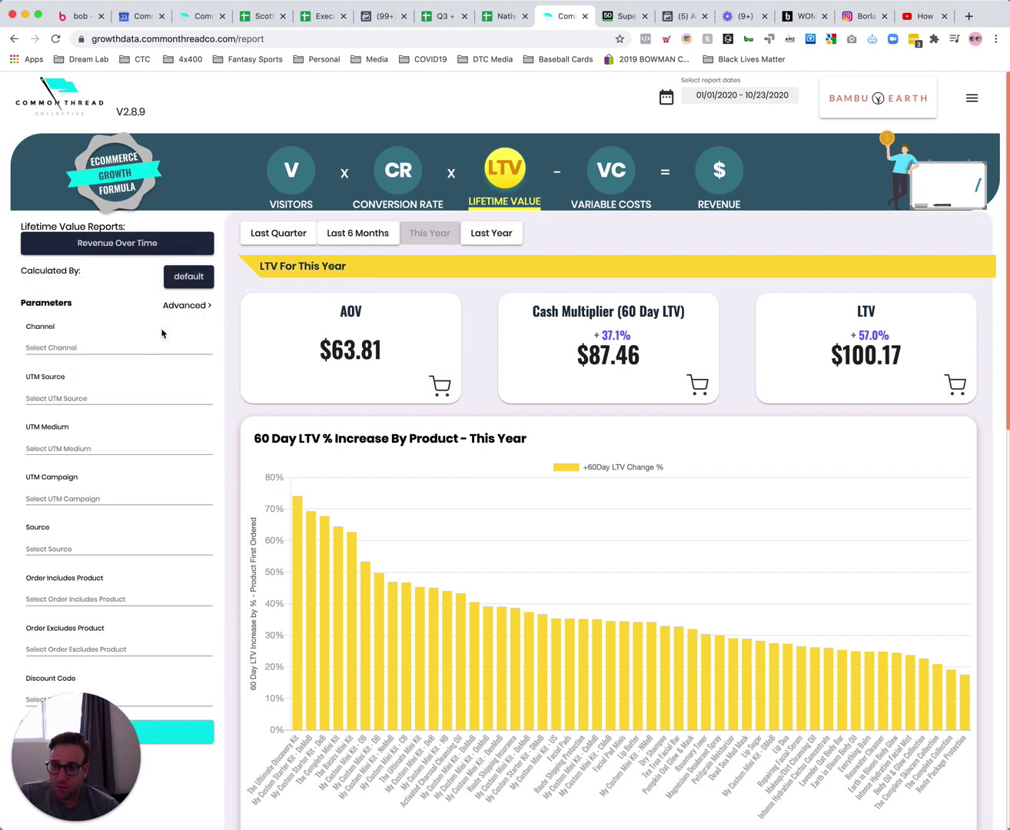
pyautogui.click(105, 739)
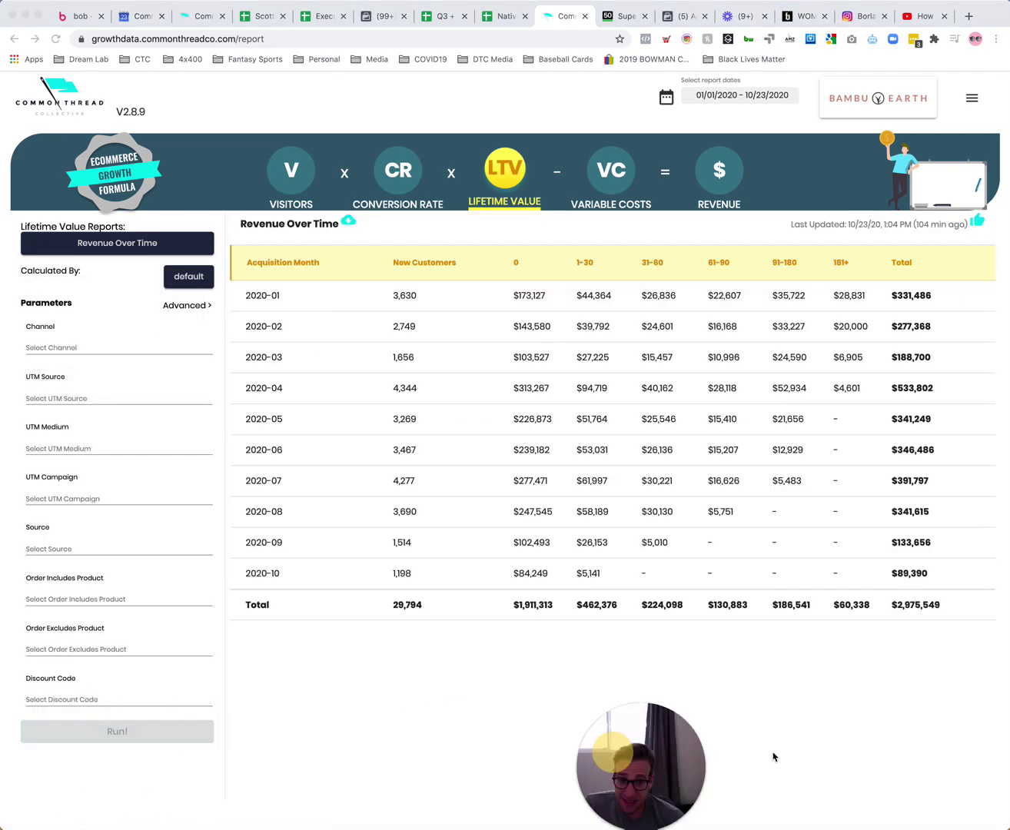
pyautogui.click(189, 279)
pyautogui.click(198, 367)
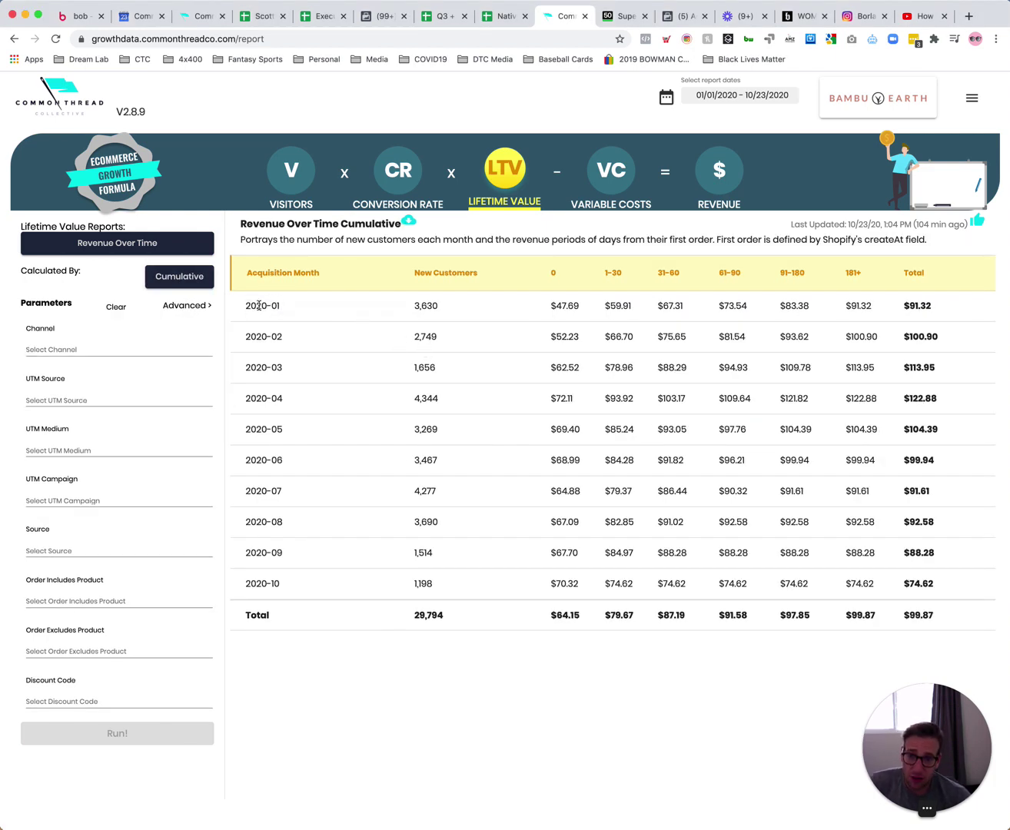
pyautogui.moveTo(256, 306); pyautogui.dragTo(945, 312)
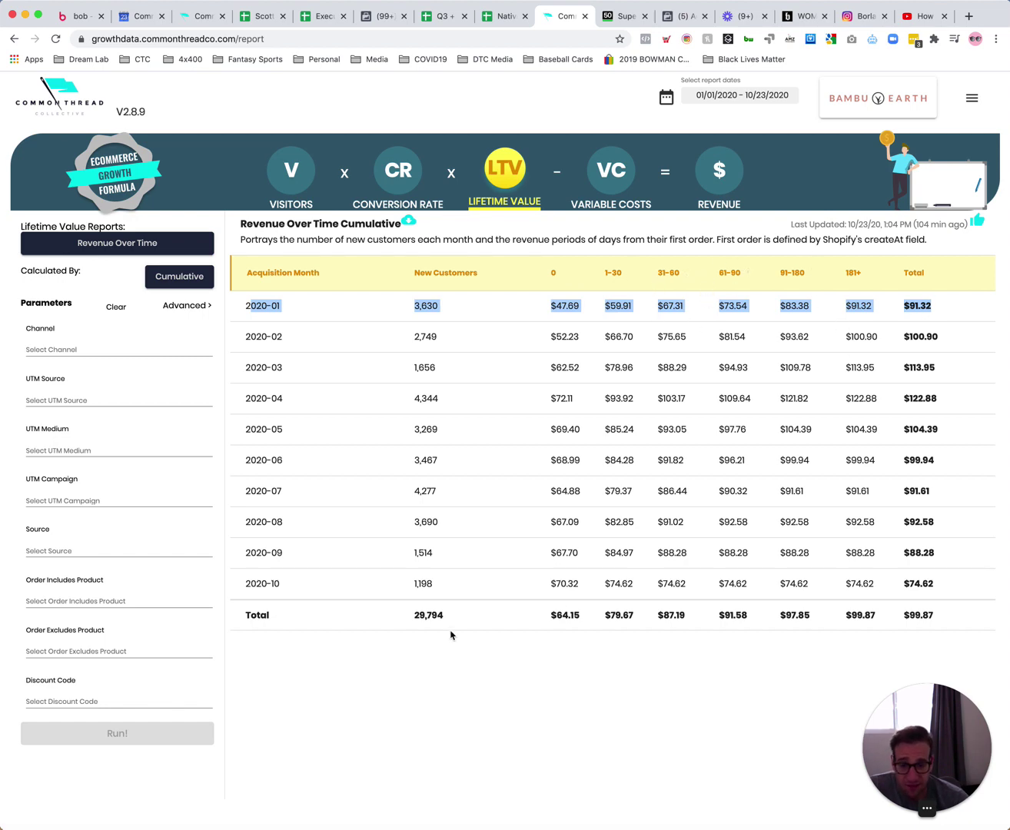
pyautogui.moveTo(253, 616); pyautogui.dragTo(973, 612)
pyautogui.click(974, 612)
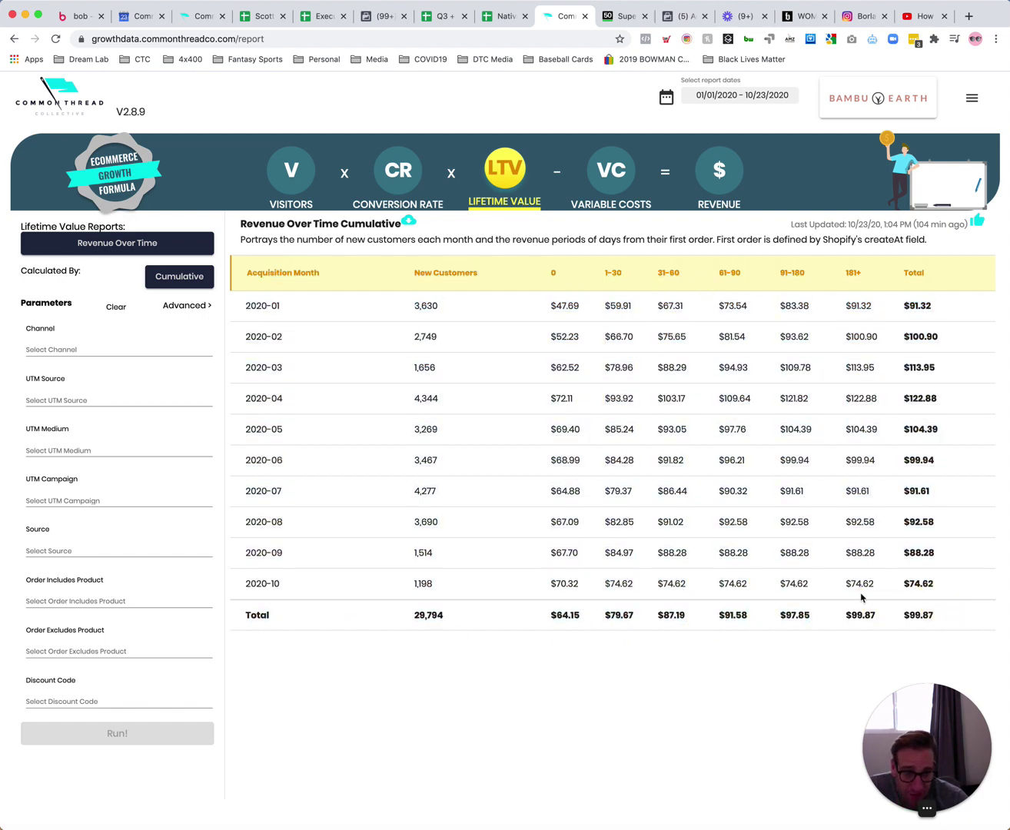
# Step: Change the date range to the last 120 days and rerun the report
pyautogui.click(727, 96)
pyautogui.click(583, 263)
pyautogui.click(934, 315)
pyautogui.click(174, 740)
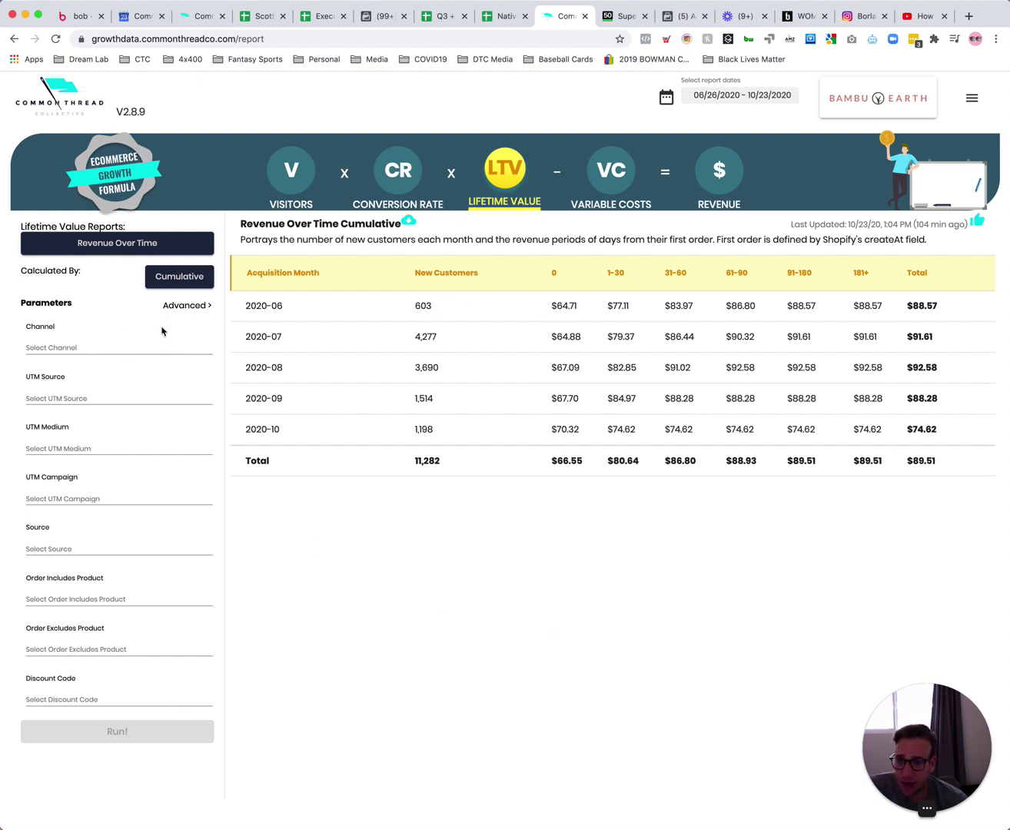
pyautogui.click(116, 697)
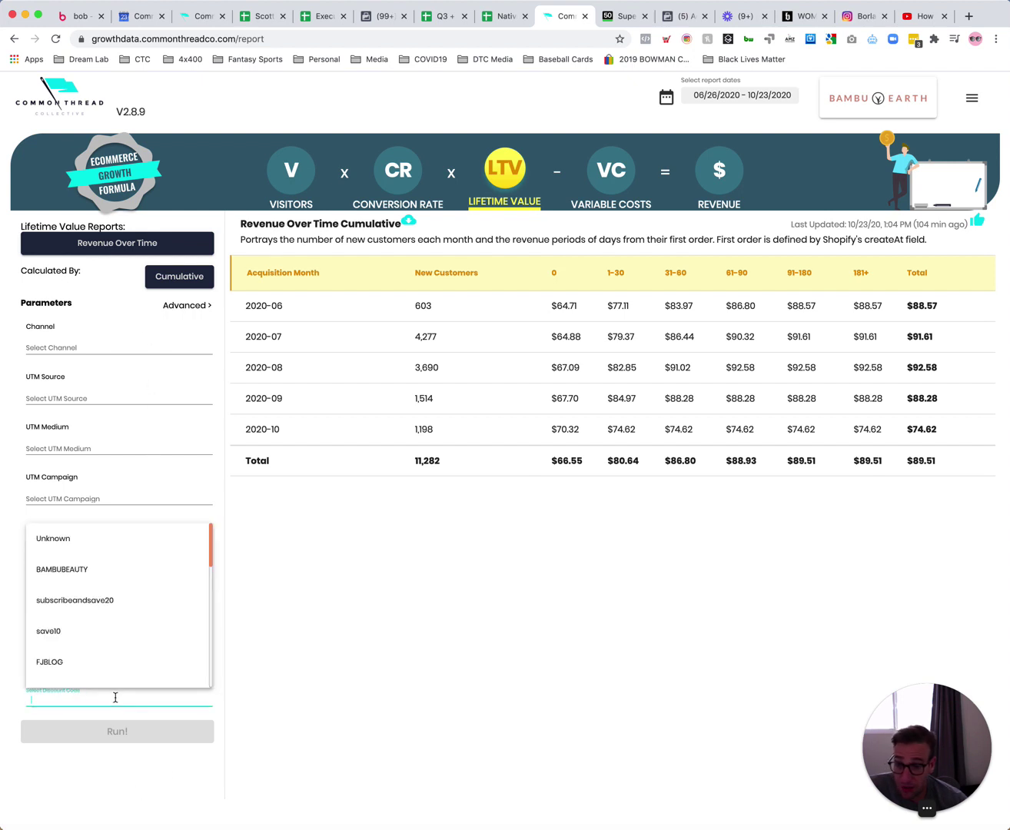
pyautogui.click(101, 577)
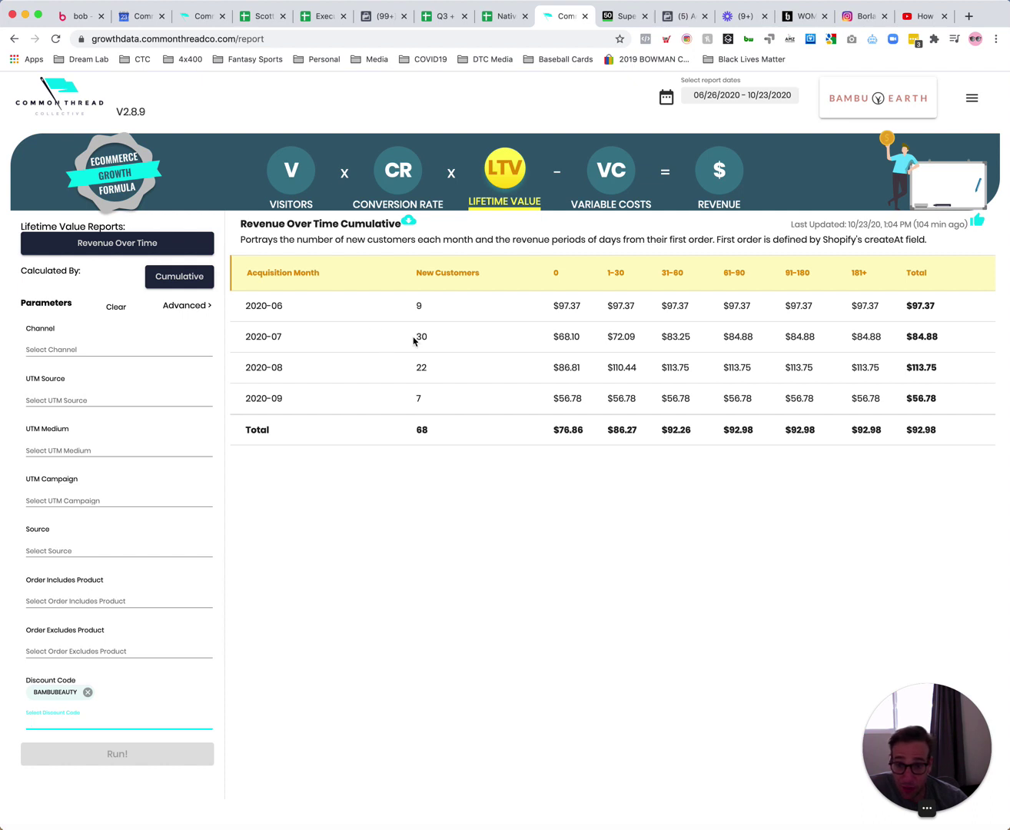
pyautogui.moveTo(415, 338); pyautogui.dragTo(678, 337)
pyautogui.click(572, 336)
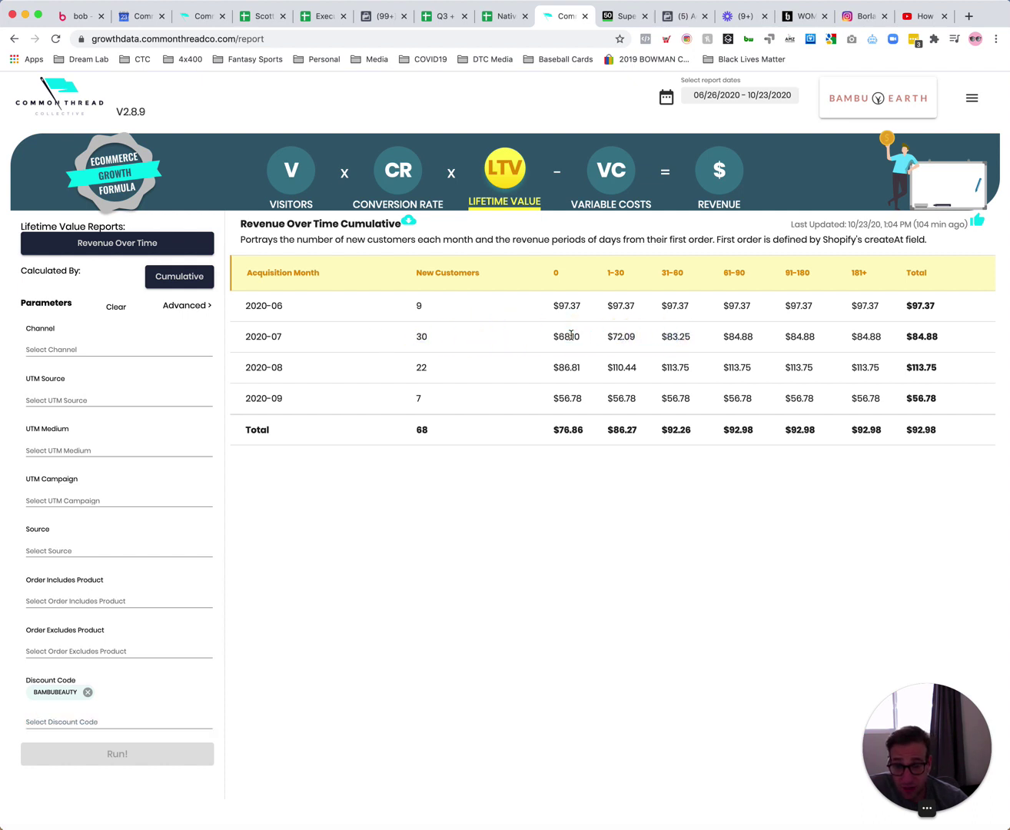
pyautogui.moveTo(594, 339); pyautogui.dragTo(957, 339)
pyautogui.click(955, 342)
pyautogui.click(88, 693)
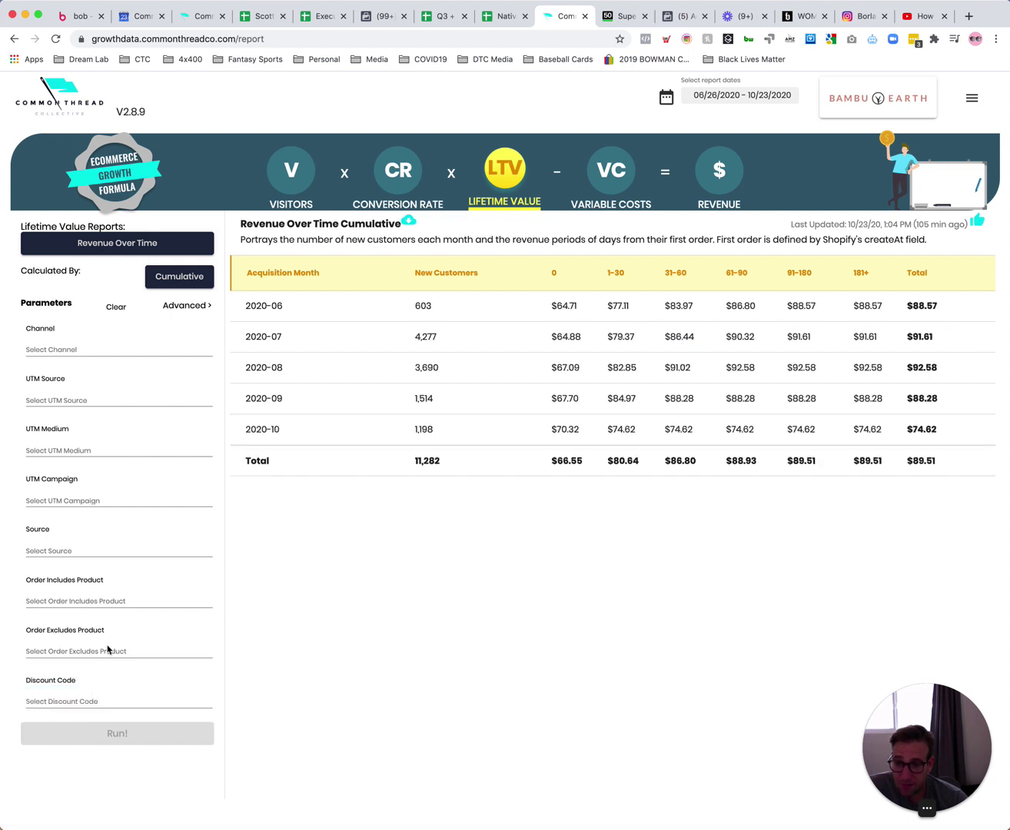
pyautogui.click(121, 596)
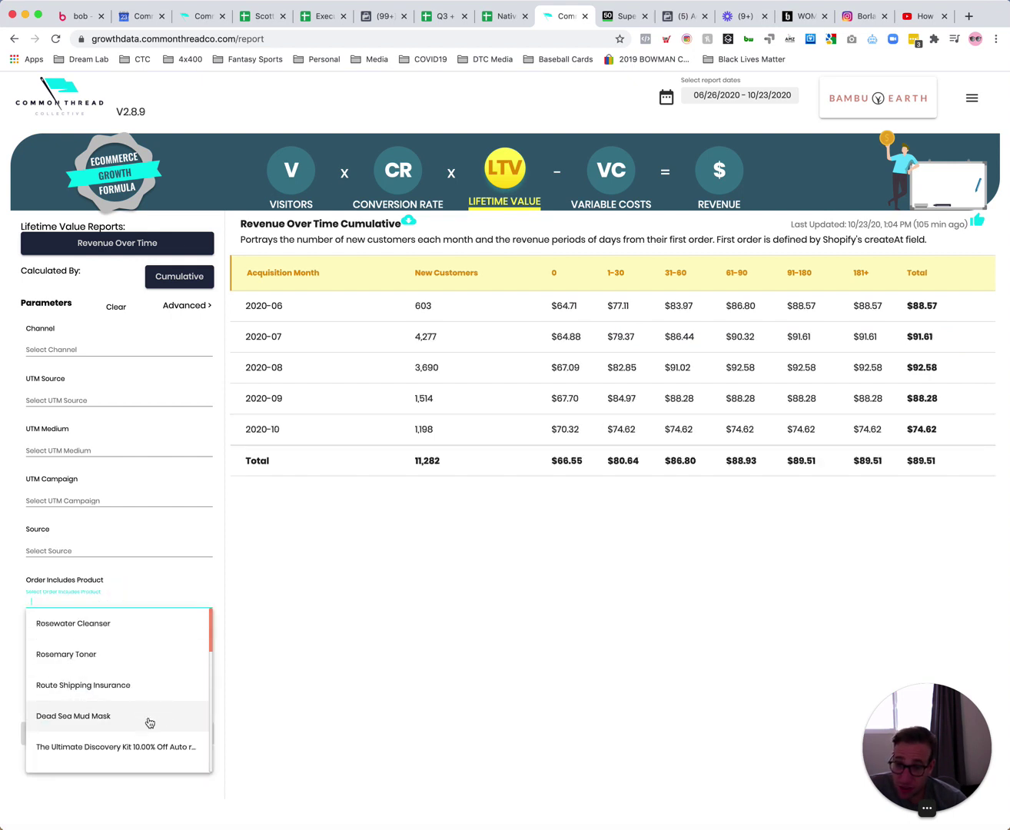
pyautogui.click(89, 632)
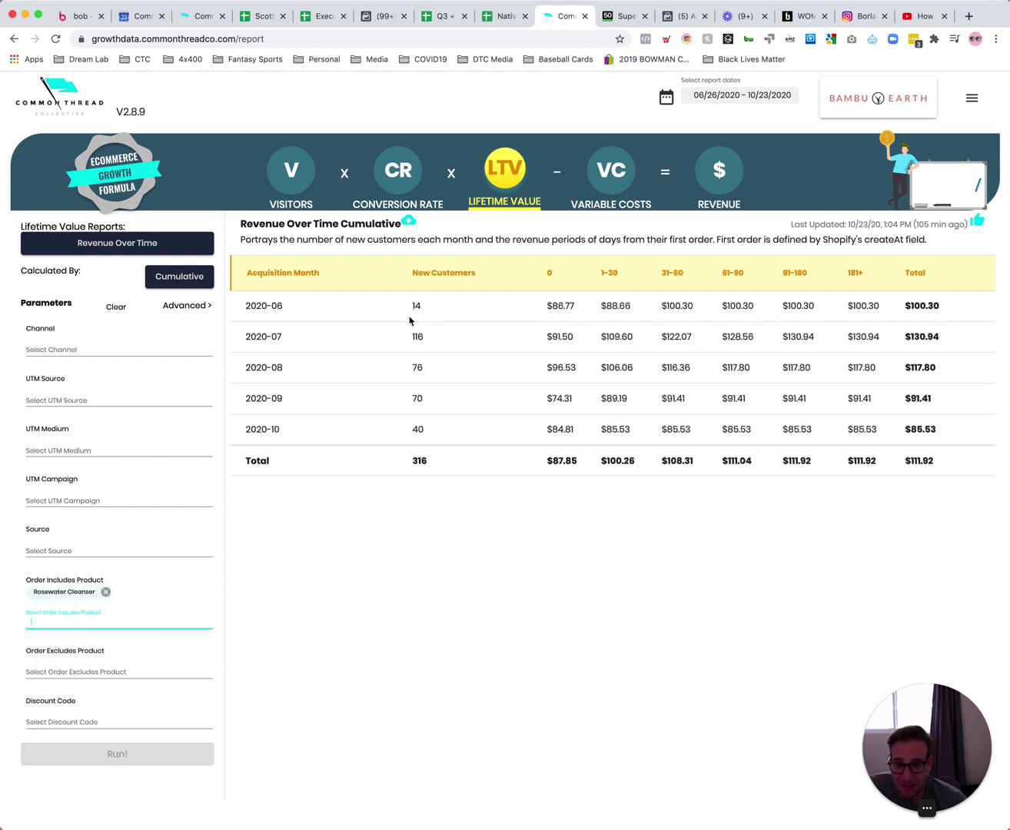
pyautogui.click(104, 591)
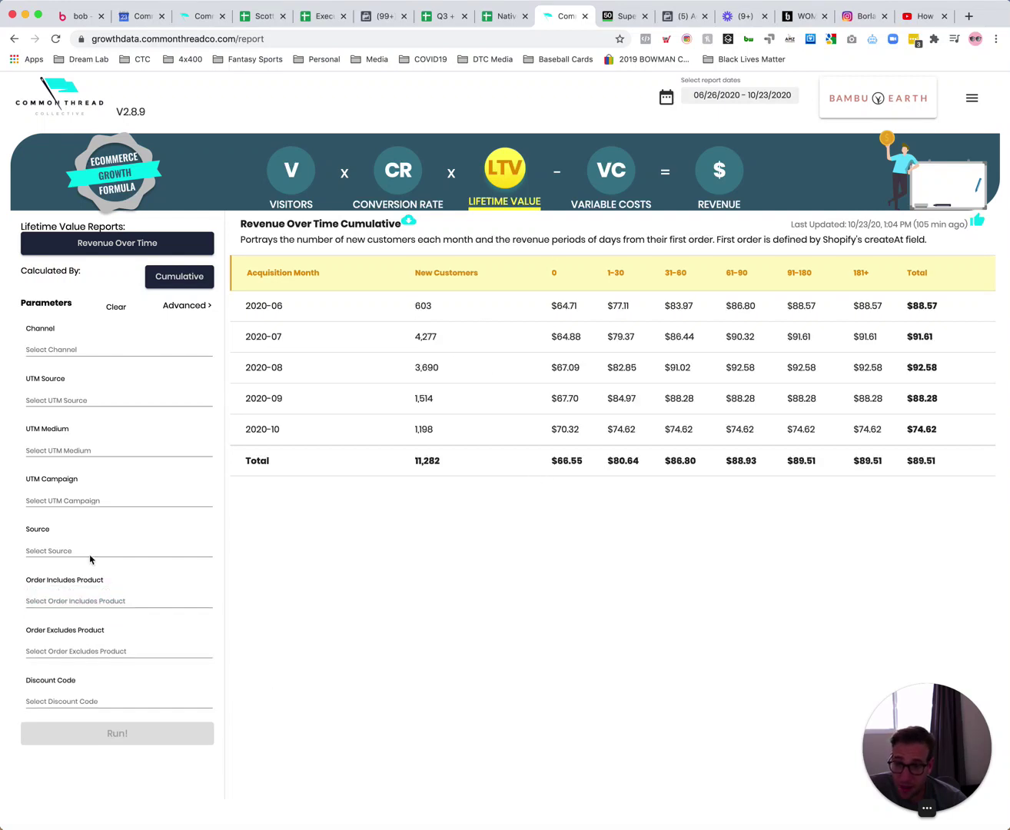
pyautogui.click(90, 549)
pyautogui.click(97, 699)
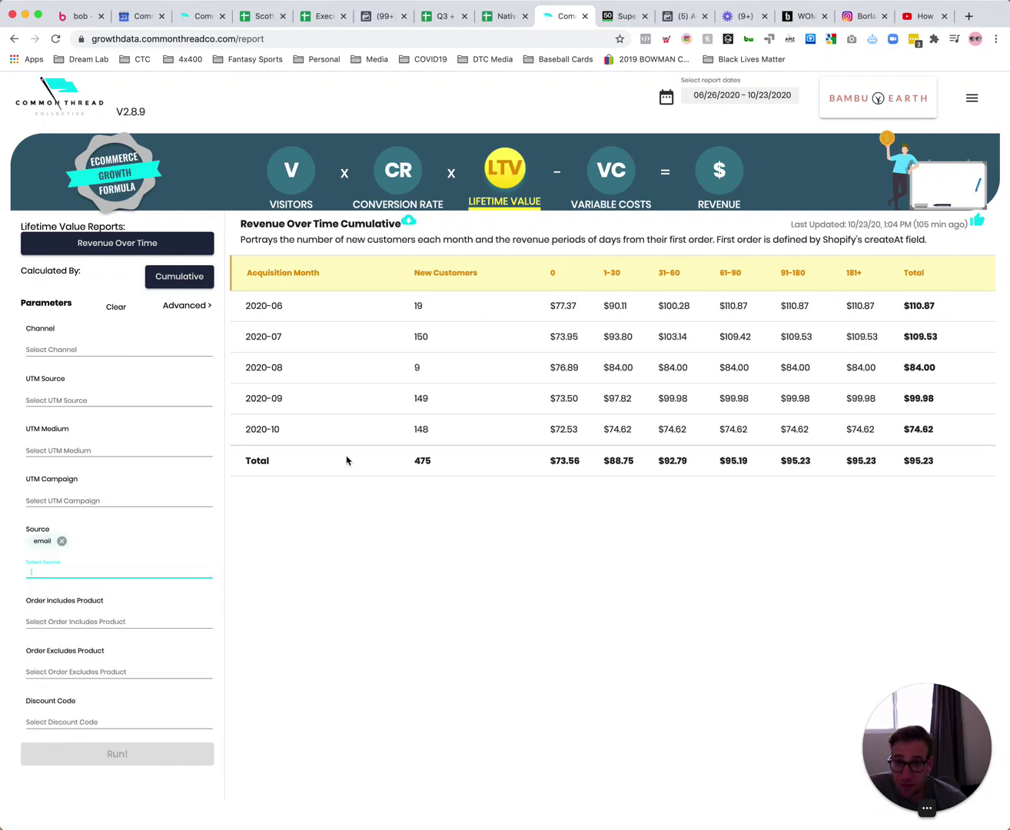
pyautogui.click(62, 542)
pyautogui.click(89, 499)
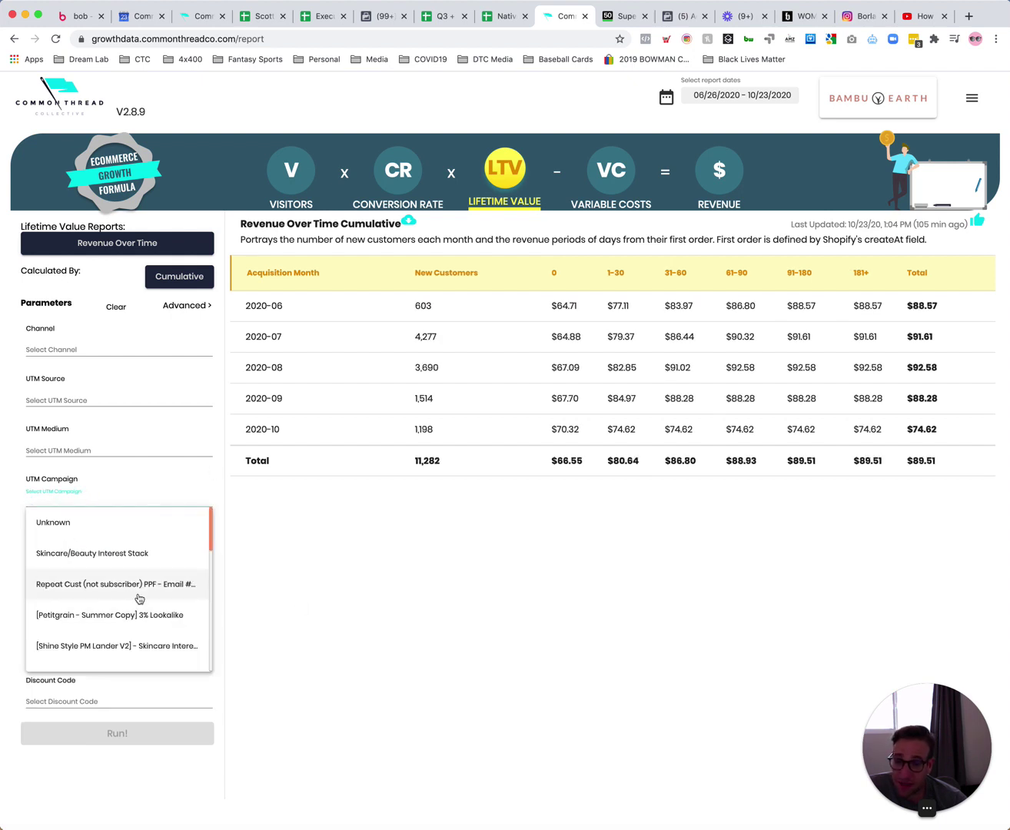
pyautogui.click(74, 561)
pyautogui.moveTo(386, 343); pyautogui.dragTo(958, 335)
pyautogui.click(893, 336)
pyautogui.click(137, 490)
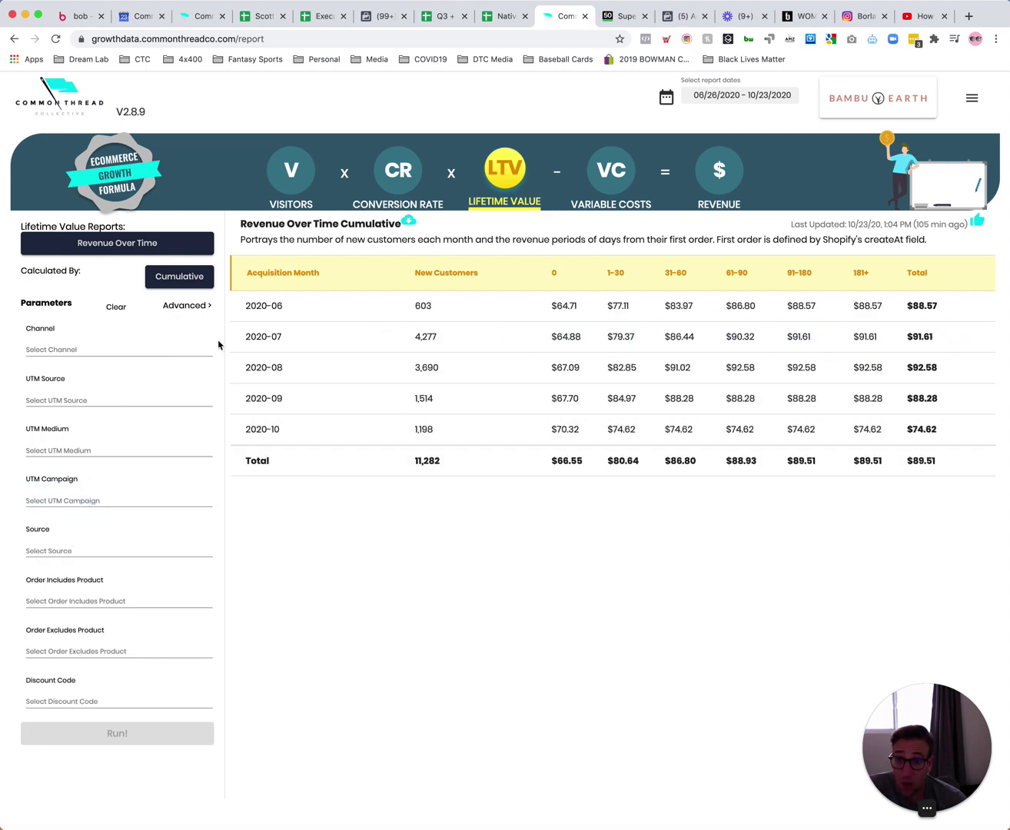
# Step: Filter the Revenue Over Time report to every Custom Kit product
pyautogui.click(193, 307)
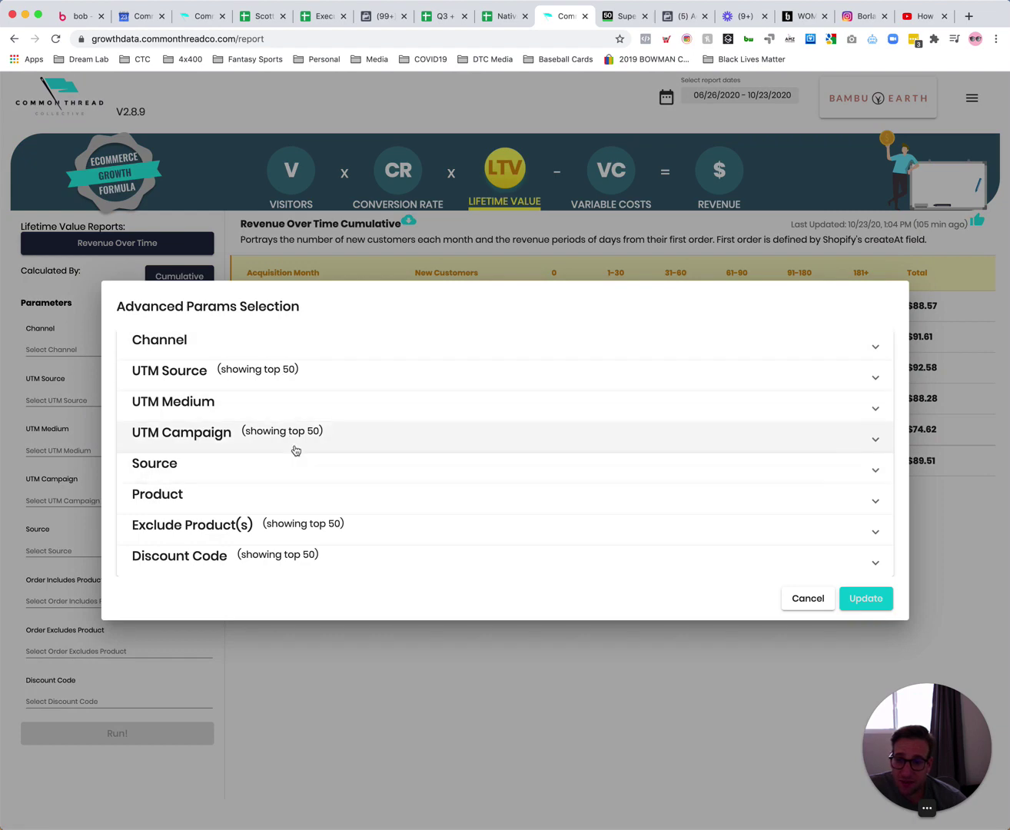
pyautogui.click(492, 493)
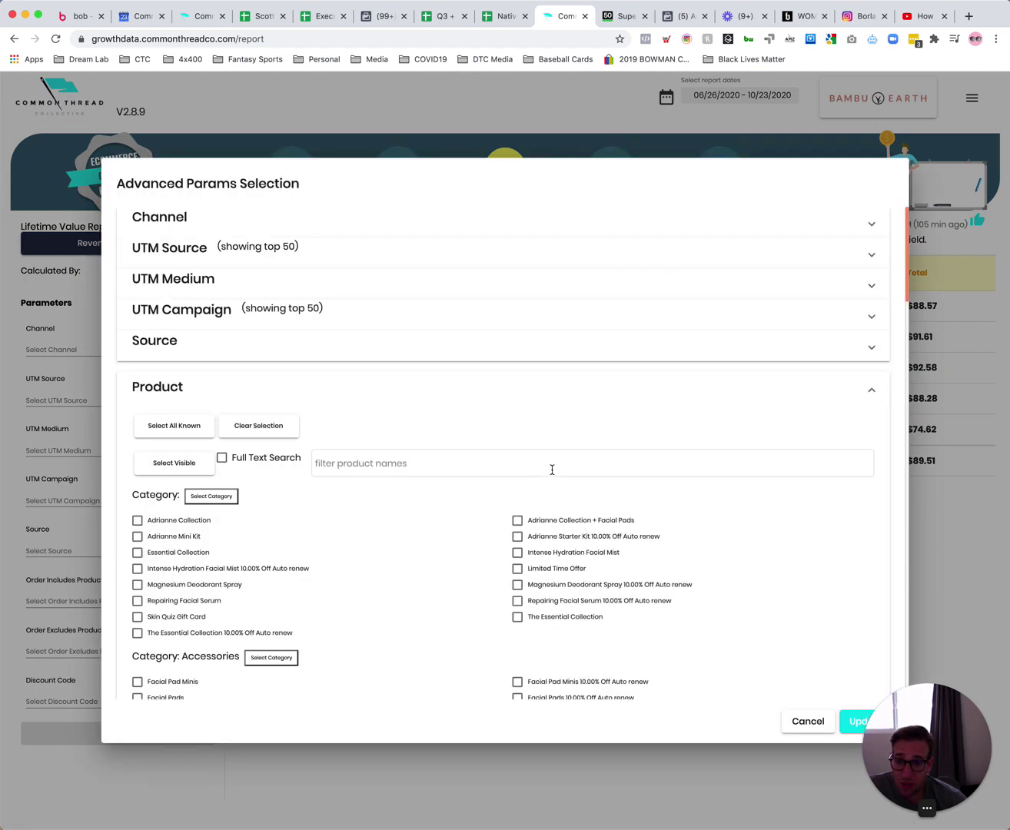
pyautogui.scroll(-5, 530, 478)
pyautogui.scroll(-3, 516, 484)
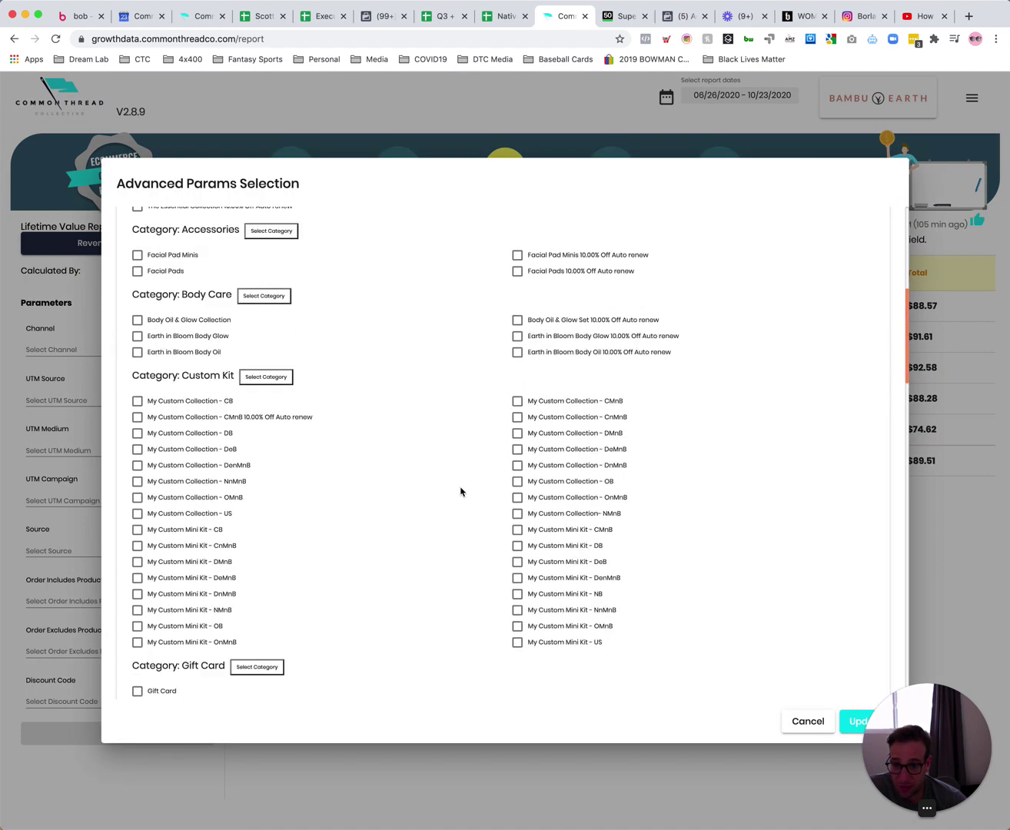
pyautogui.click(266, 377)
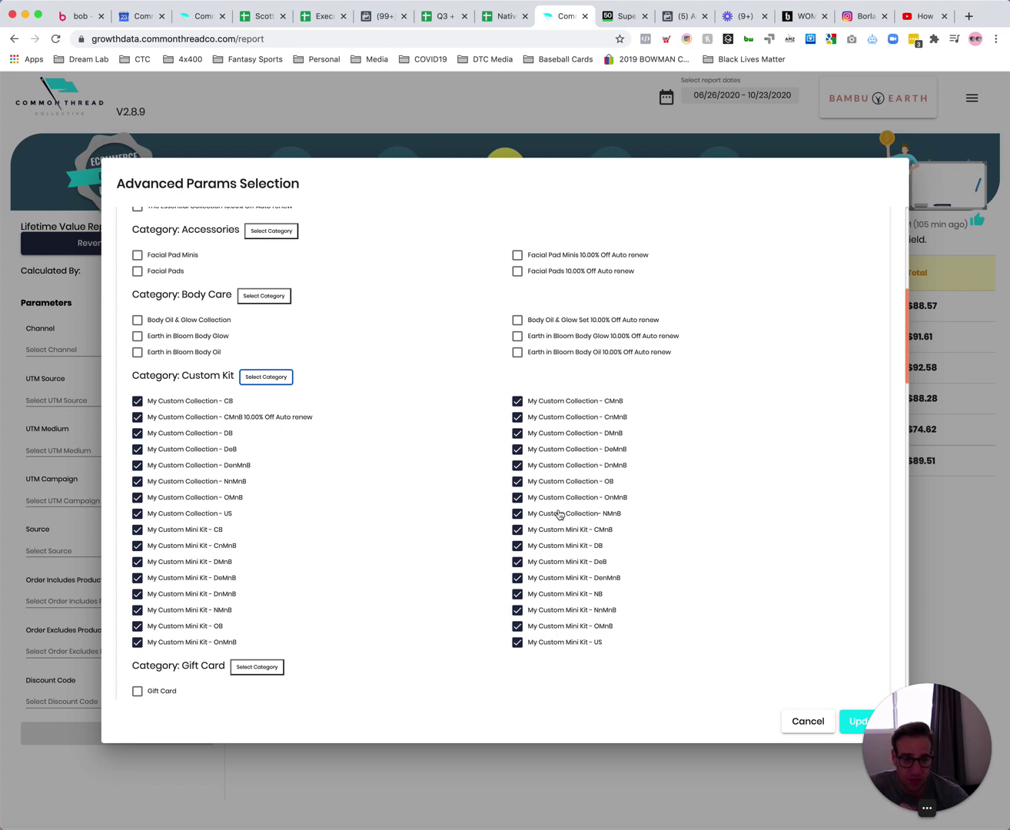
pyautogui.click(857, 721)
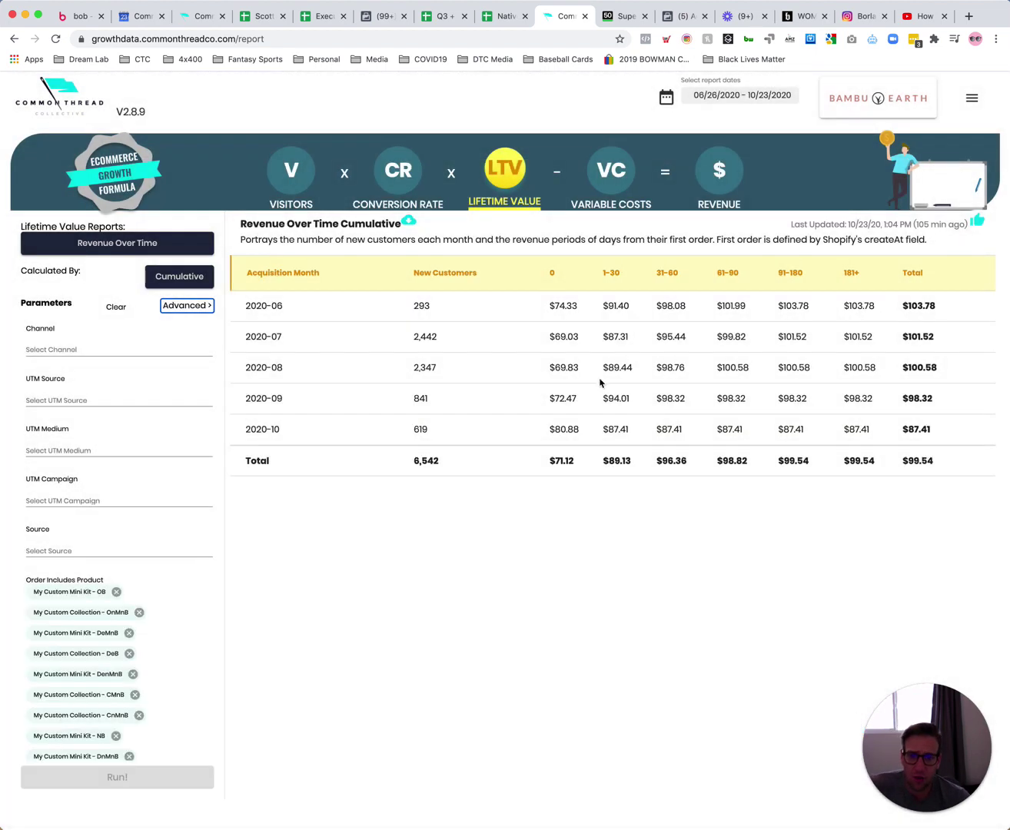
# Step: Highlight the filtered Total row figures, then clear all product filters
pyautogui.moveTo(507, 462); pyautogui.dragTo(834, 481)
pyautogui.click(676, 512)
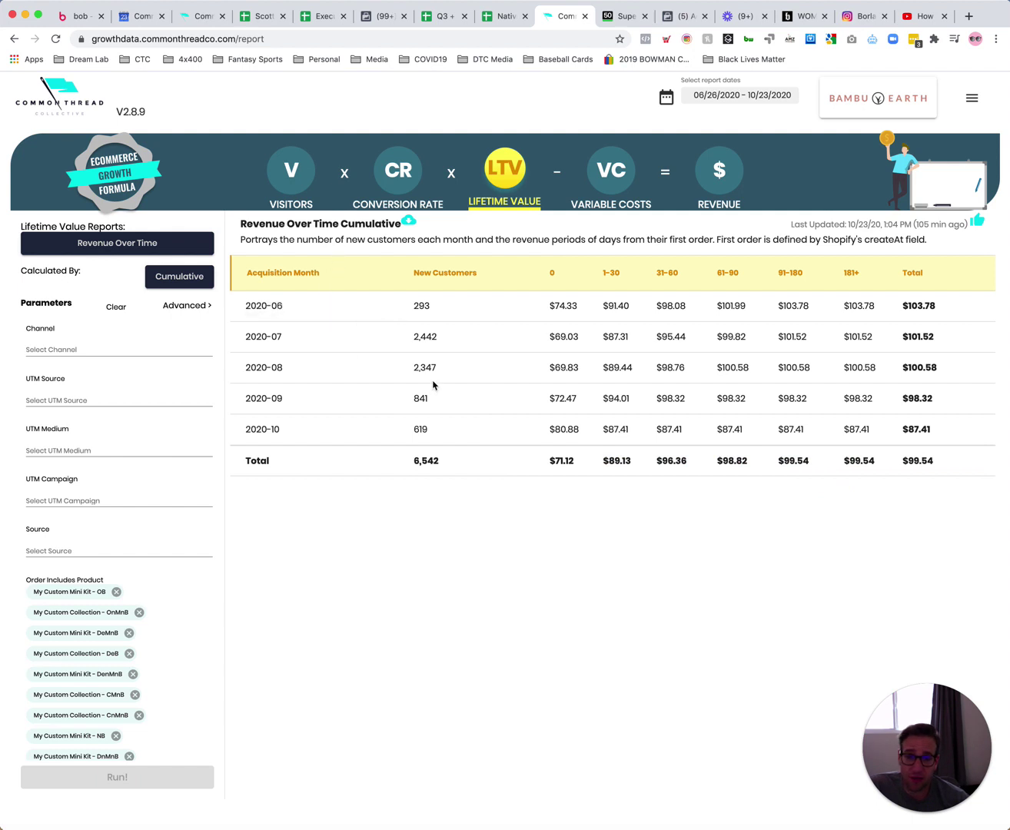
pyautogui.click(116, 308)
# Step: Run Product By First Product and sort products by 1st Order count, highest first
pyautogui.click(127, 244)
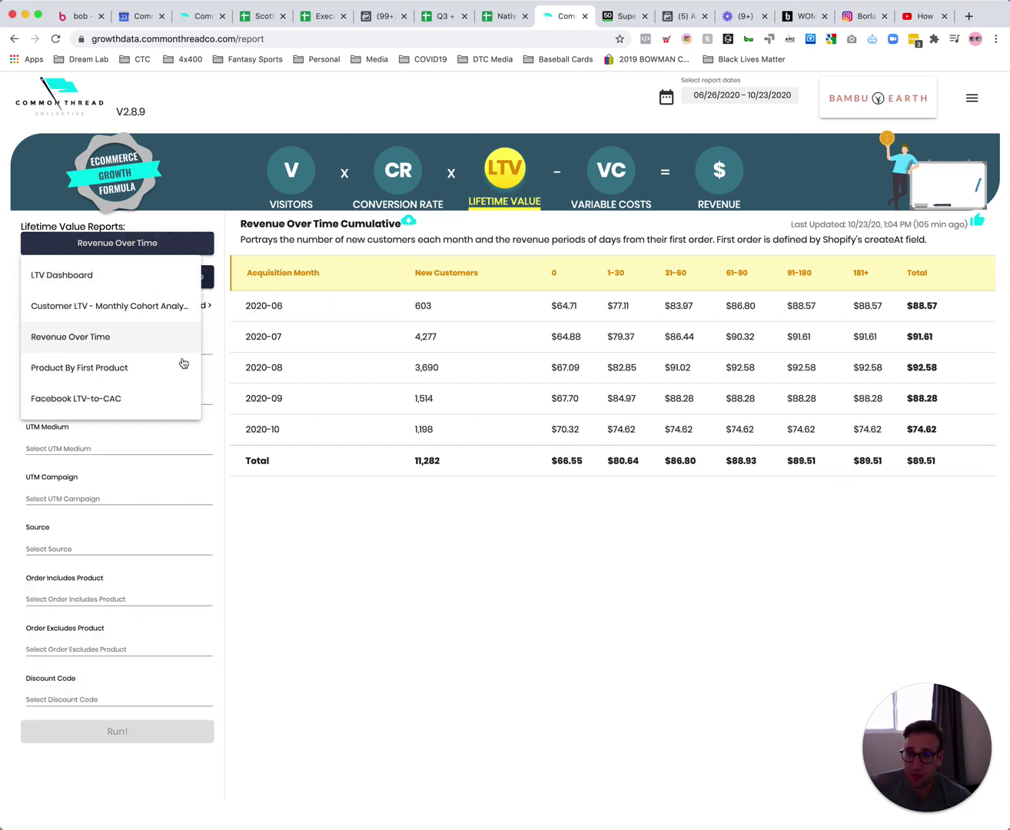
pyautogui.click(134, 375)
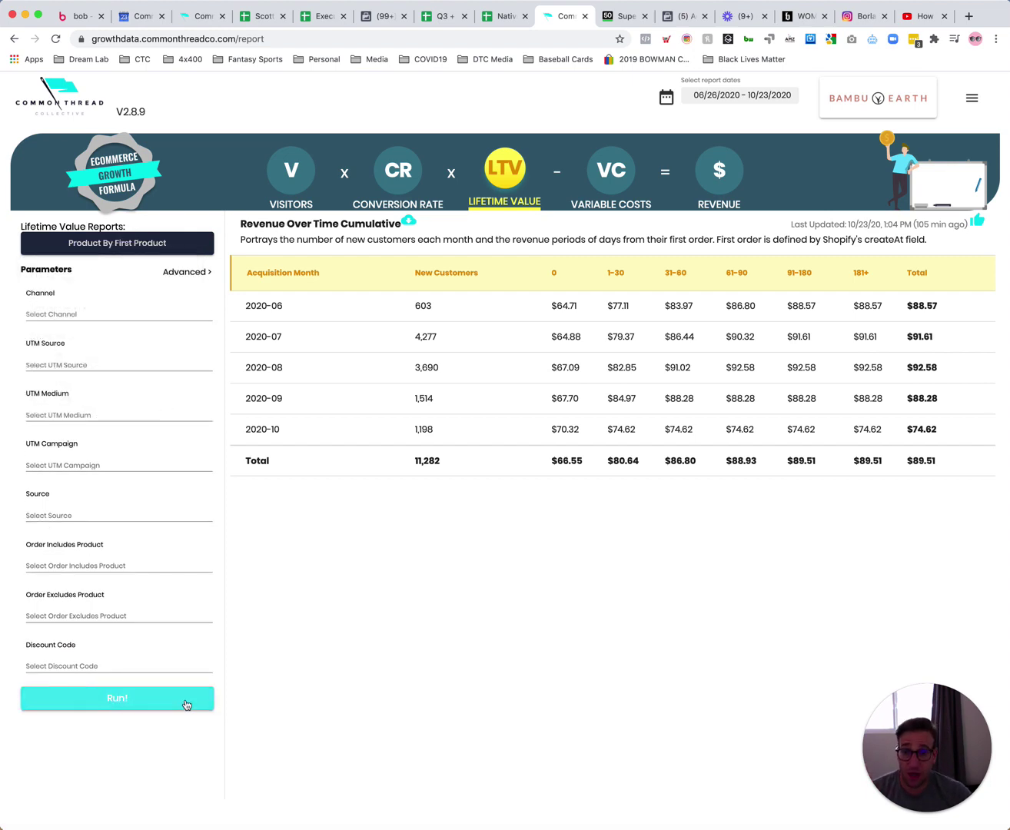
pyautogui.click(186, 705)
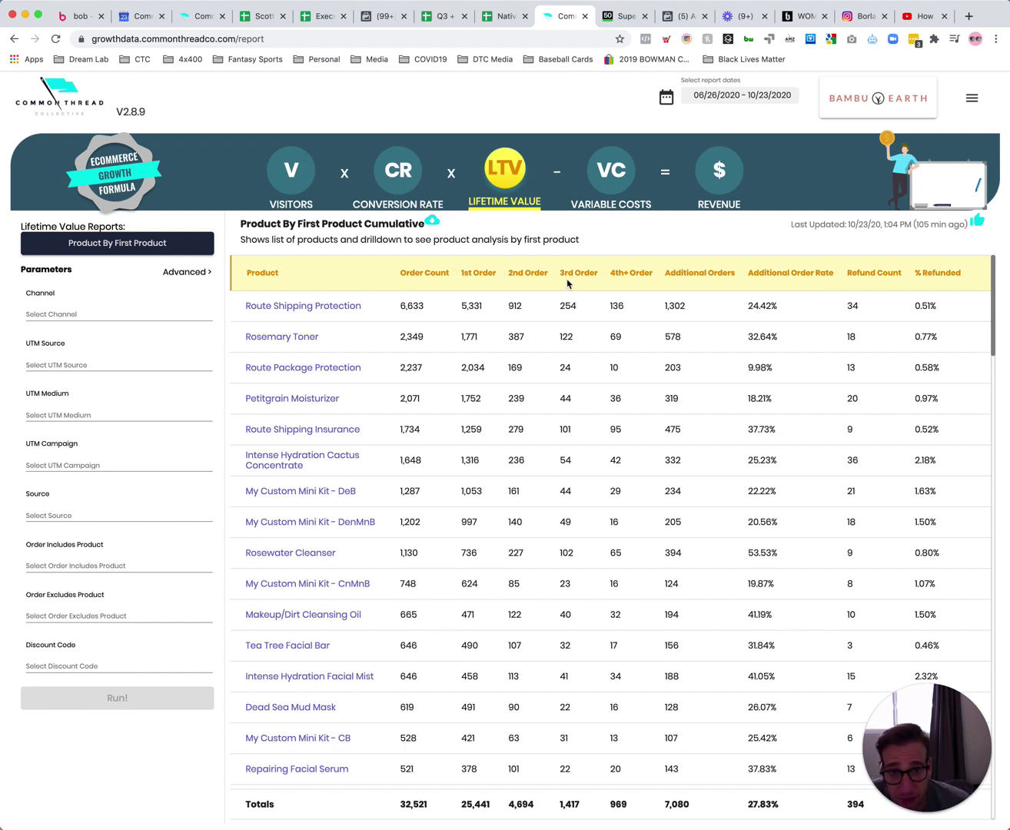
pyautogui.click(472, 279)
pyautogui.click(471, 274)
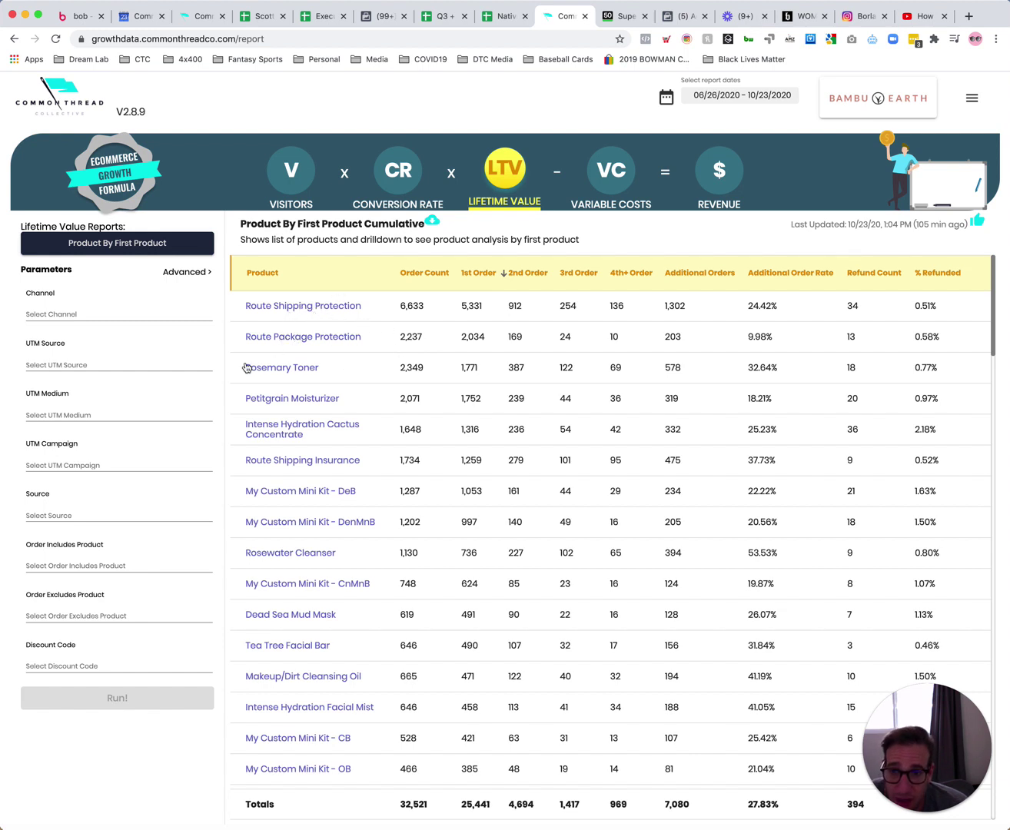
pyautogui.click(476, 369)
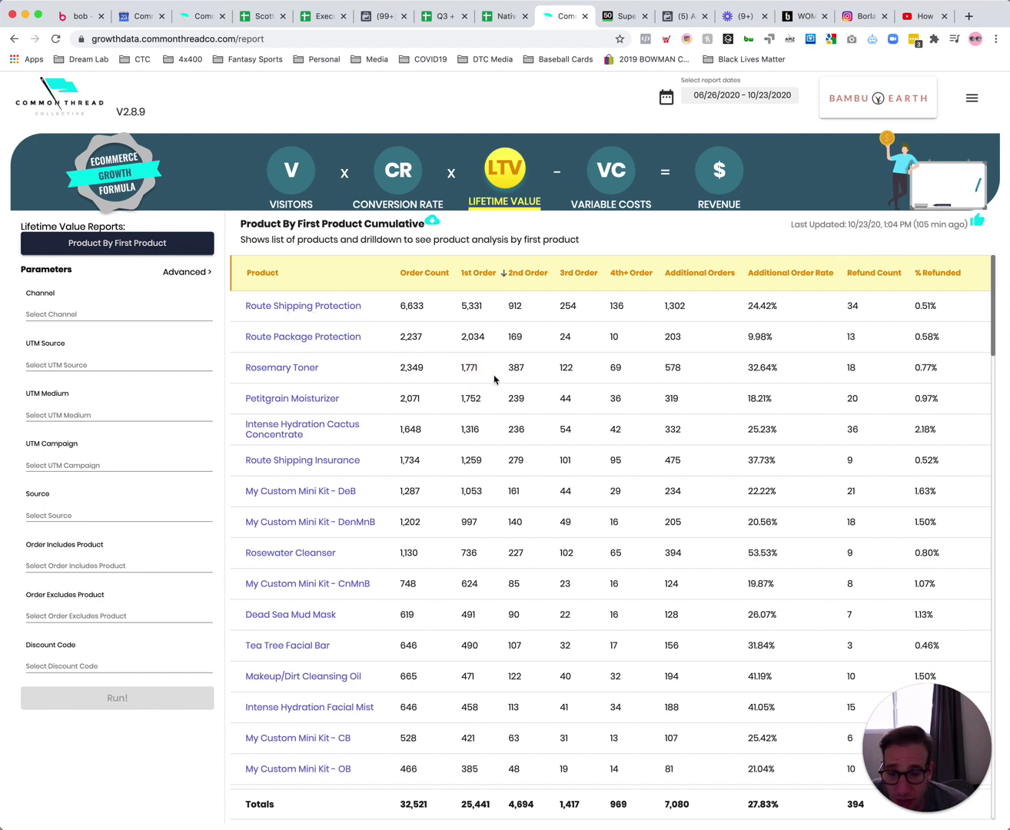
# Step: Drill into Rosemary Toner and highlight its 2,297 first and 534 second orders and the Rosewater Cleanser row
pyautogui.click(293, 372)
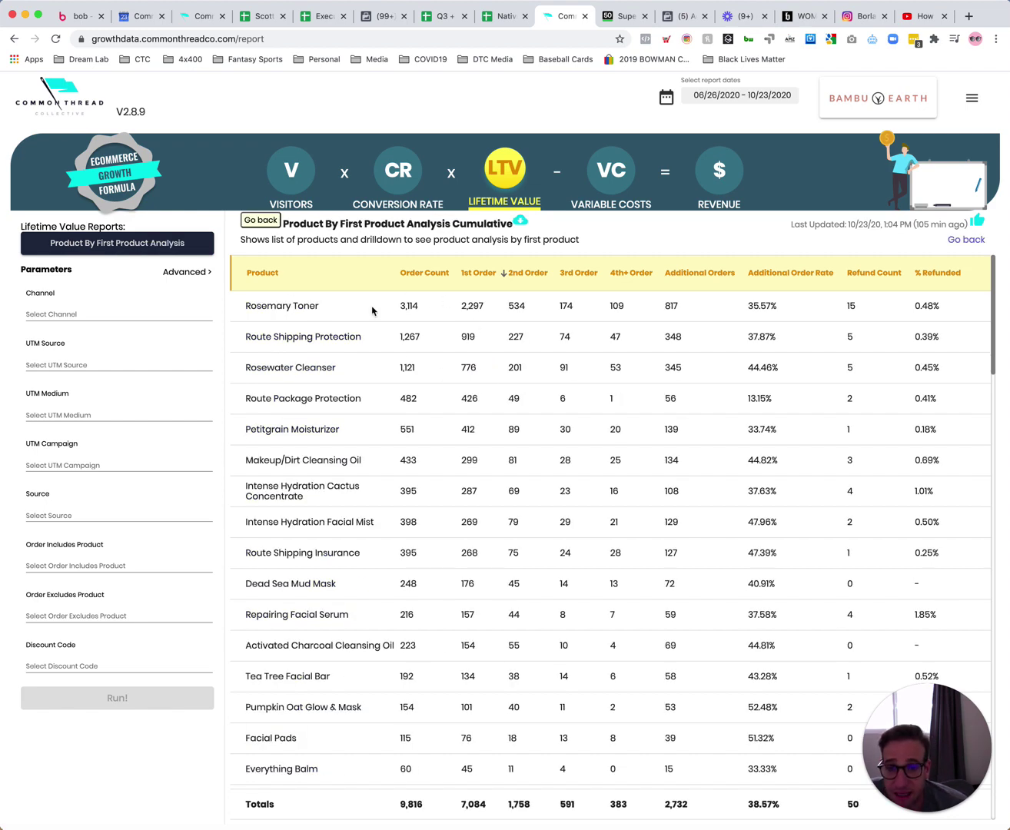
pyautogui.doubleClick(471, 306)
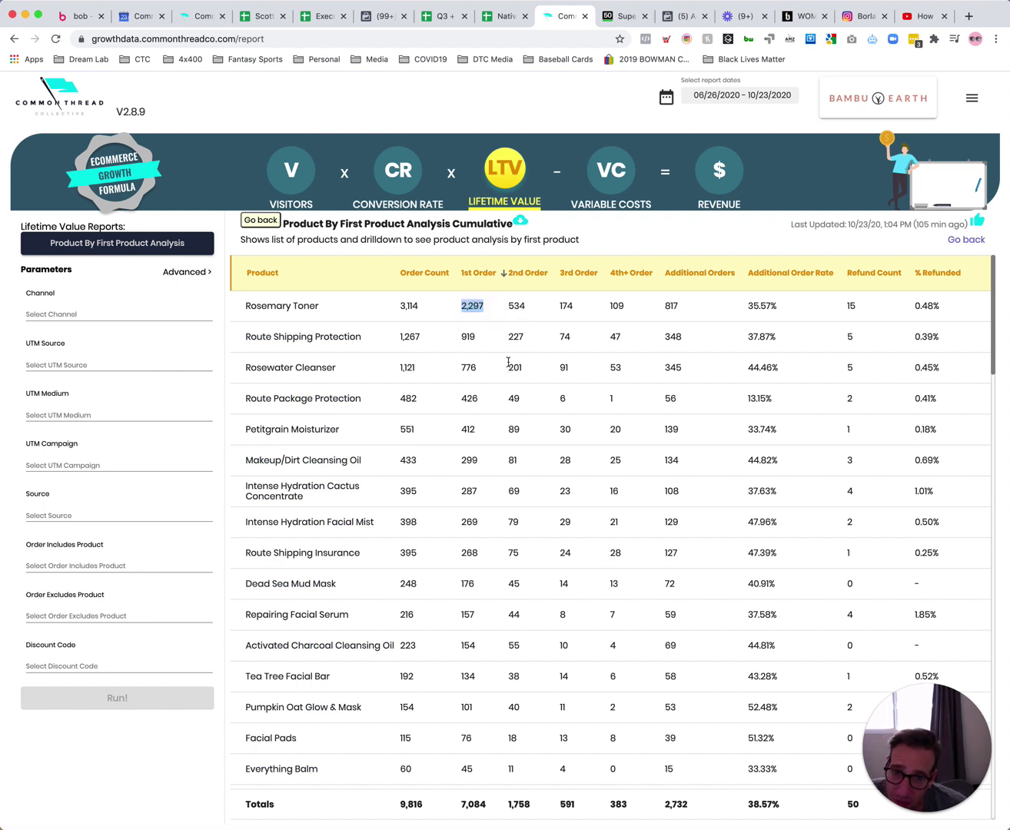
pyautogui.moveTo(507, 310); pyautogui.dragTo(532, 313)
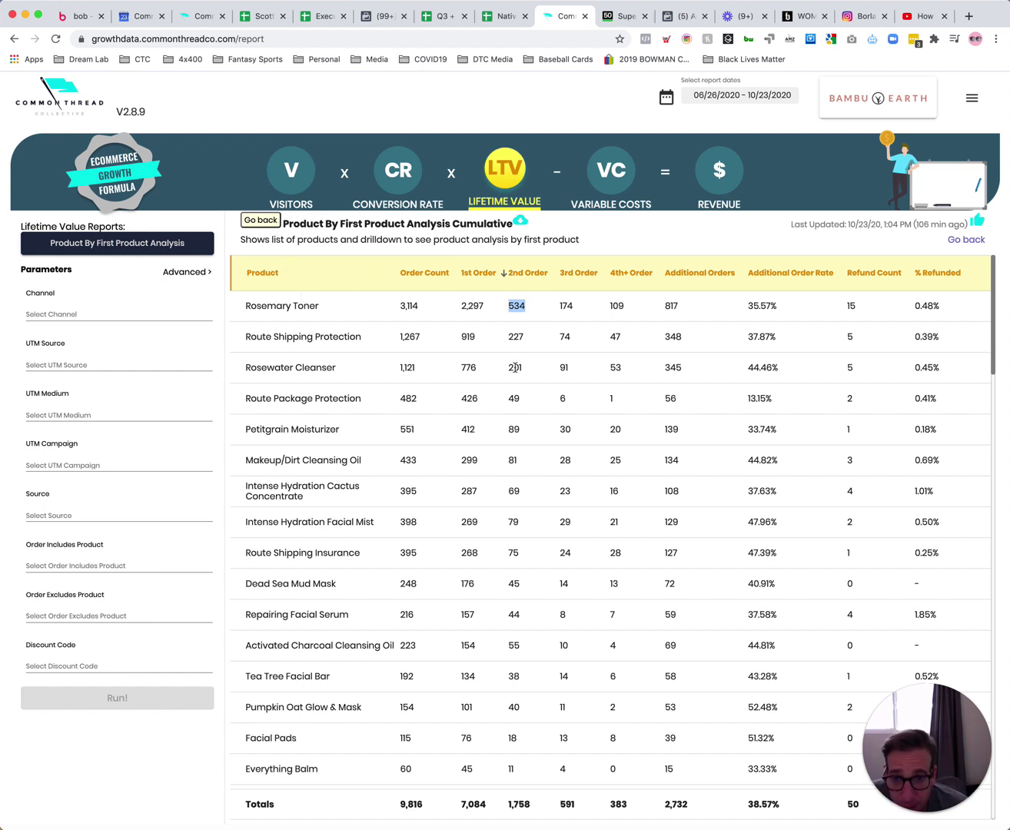
pyautogui.moveTo(524, 369); pyautogui.dragTo(234, 361)
pyautogui.moveTo(246, 305); pyautogui.dragTo(549, 309)
pyautogui.moveTo(243, 371); pyautogui.dragTo(576, 372)
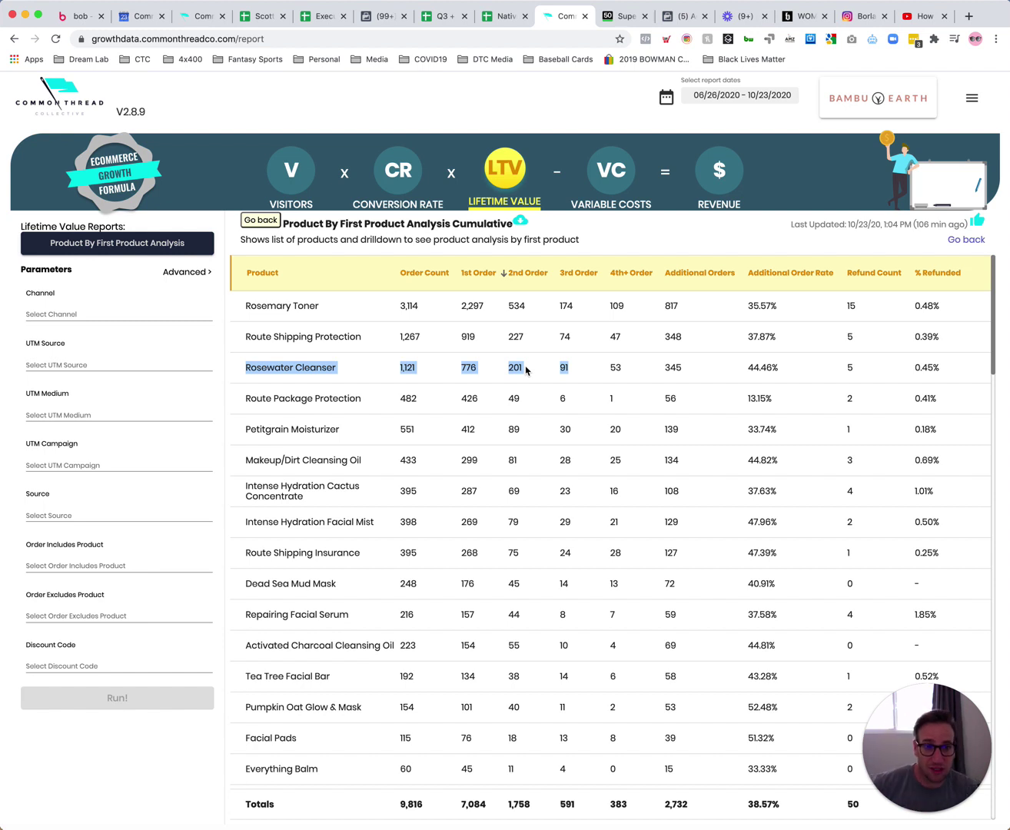
pyautogui.click(449, 384)
pyautogui.click(103, 244)
# Step: Run the Facebook LTV-to-CAC report and highlight the [IHCC] campaign row
pyautogui.click(106, 399)
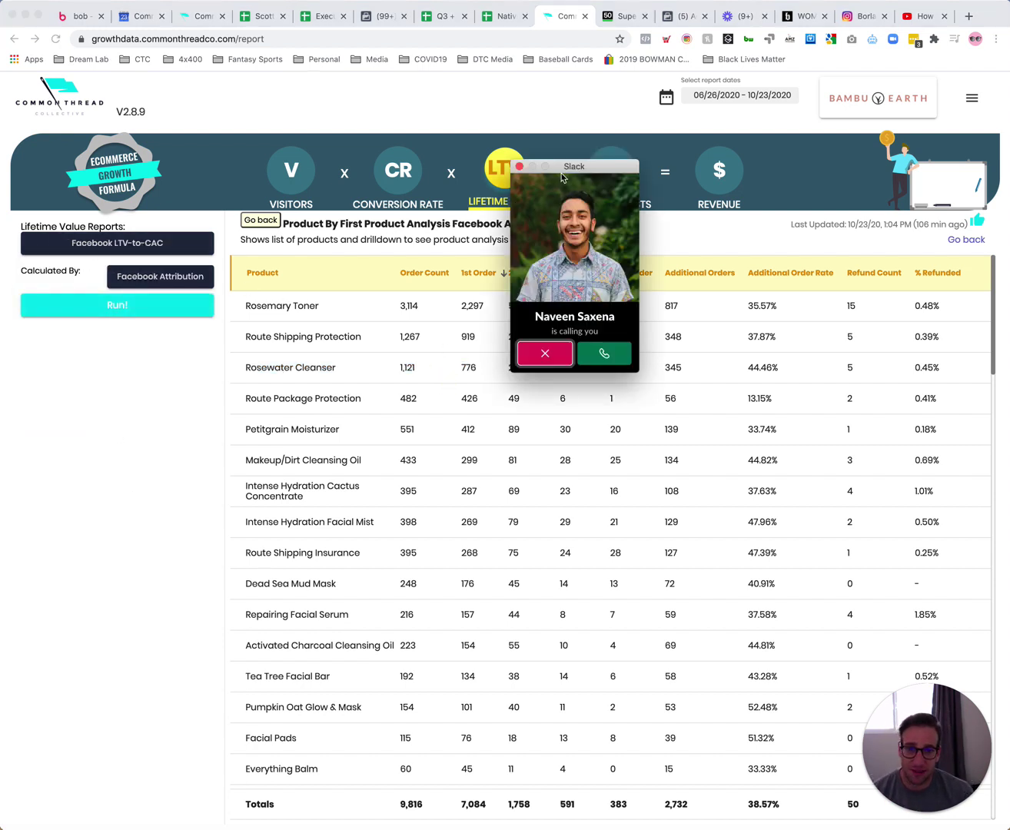
pyautogui.click(143, 311)
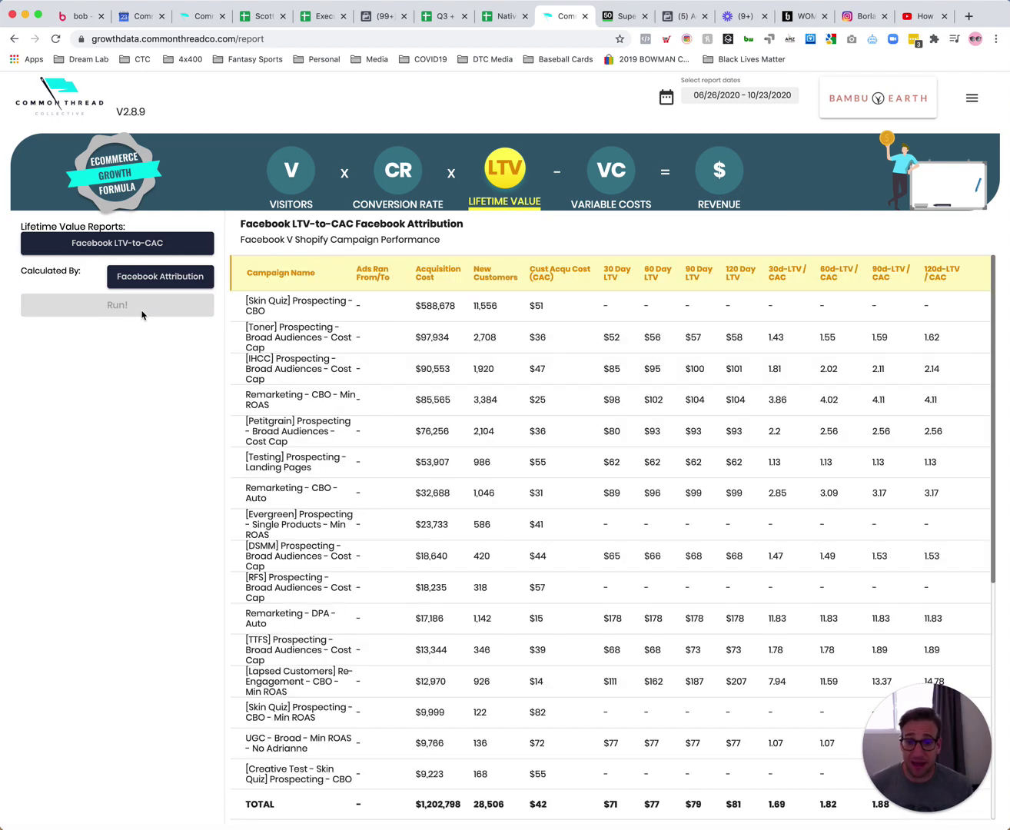
pyautogui.moveTo(246, 367); pyautogui.dragTo(928, 379)
pyautogui.click(929, 379)
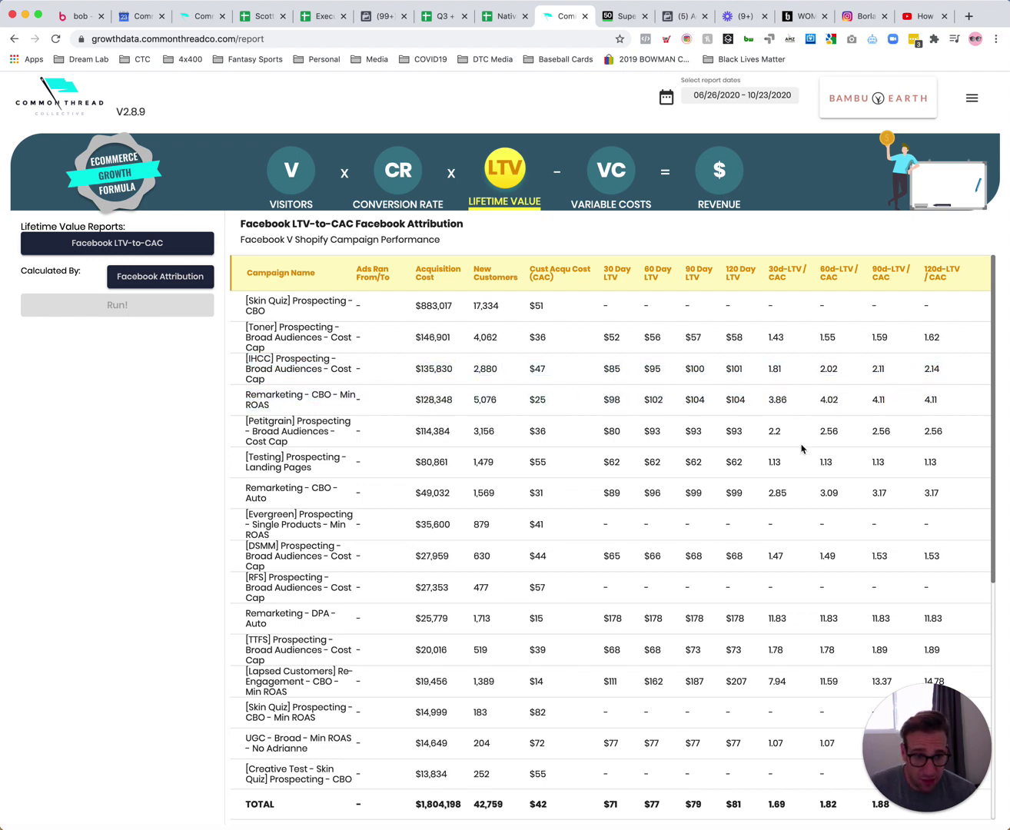
pyautogui.scroll(-5, 814, 461)
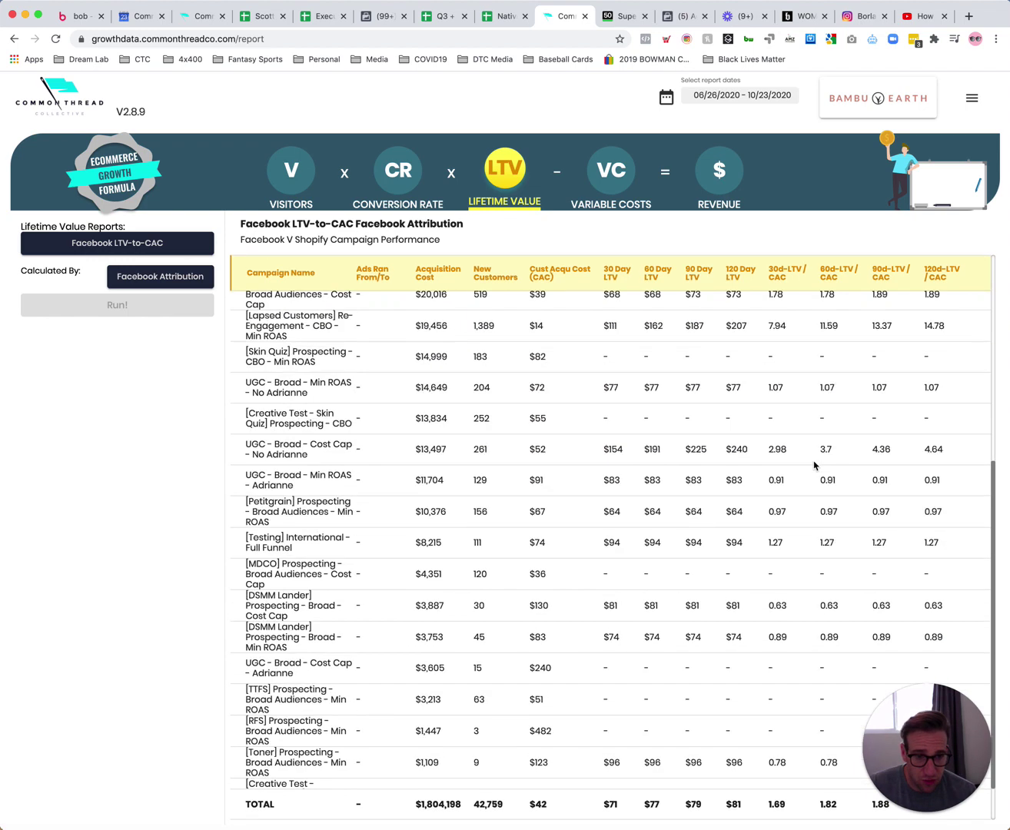
pyautogui.scroll(5, 847, 384)
# Step: Rank campaigns by 120d-LTV/CAC, highest first, and set the date range to this year
pyautogui.click(942, 285)
pyautogui.click(942, 283)
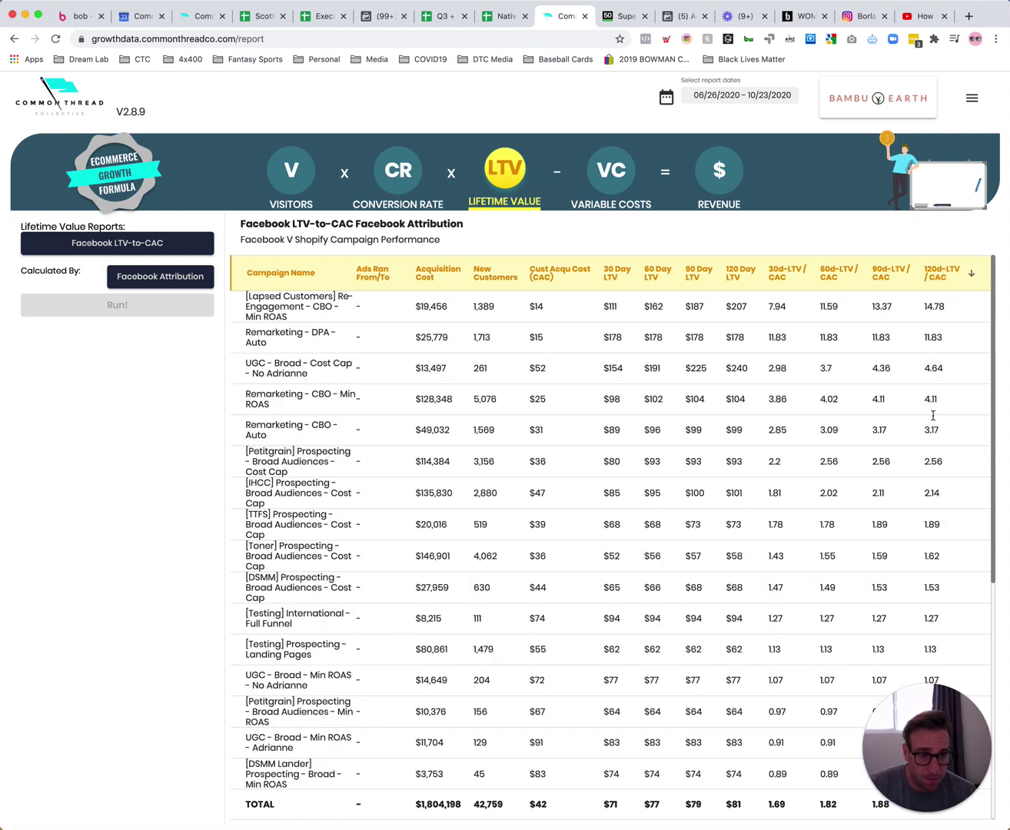
pyautogui.scroll(-4, 922, 507)
pyautogui.scroll(4, 922, 509)
pyautogui.click(758, 98)
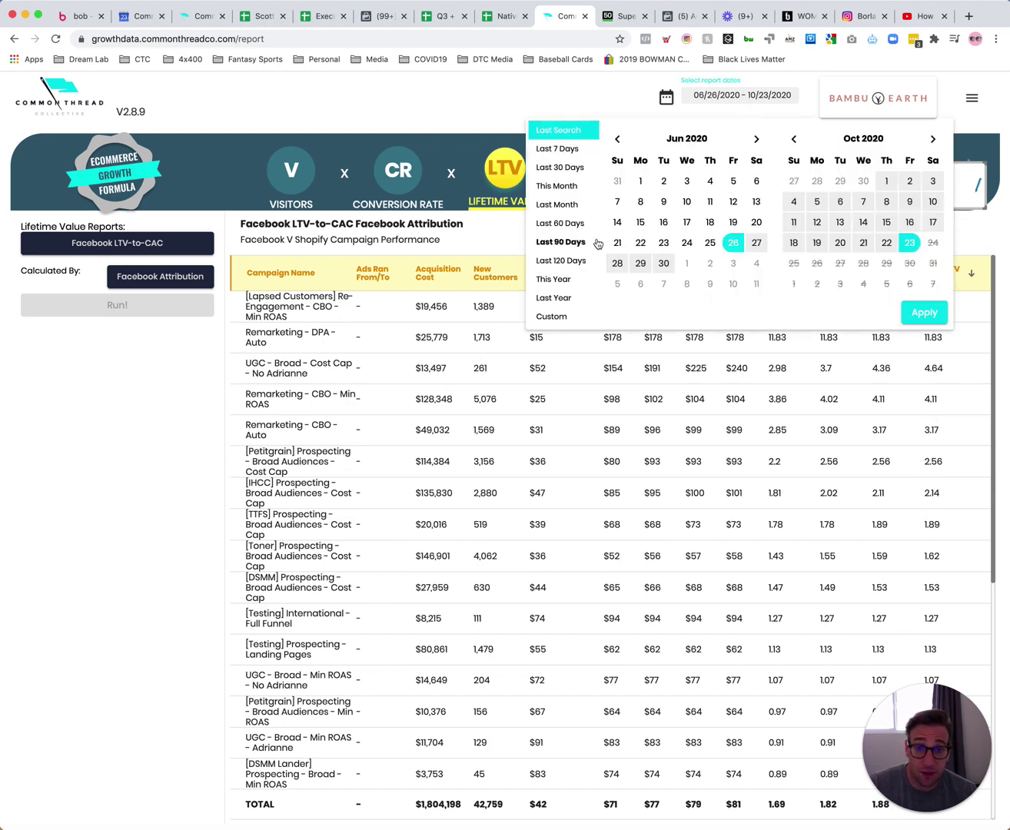
pyautogui.click(561, 285)
pyautogui.click(923, 312)
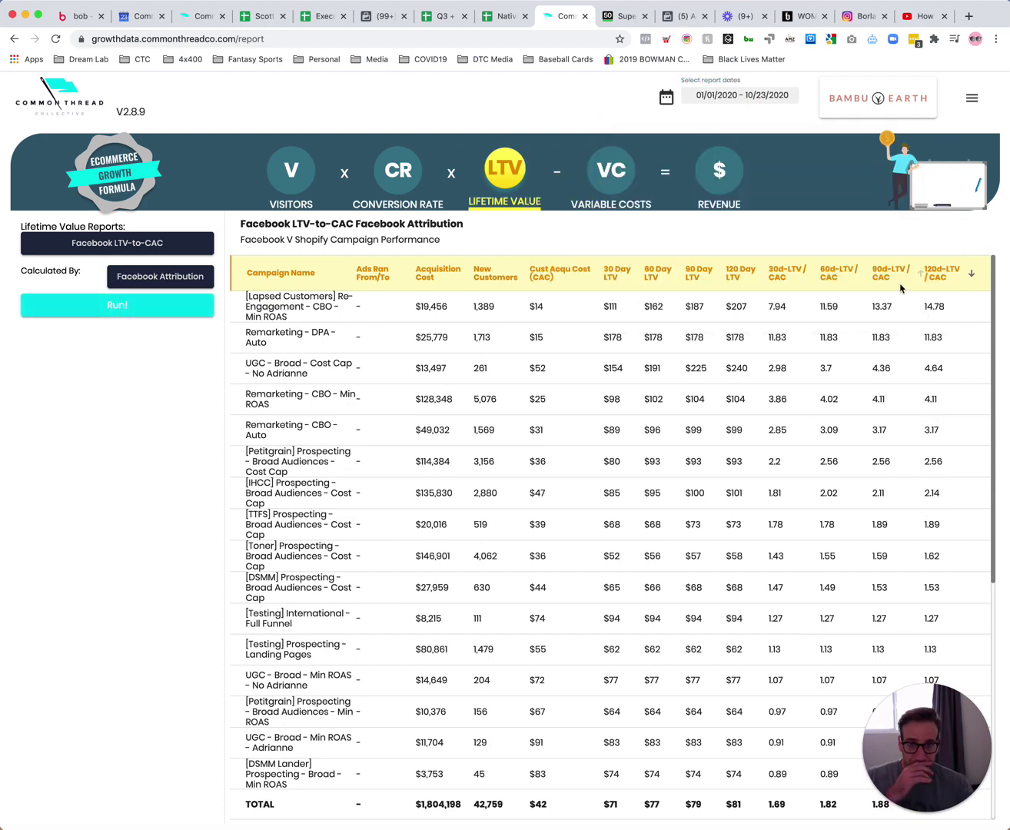
pyautogui.click(116, 309)
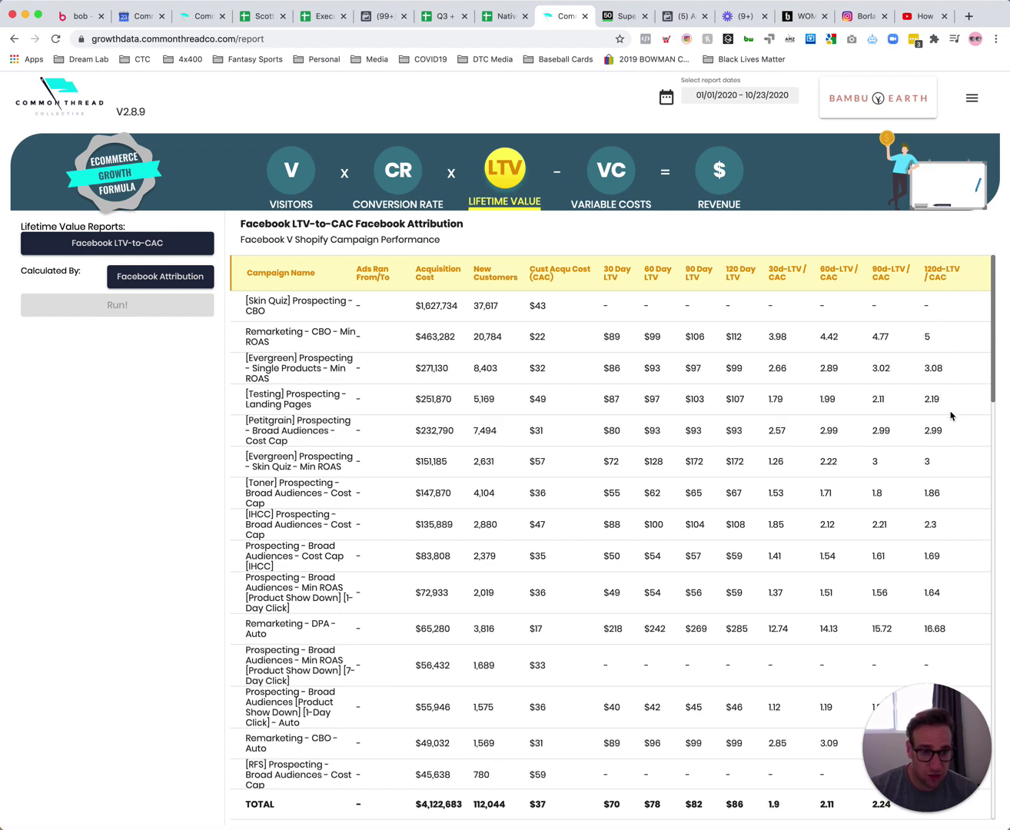
pyautogui.click(943, 276)
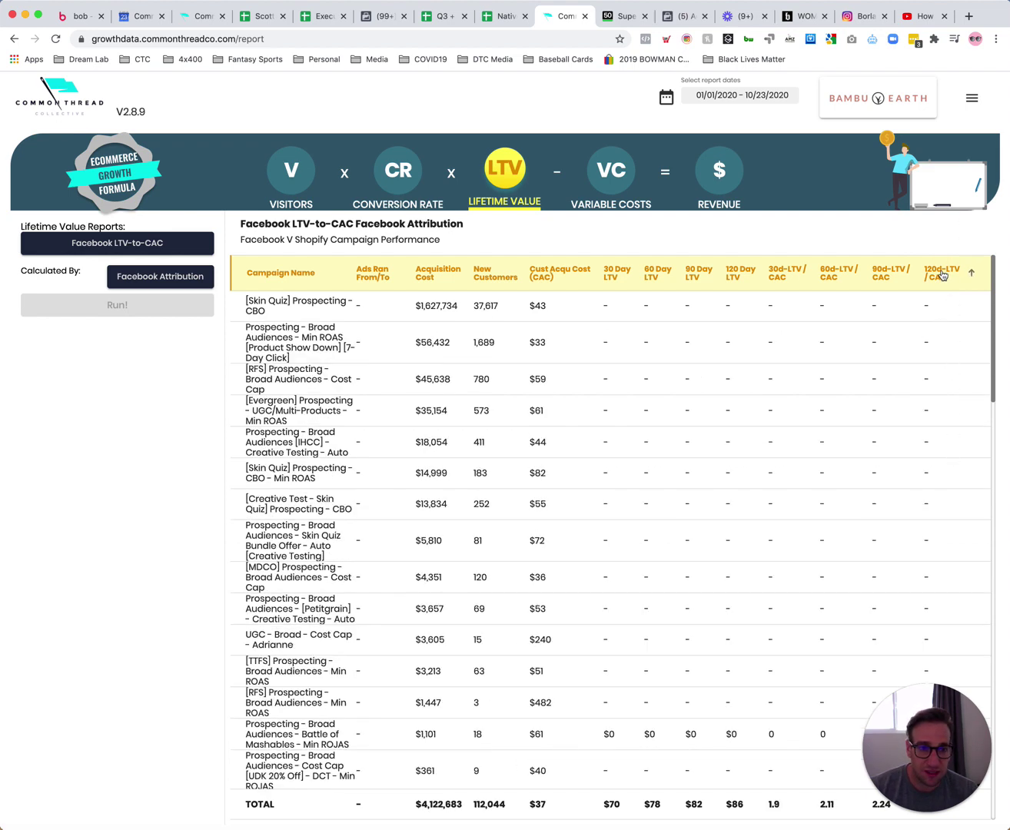
pyautogui.click(943, 276)
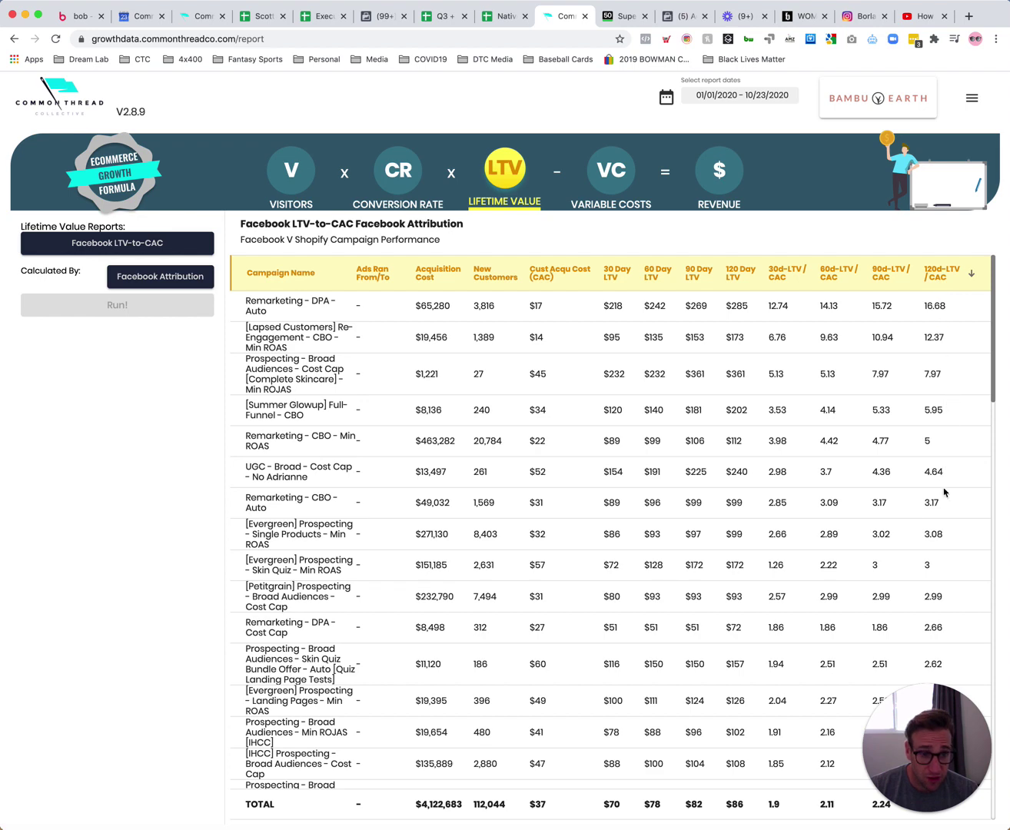
pyautogui.scroll(-1, 927, 459)
pyautogui.moveTo(941, 615); pyautogui.dragTo(387, 622)
pyautogui.click(853, 627)
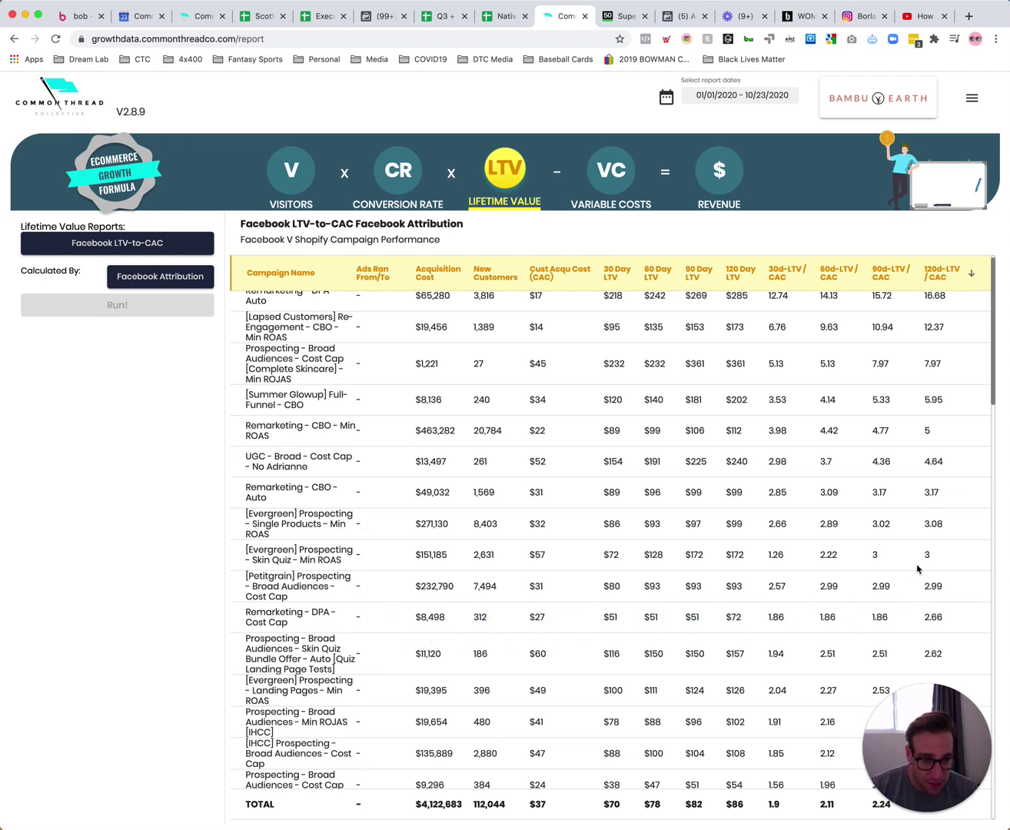
pyautogui.moveTo(916, 567); pyautogui.dragTo(268, 546)
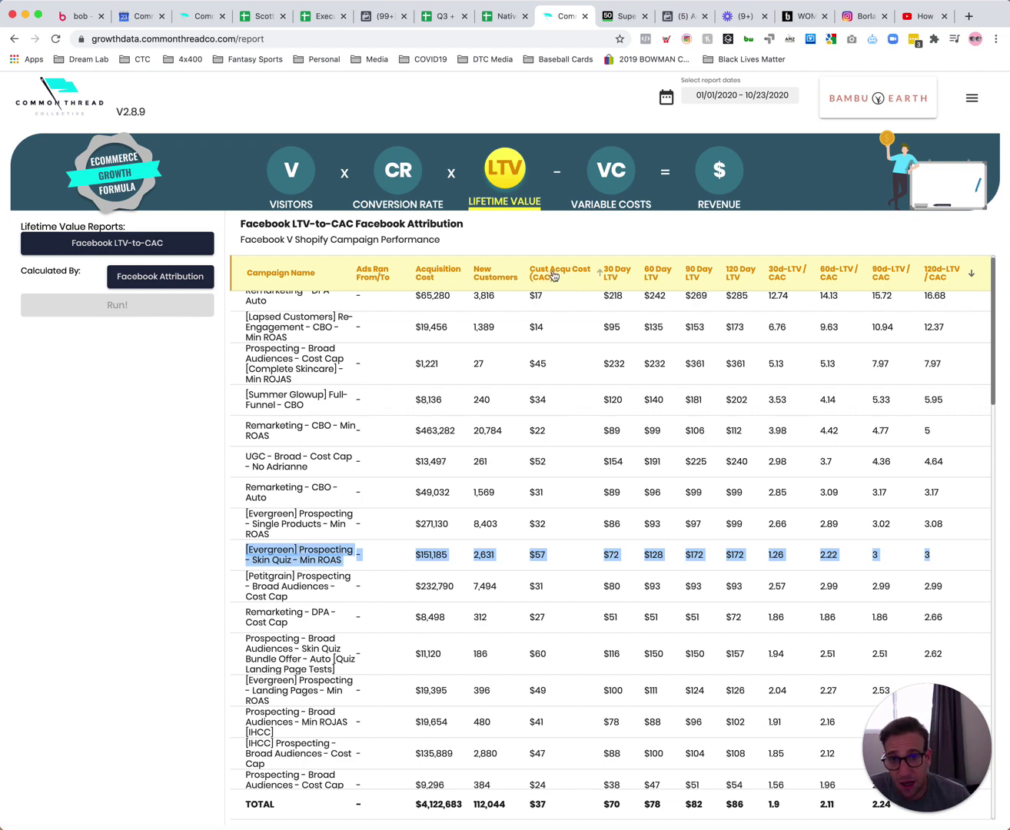
pyautogui.click(544, 557)
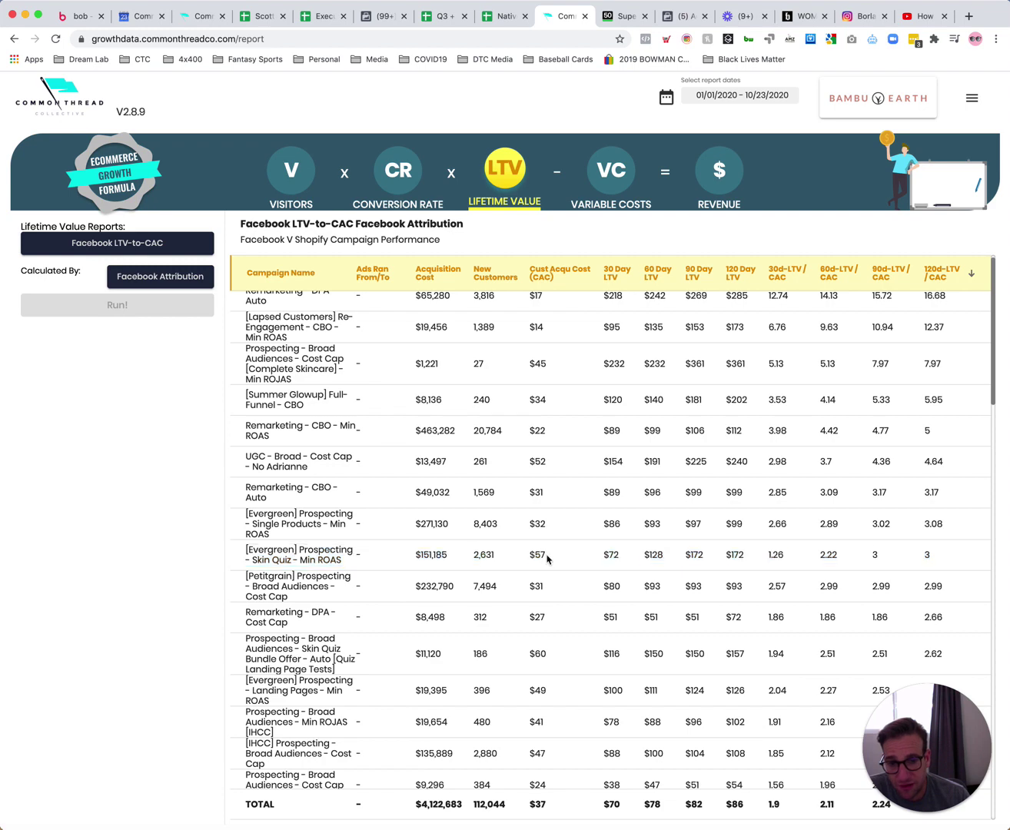
pyautogui.moveTo(548, 558); pyautogui.dragTo(529, 555)
pyautogui.moveTo(602, 556); pyautogui.dragTo(619, 555)
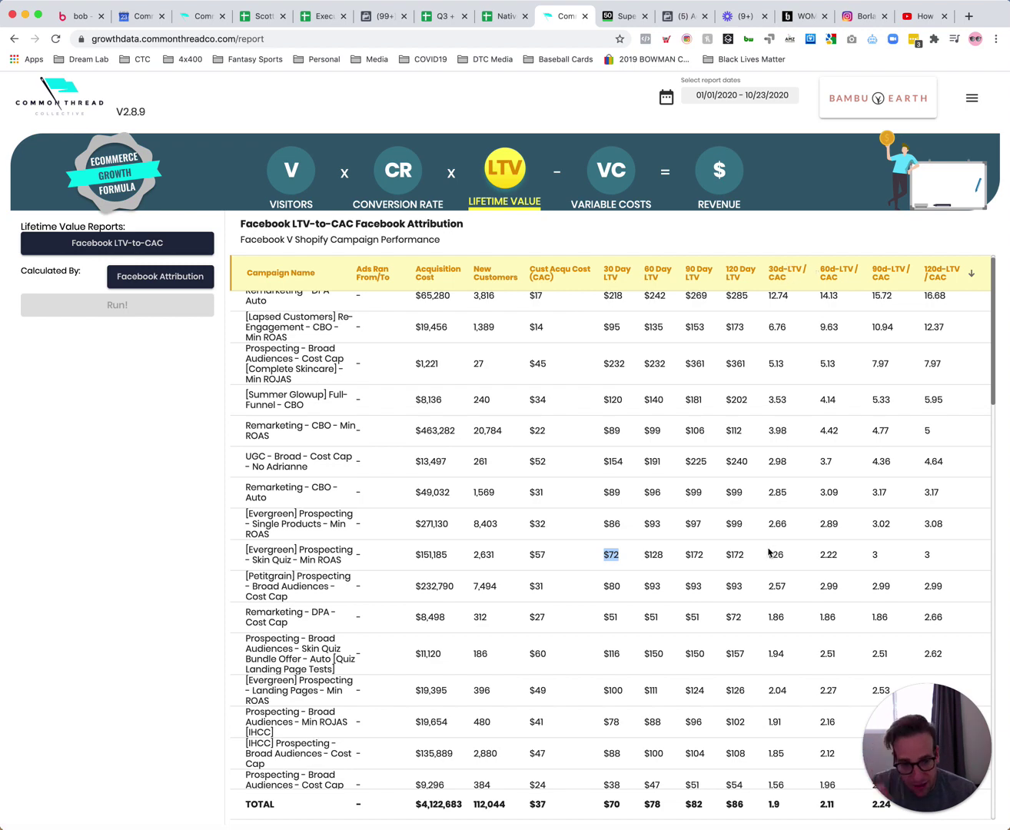
pyautogui.moveTo(768, 552); pyautogui.dragTo(785, 555)
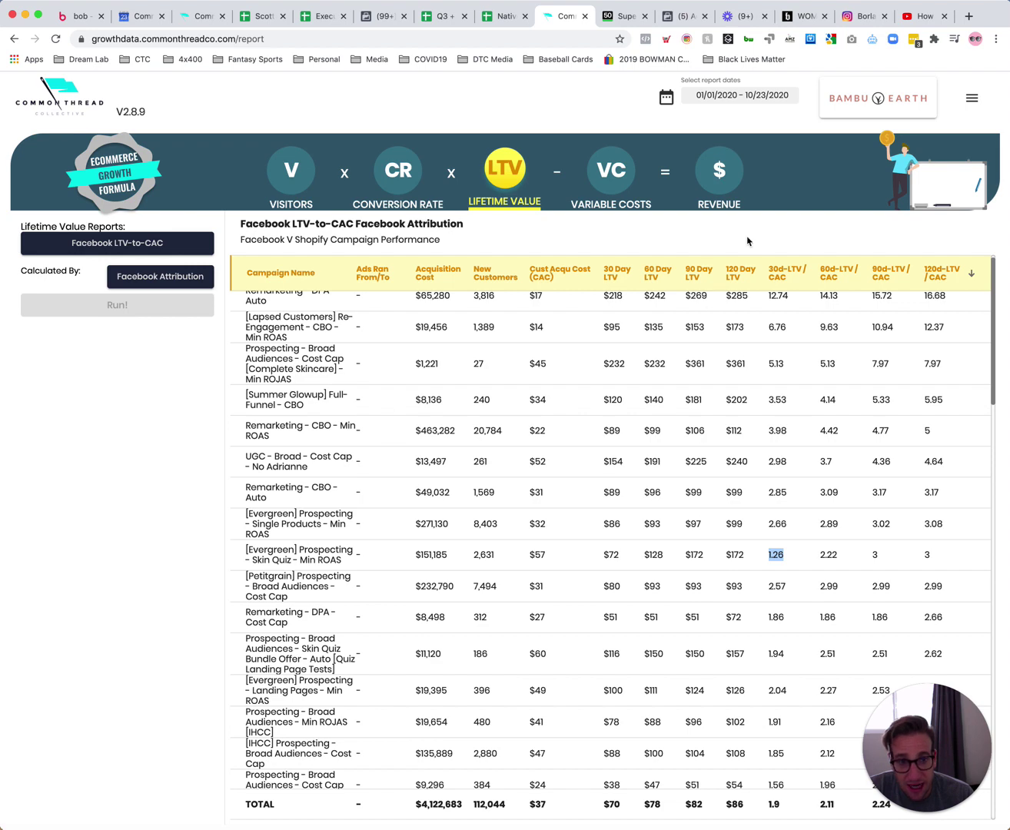
pyautogui.moveTo(903, 559); pyautogui.dragTo(943, 558)
pyautogui.moveTo(252, 548); pyautogui.dragTo(954, 554)
pyautogui.click(908, 560)
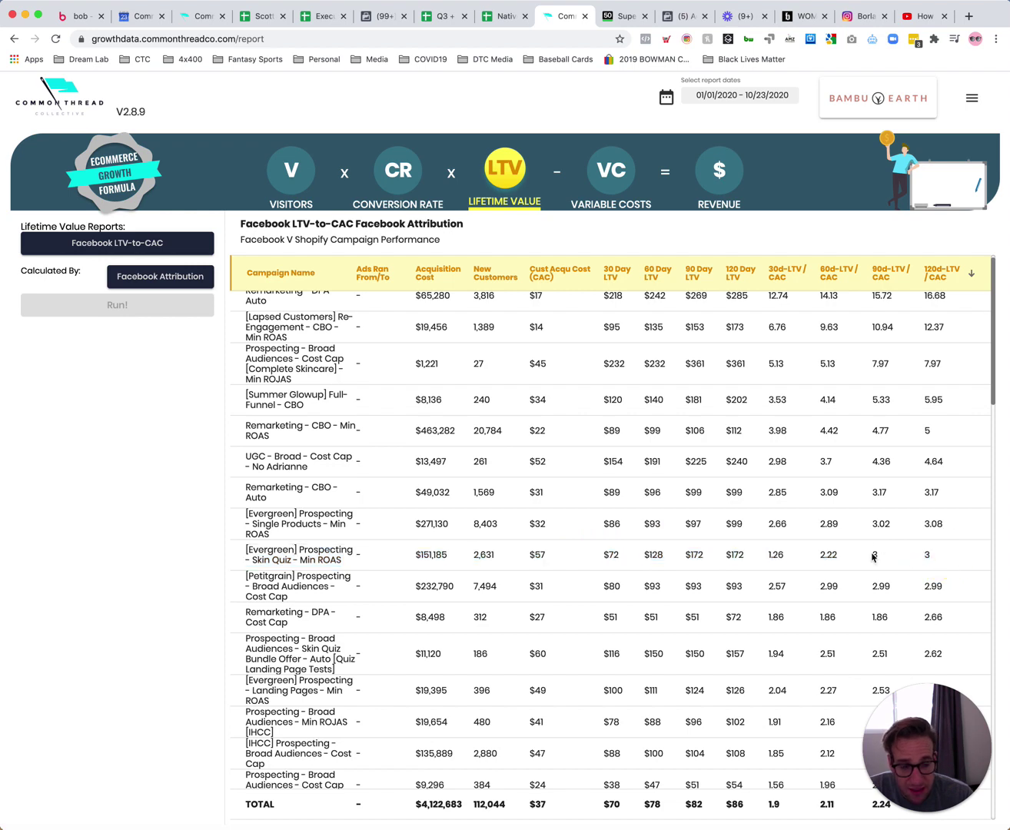
pyautogui.doubleClick(874, 557)
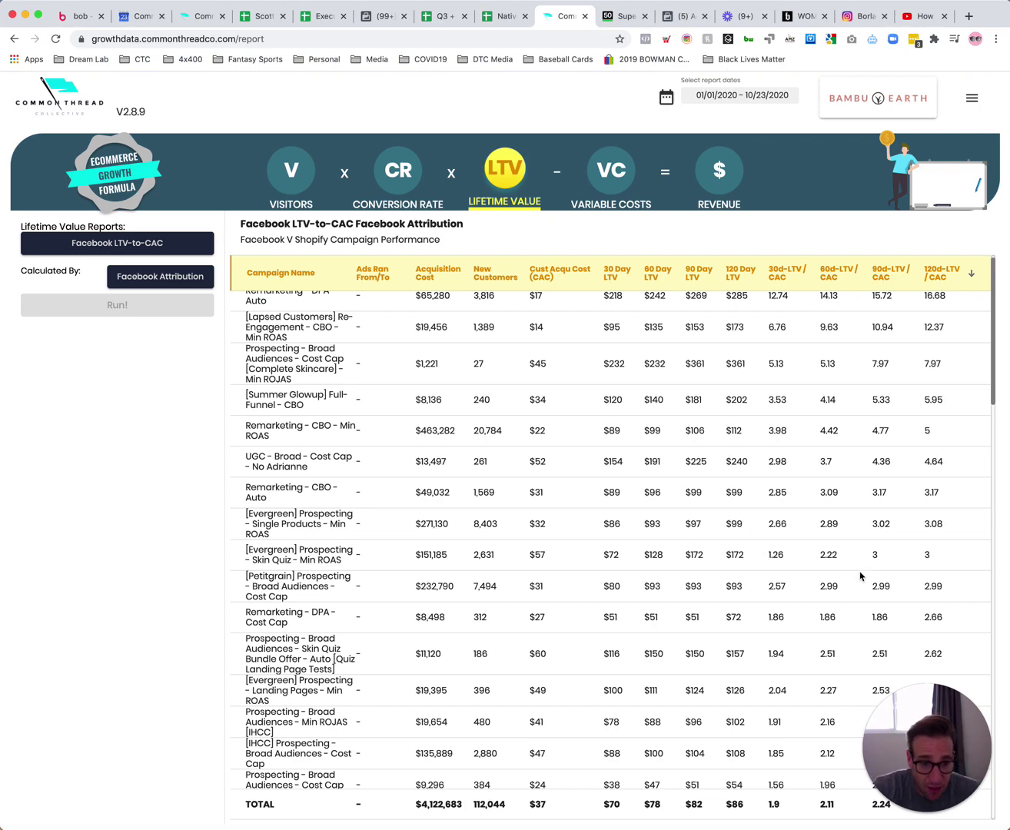
pyautogui.moveTo(951, 660); pyautogui.dragTo(236, 644)
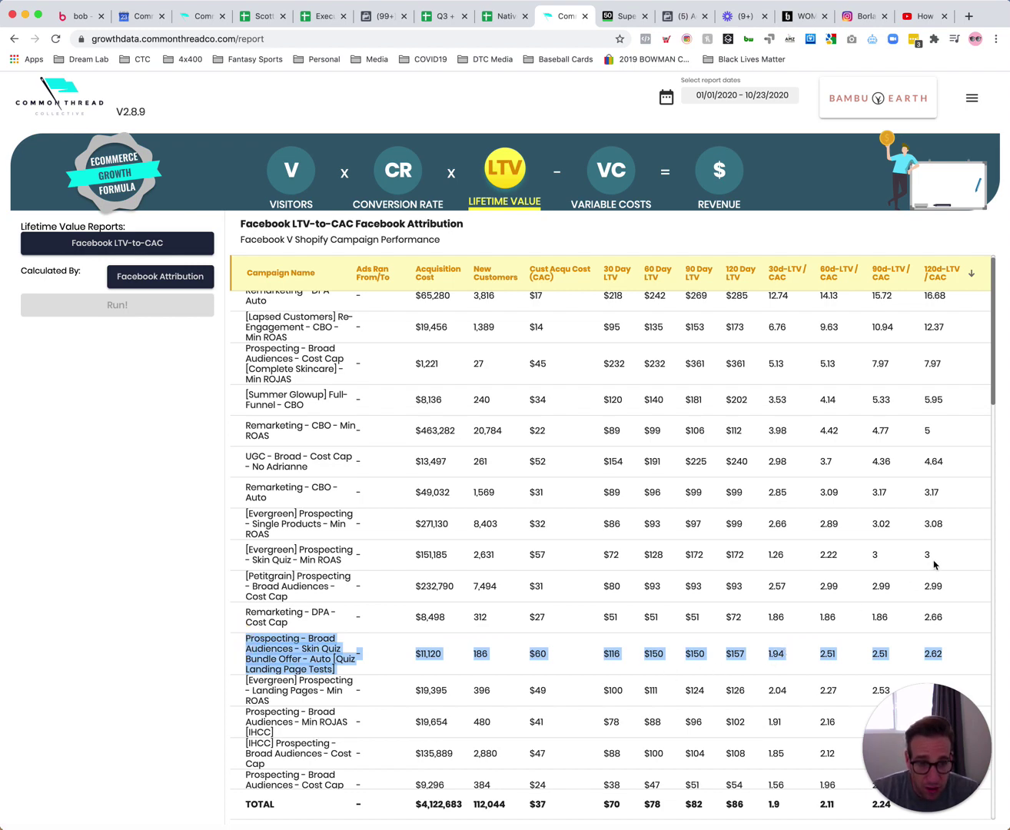
pyautogui.moveTo(935, 561); pyautogui.dragTo(245, 553)
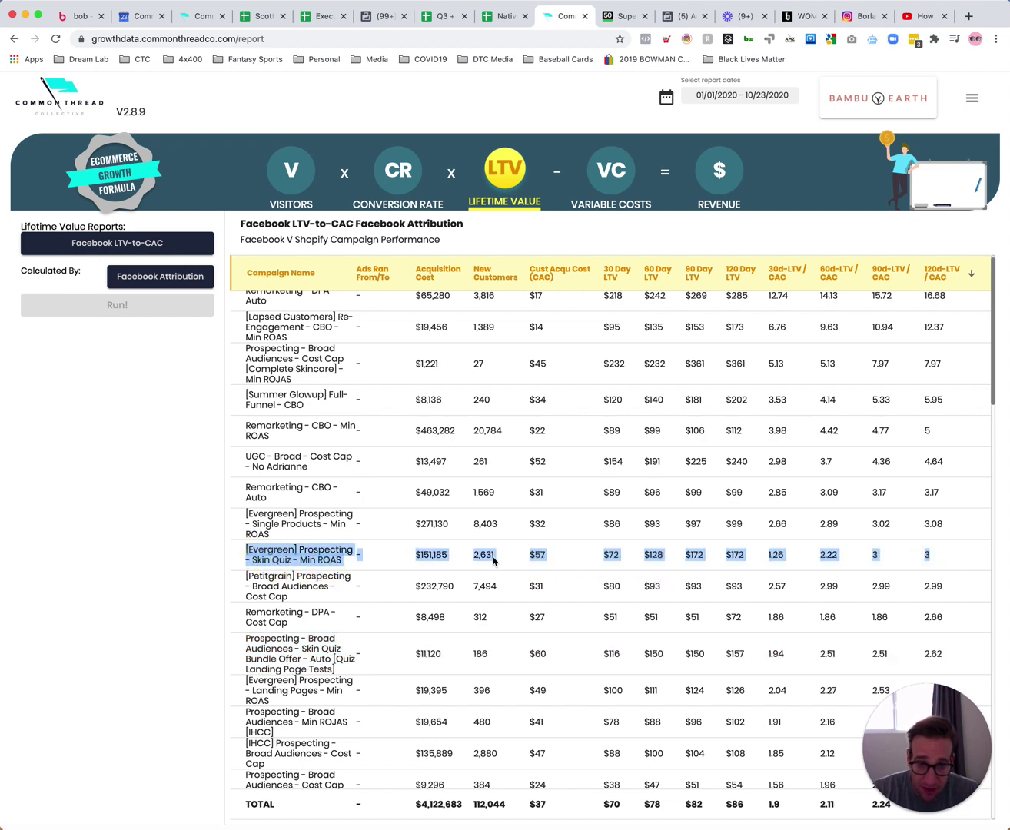
pyautogui.doubleClick(774, 658)
pyautogui.click(767, 556)
pyautogui.moveTo(936, 660); pyautogui.dragTo(246, 642)
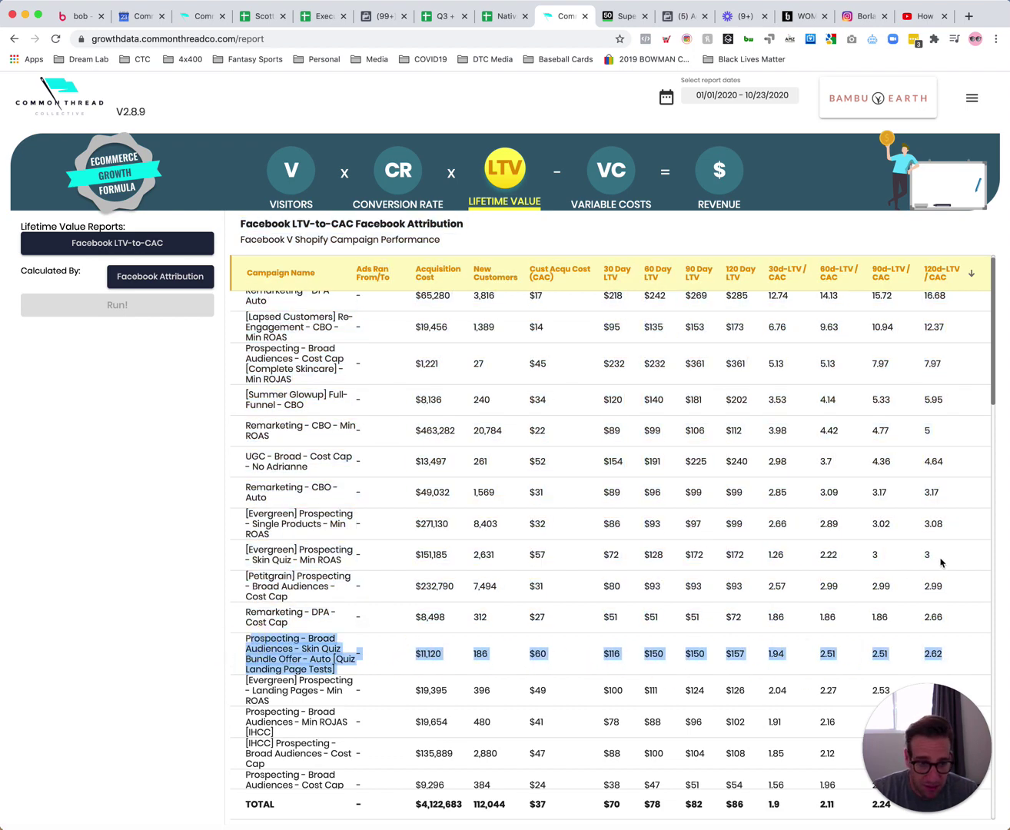
pyautogui.moveTo(944, 558); pyautogui.dragTo(247, 548)
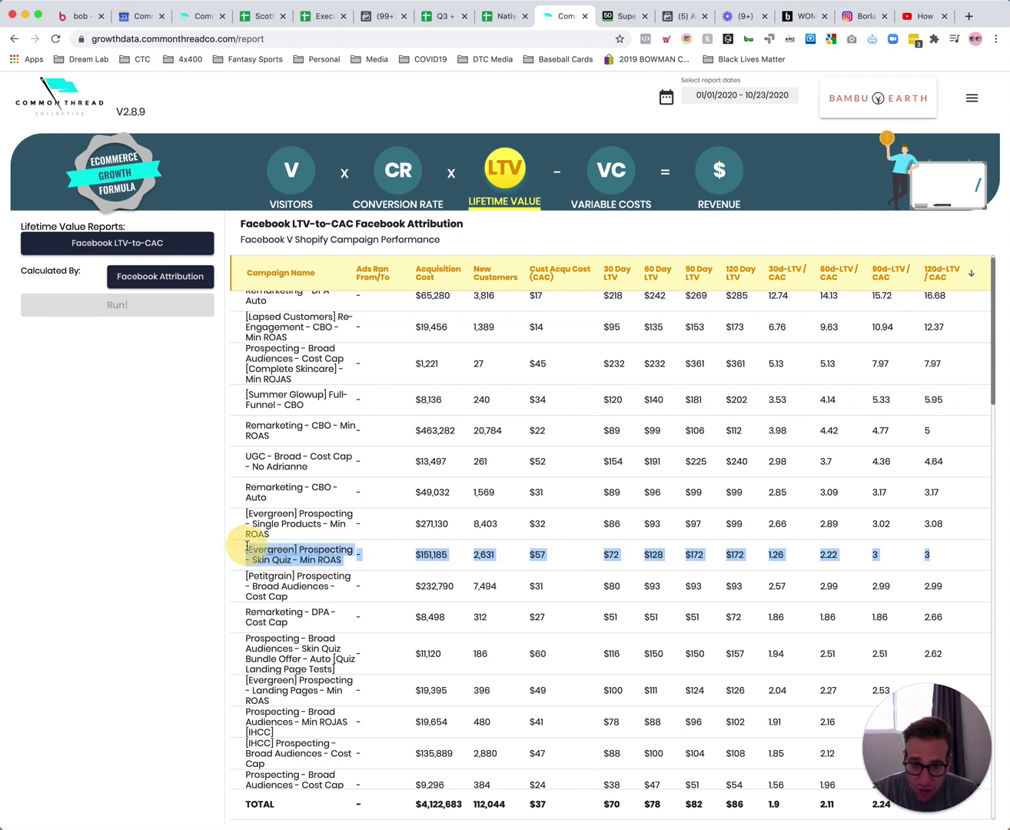
pyautogui.click(847, 569)
pyautogui.click(877, 554)
pyautogui.click(956, 553)
pyautogui.moveTo(946, 560); pyautogui.dragTo(240, 547)
pyautogui.click(304, 553)
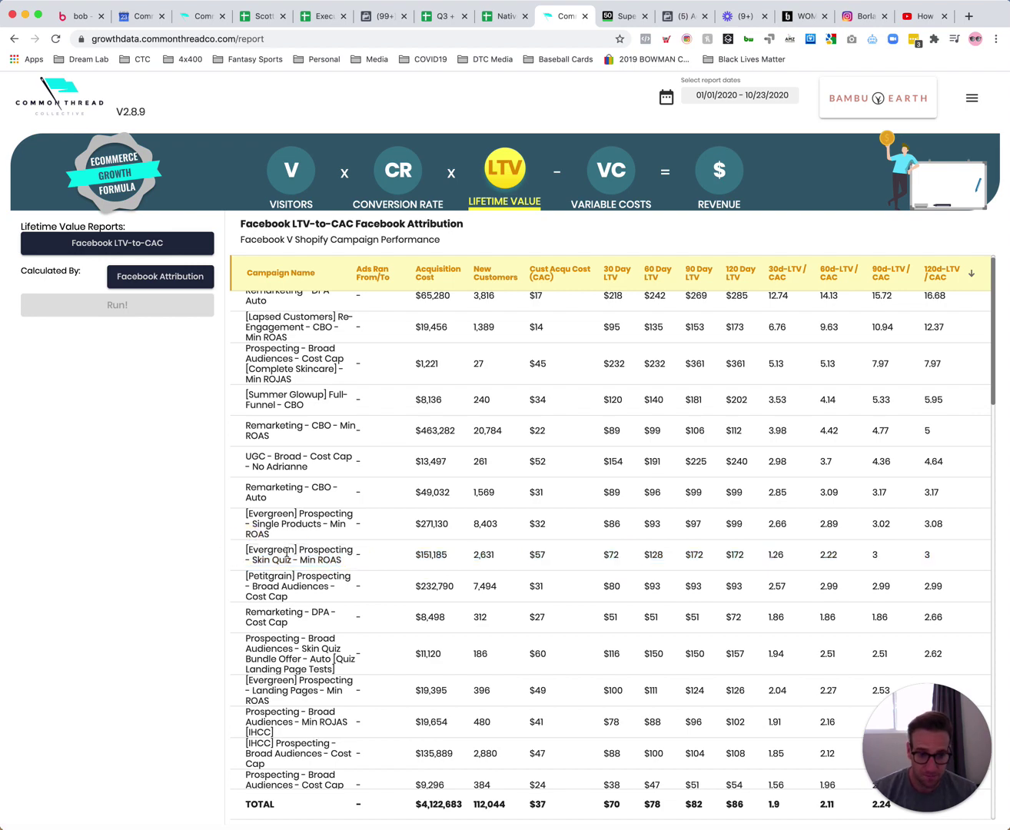
pyautogui.scroll(1, 711, 656)
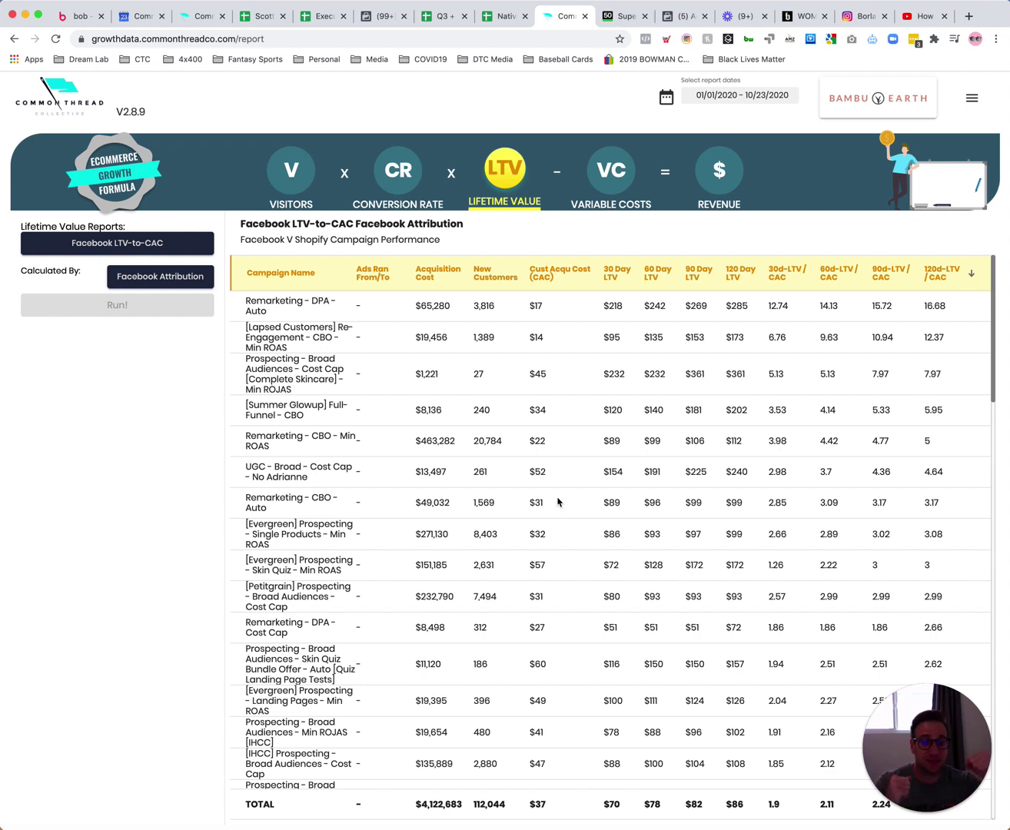
# Step: Run the Conversion Rate dashboard report and scroll down to the page metrics
pyautogui.click(399, 170)
pyautogui.click(149, 708)
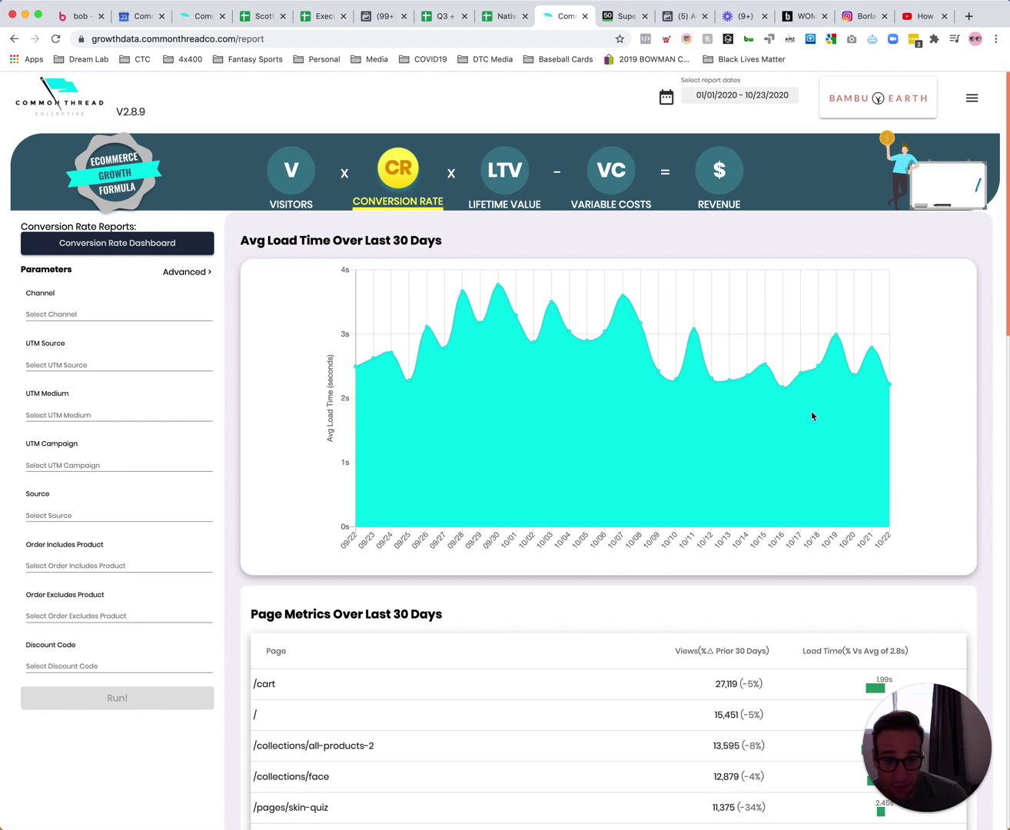
pyautogui.scroll(-5, 804, 410)
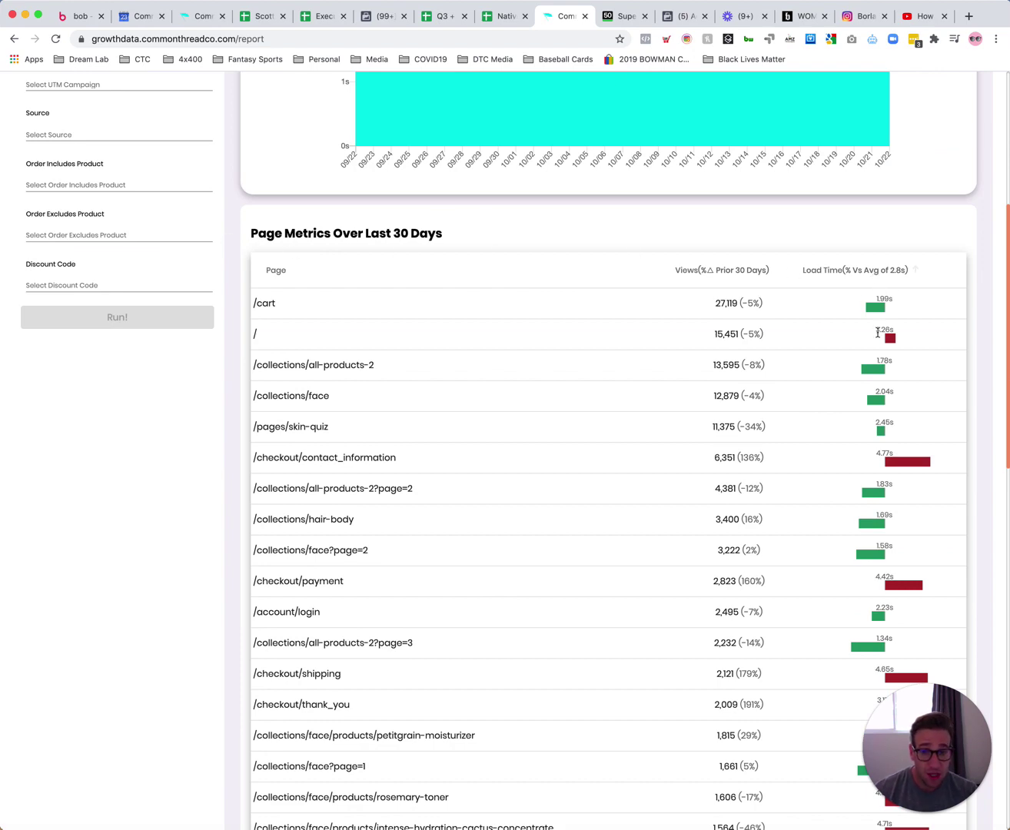
pyautogui.scroll(-5, 876, 514)
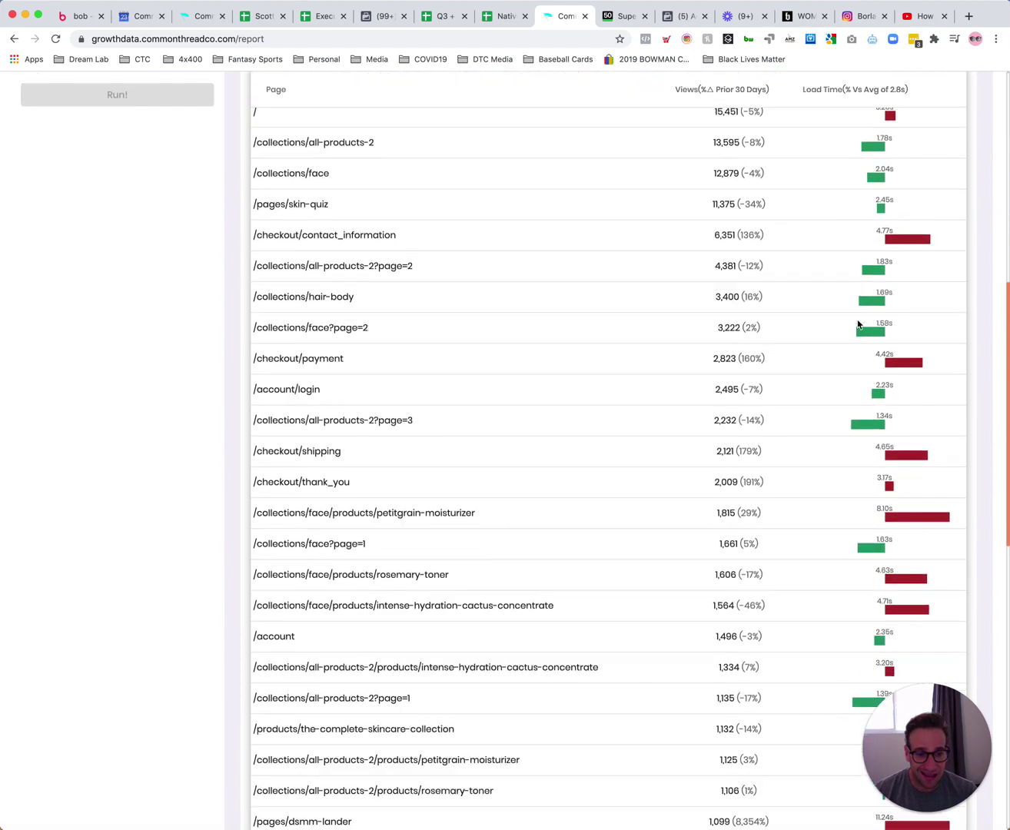
pyautogui.scroll(10, 886, 296)
pyautogui.scroll(-3, 884, 508)
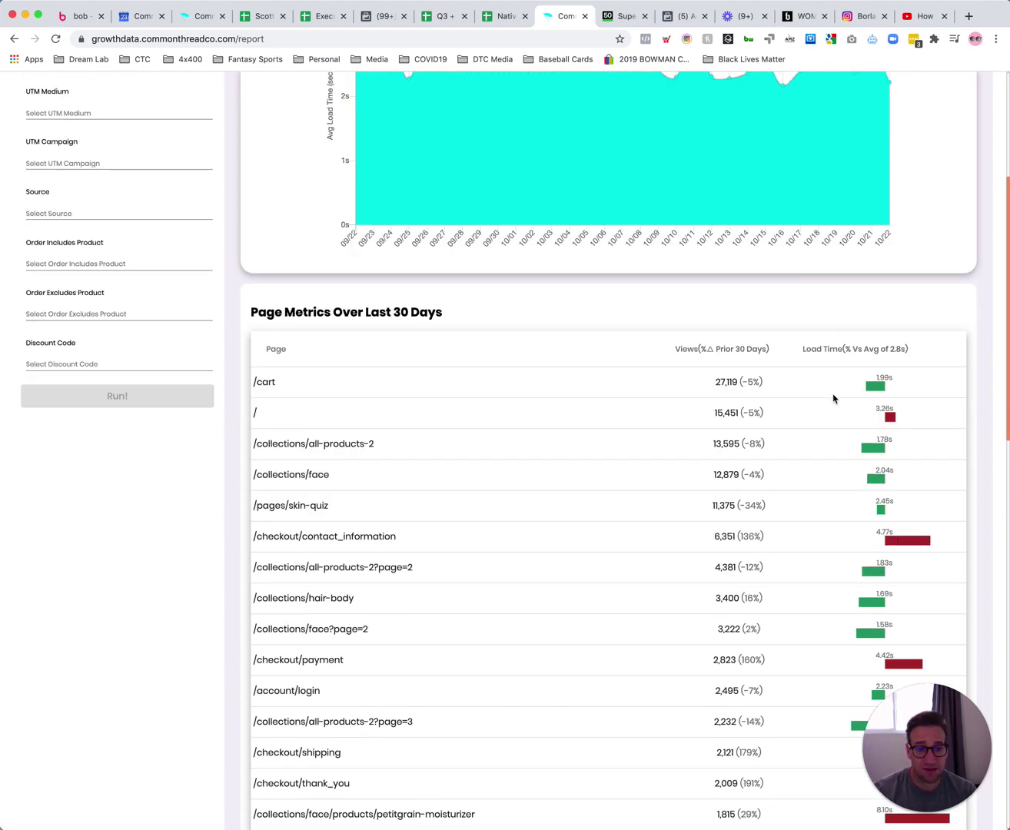
pyautogui.scroll(-7, 833, 398)
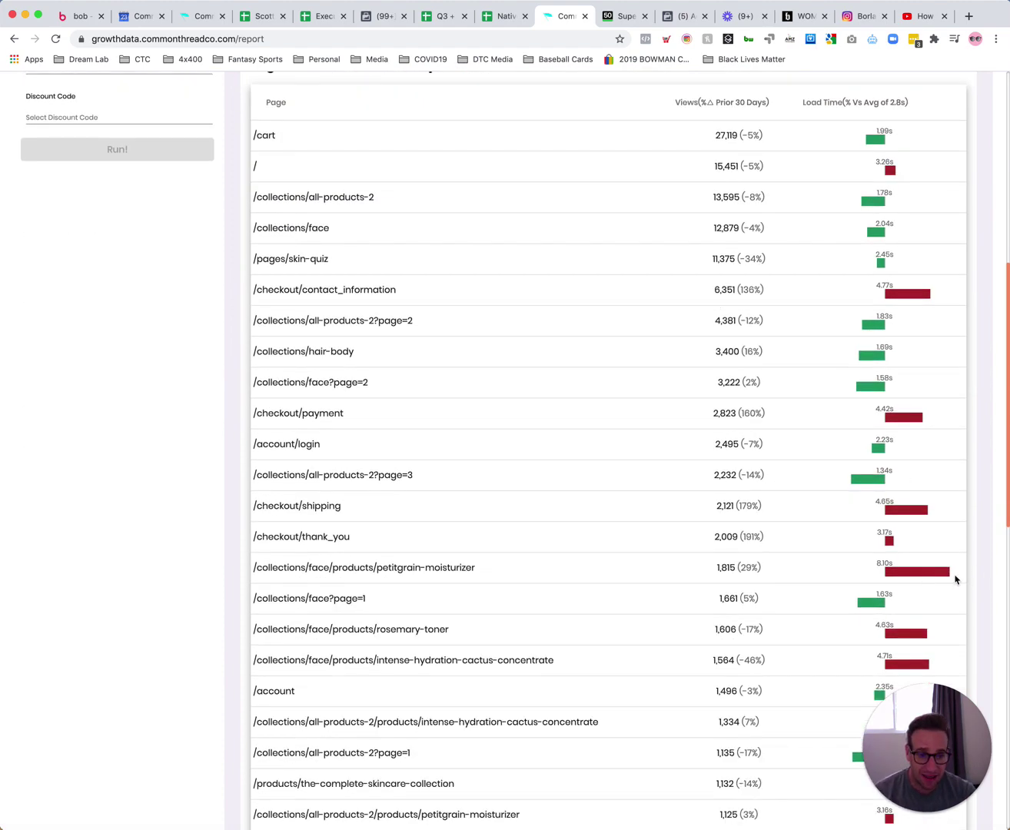
# Step: Flag the /pages/dsmm-lander row instead of petitgrain-moisturizer and select its path text
pyautogui.moveTo(955, 578); pyautogui.dragTo(253, 569)
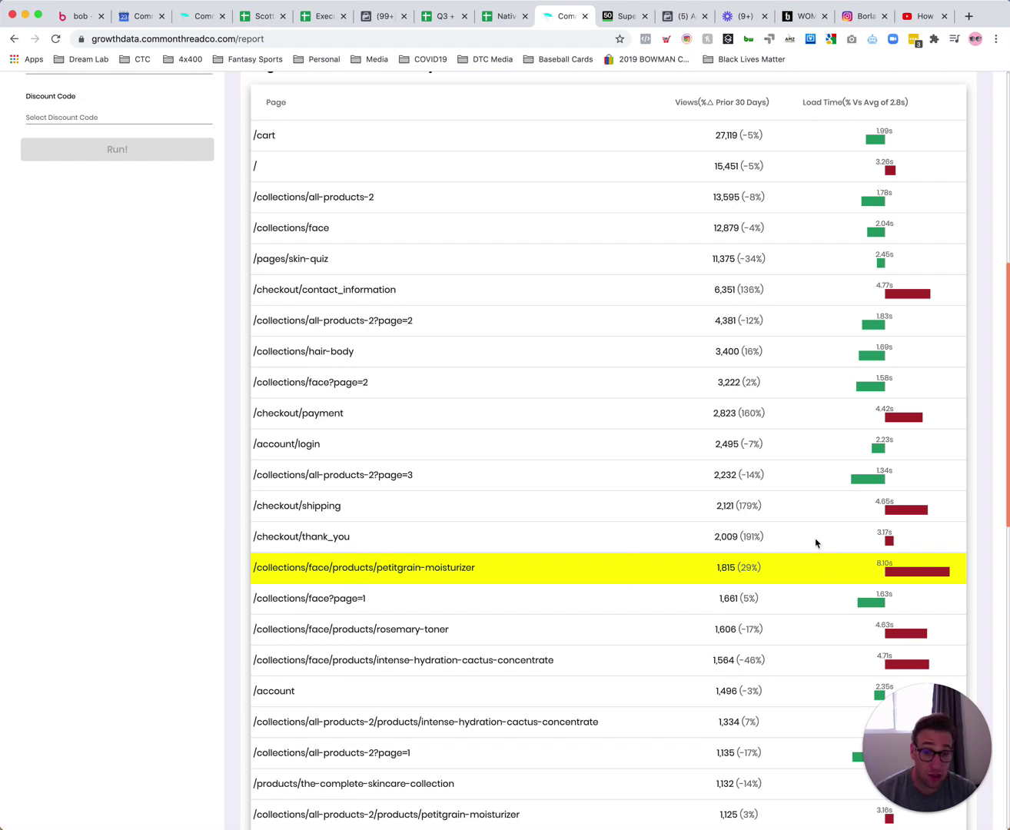
pyautogui.scroll(-1, 819, 544)
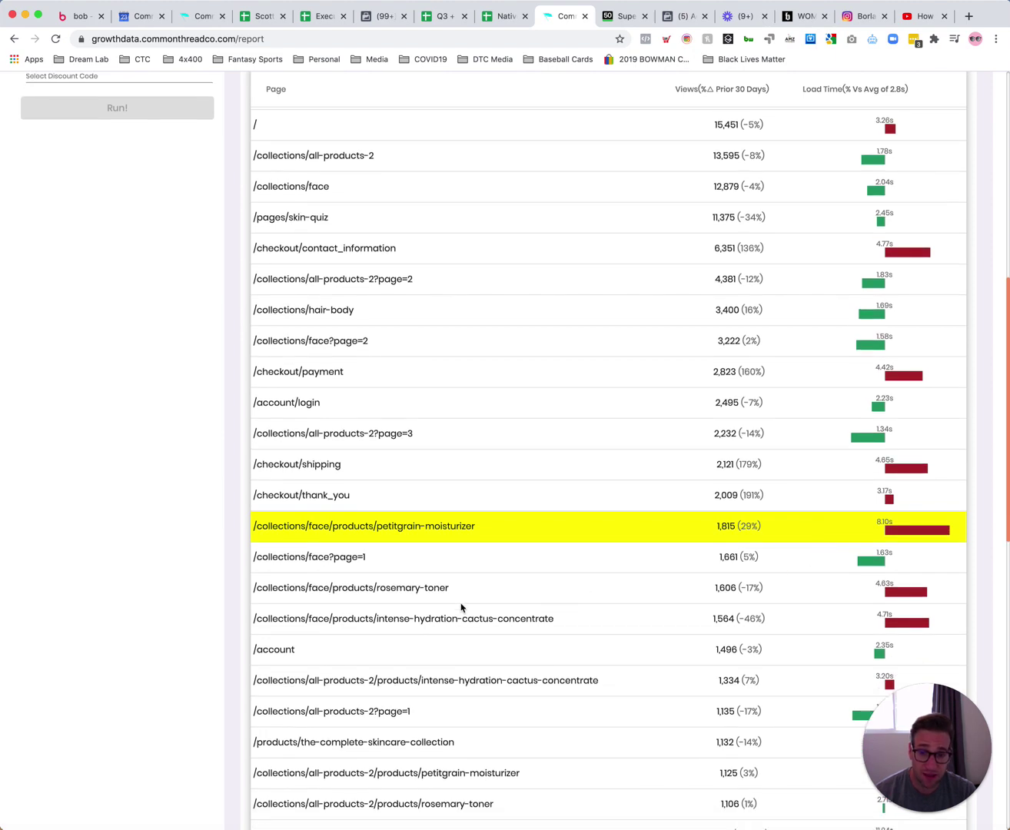
pyautogui.scroll(-5, 605, 592)
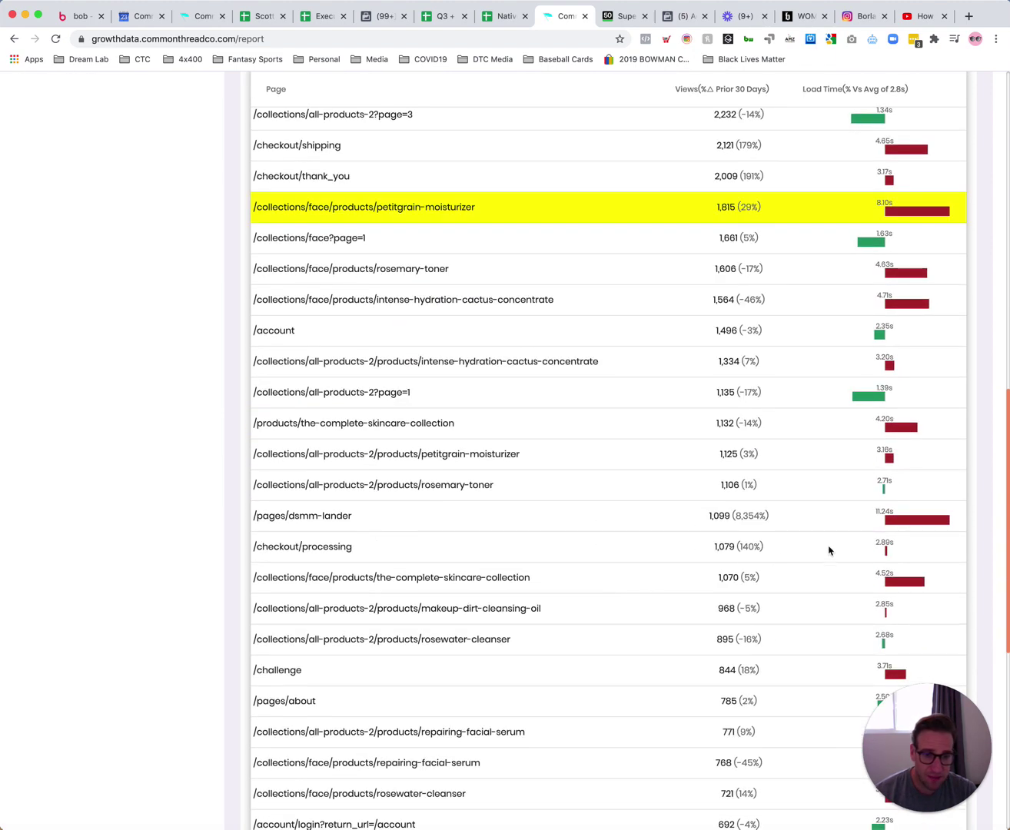
pyautogui.click(953, 527)
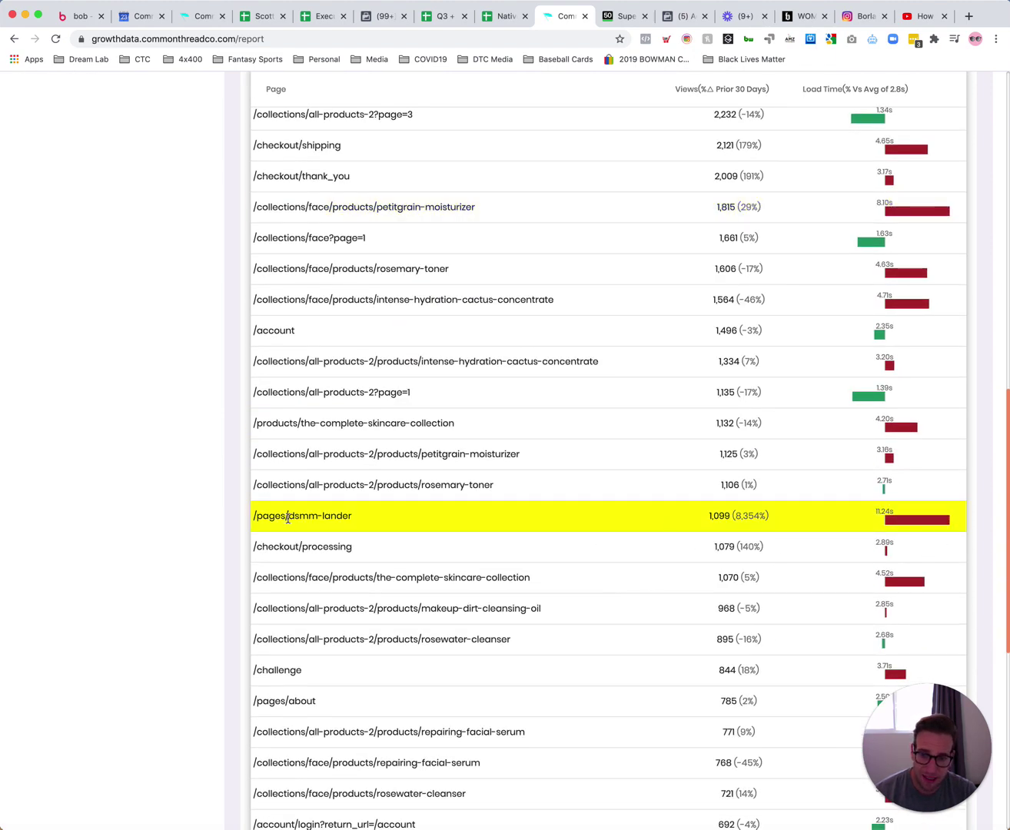
pyautogui.moveTo(255, 516); pyautogui.dragTo(384, 522)
pyautogui.press('super+c')
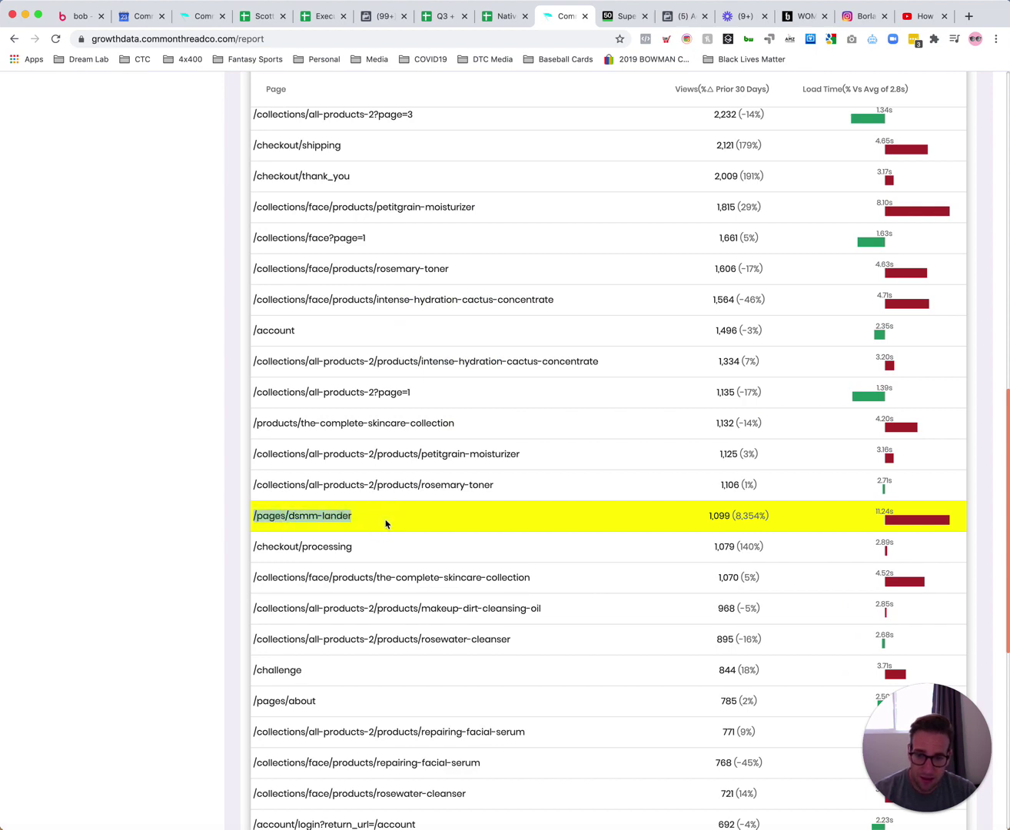
# Step: Load bambuearth.com/pages/dsmm-lander in a new browser tab
pyautogui.click(970, 15)
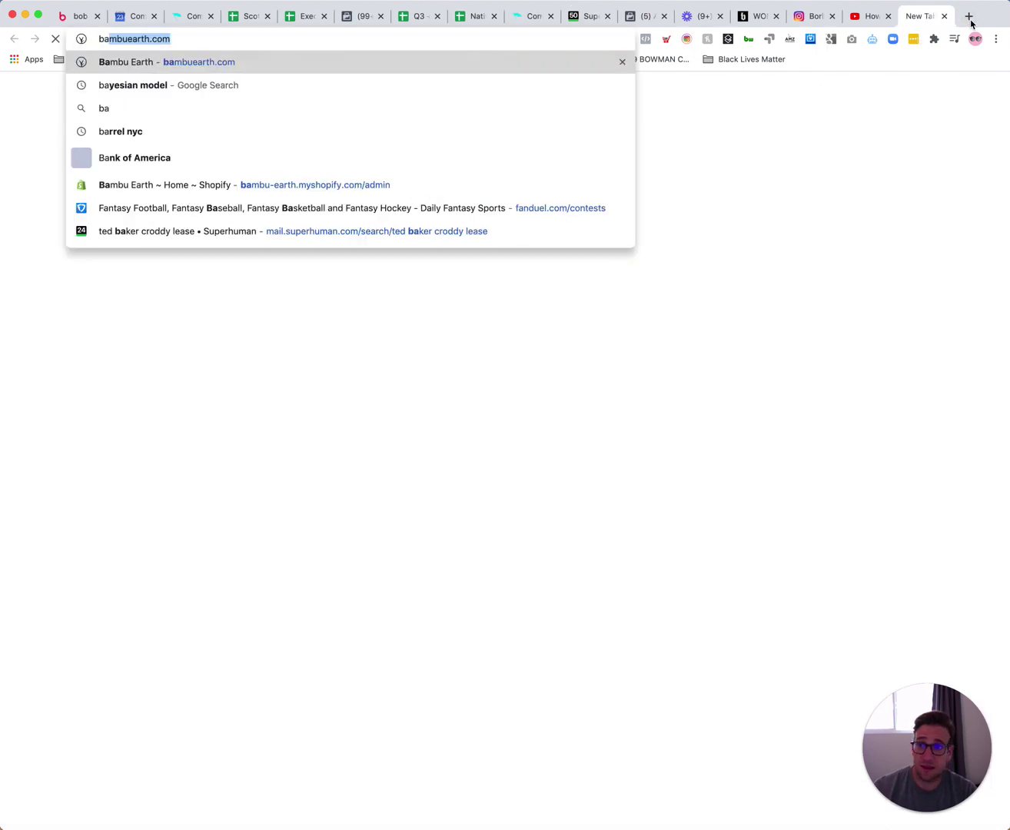
pyautogui.write('bamb')
pyautogui.press('Right')
pyautogui.press('super+v')
pyautogui.press('Return')
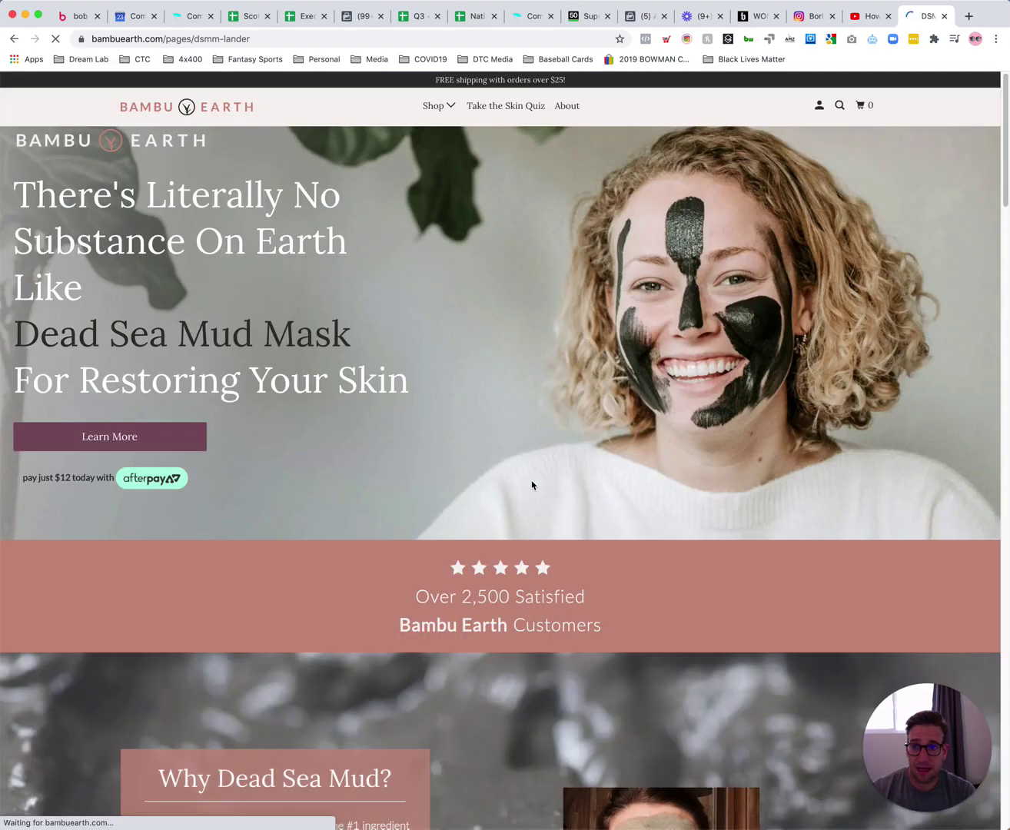
# Step: Dismiss the Skin Quiz popup, look over the Dead Sea Mud page, then return to the report
pyautogui.scroll(-5, 614, 539)
pyautogui.scroll(-6, 506, 528)
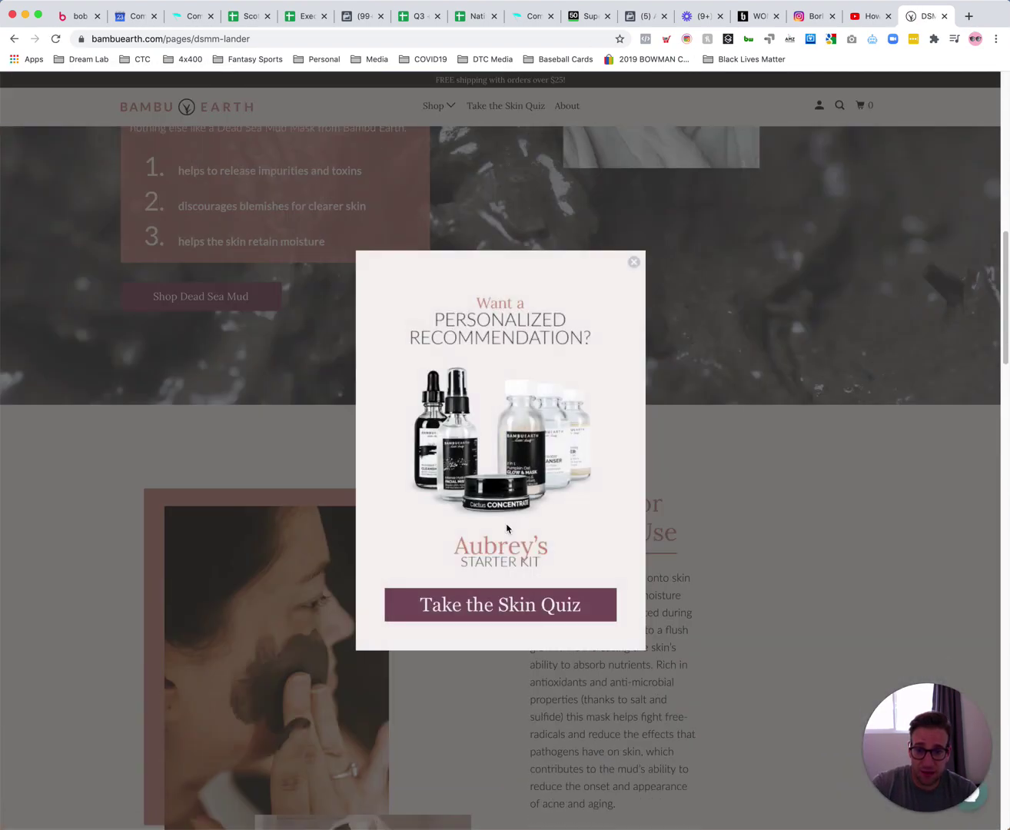
pyautogui.click(634, 262)
pyautogui.scroll(-20, 588, 397)
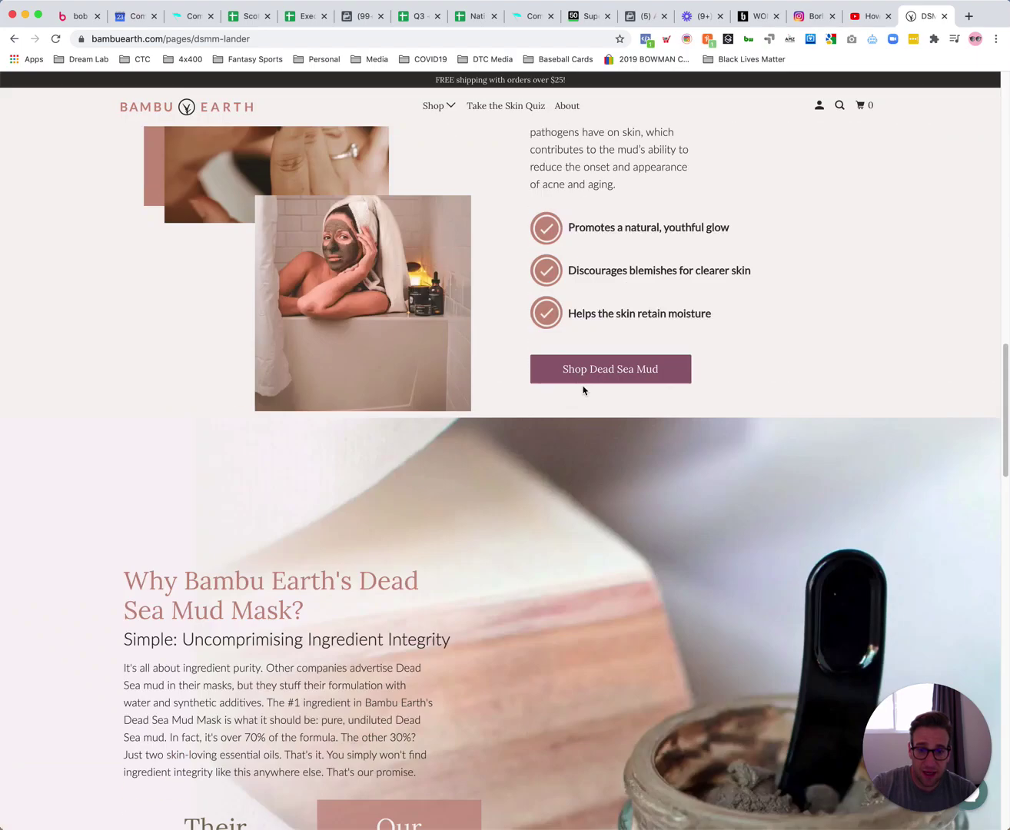
pyautogui.scroll(20, 589, 393)
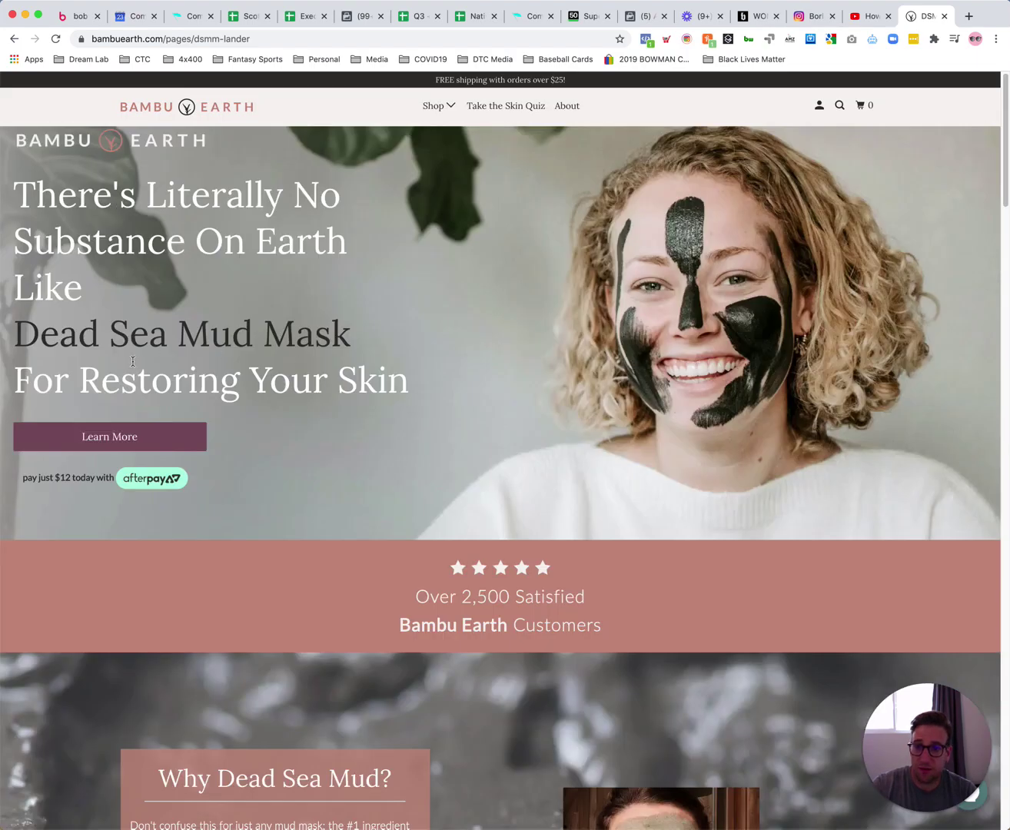
pyautogui.moveTo(74, 330); pyautogui.dragTo(262, 335)
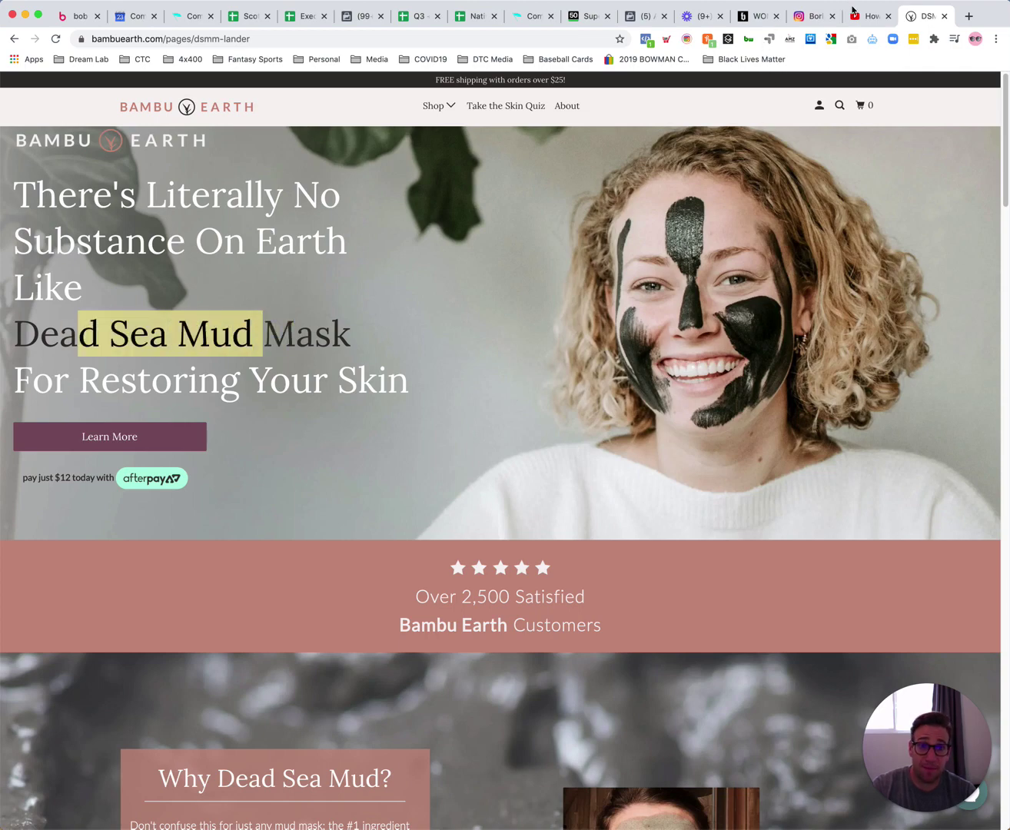
pyautogui.click(531, 16)
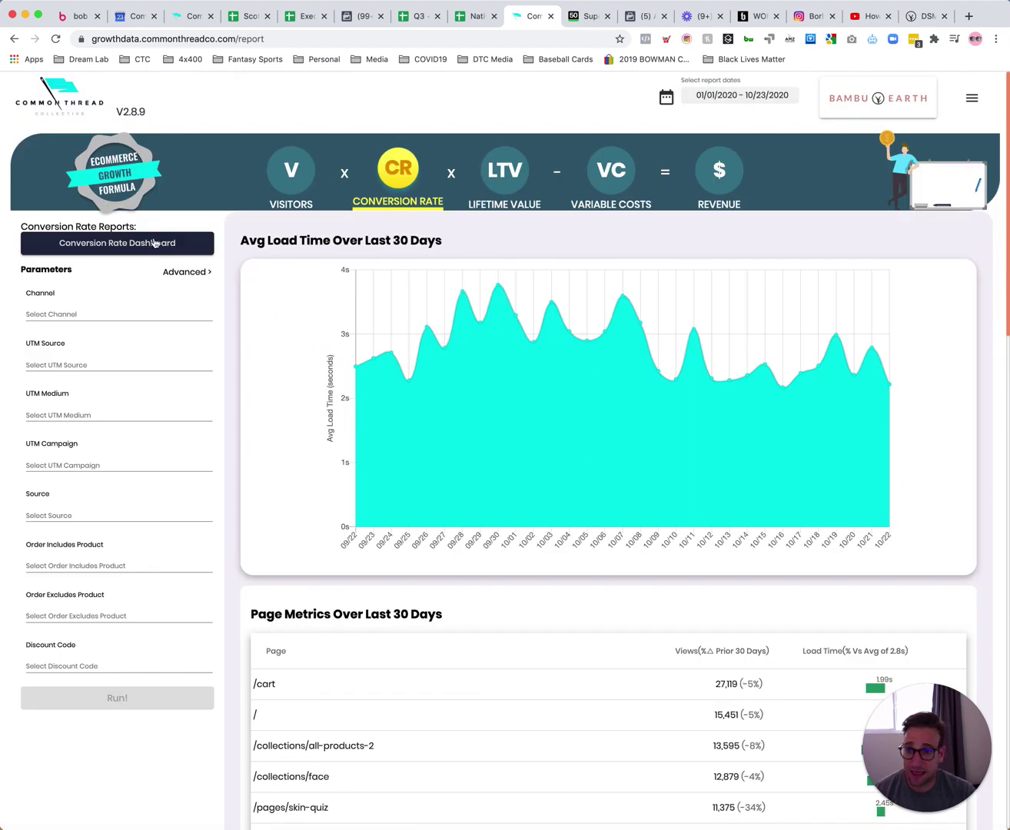
# Step: Run the Top Landing Pages report, then switch to the Visitors dashboard
pyautogui.click(153, 243)
pyautogui.click(119, 343)
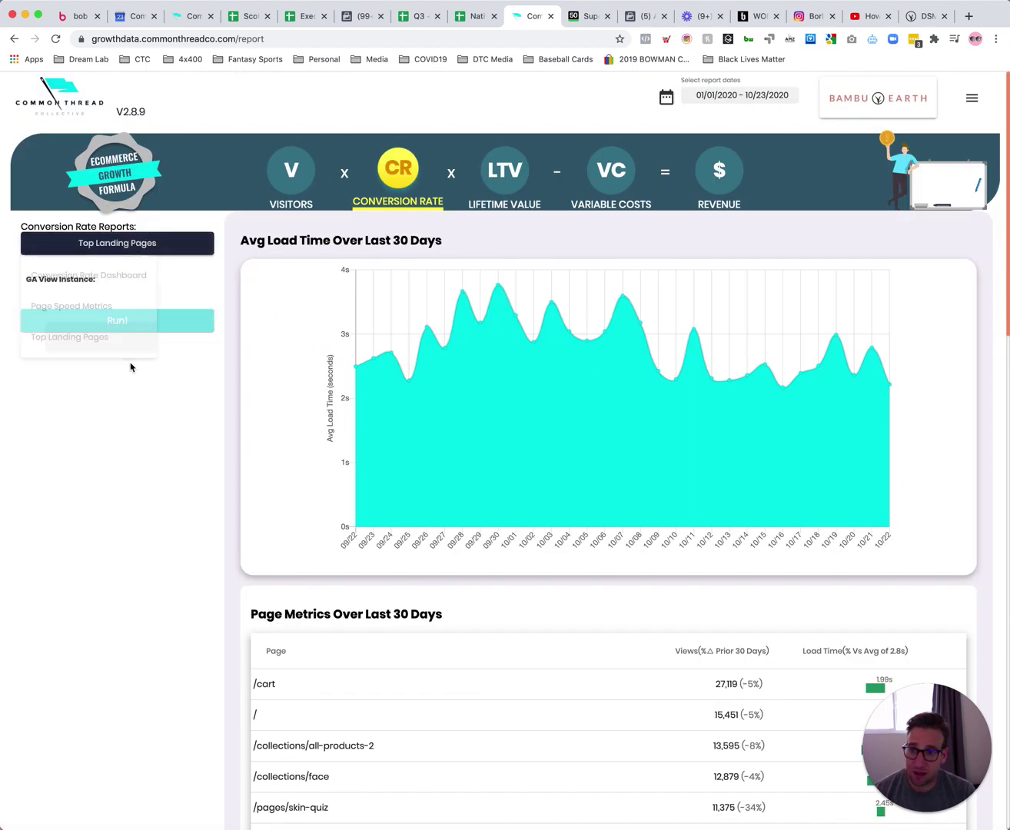
pyautogui.click(127, 329)
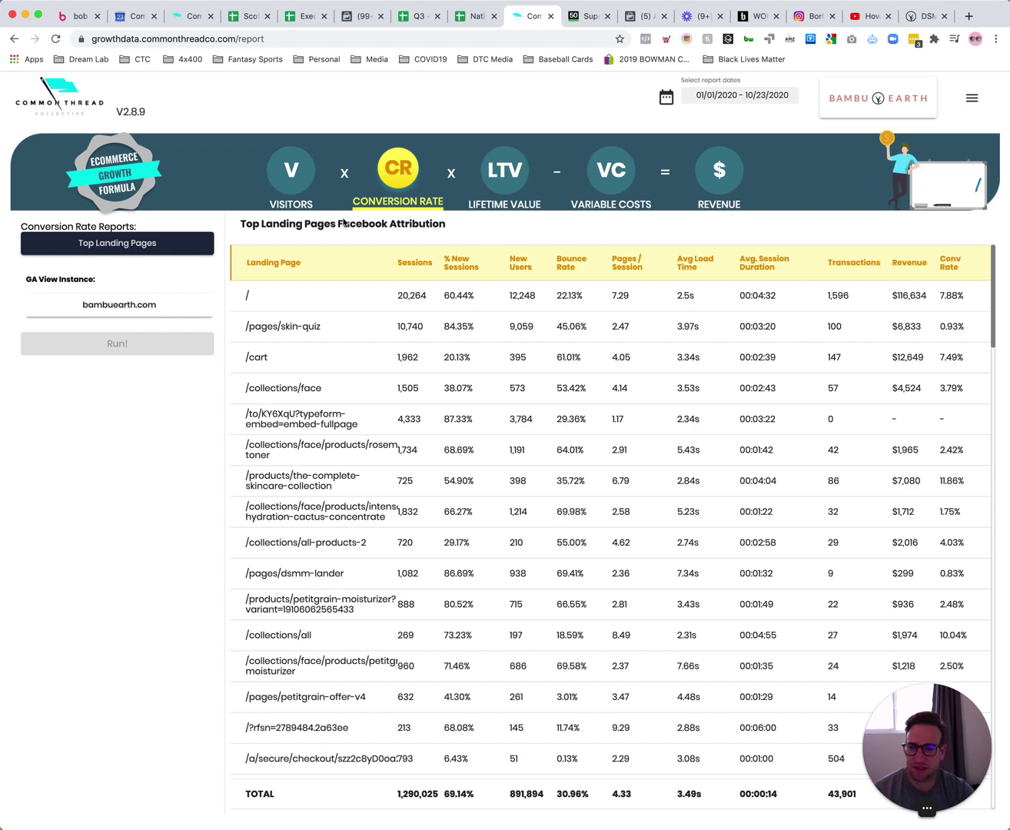
pyautogui.click(315, 180)
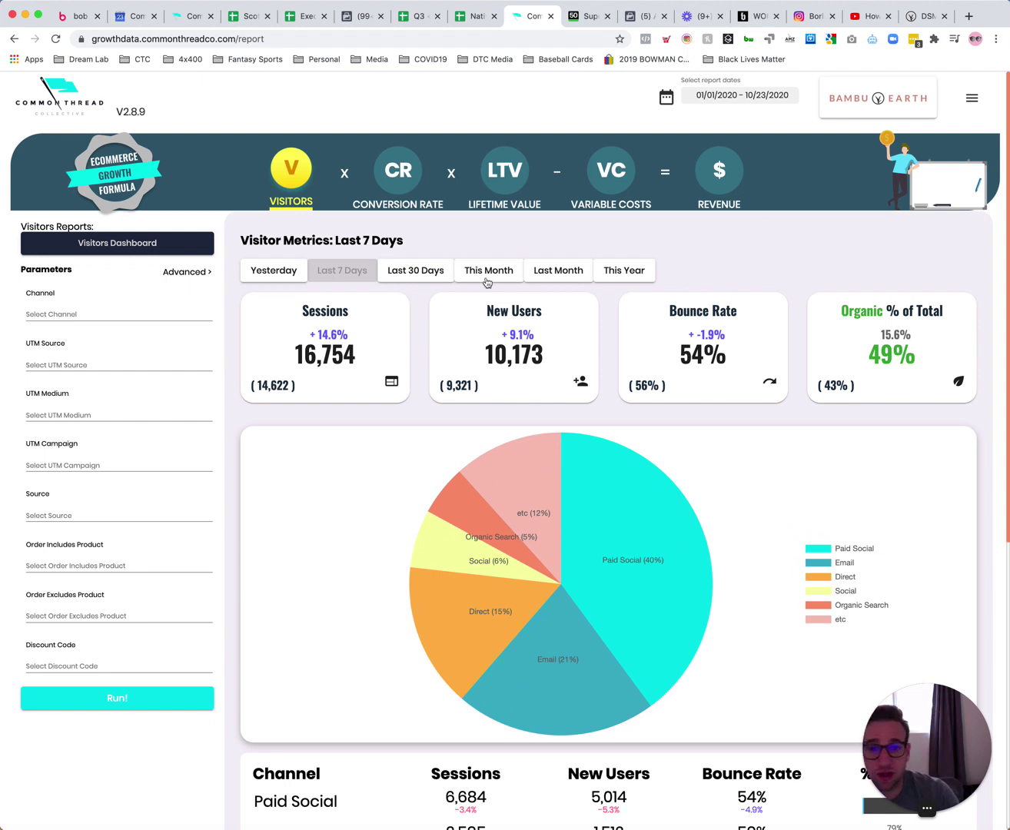
# Step: Show last month's visitor metrics and look over the Organic % of Total figures
pyautogui.click(565, 273)
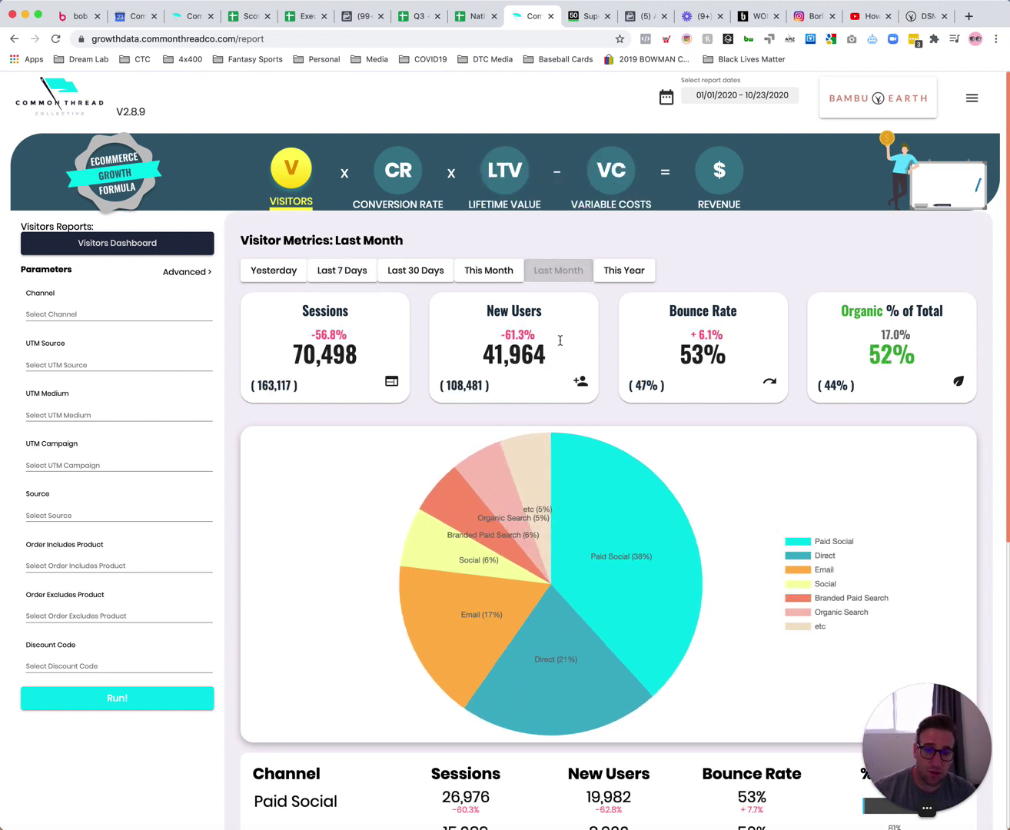
pyautogui.moveTo(840, 304)
pyautogui.mouseDown()
pyautogui.moveTo(888, 321)
pyautogui.moveTo(924, 361)
pyautogui.moveTo(836, 307)
pyautogui.mouseUp()
pyautogui.click(924, 363)
pyautogui.click(839, 310)
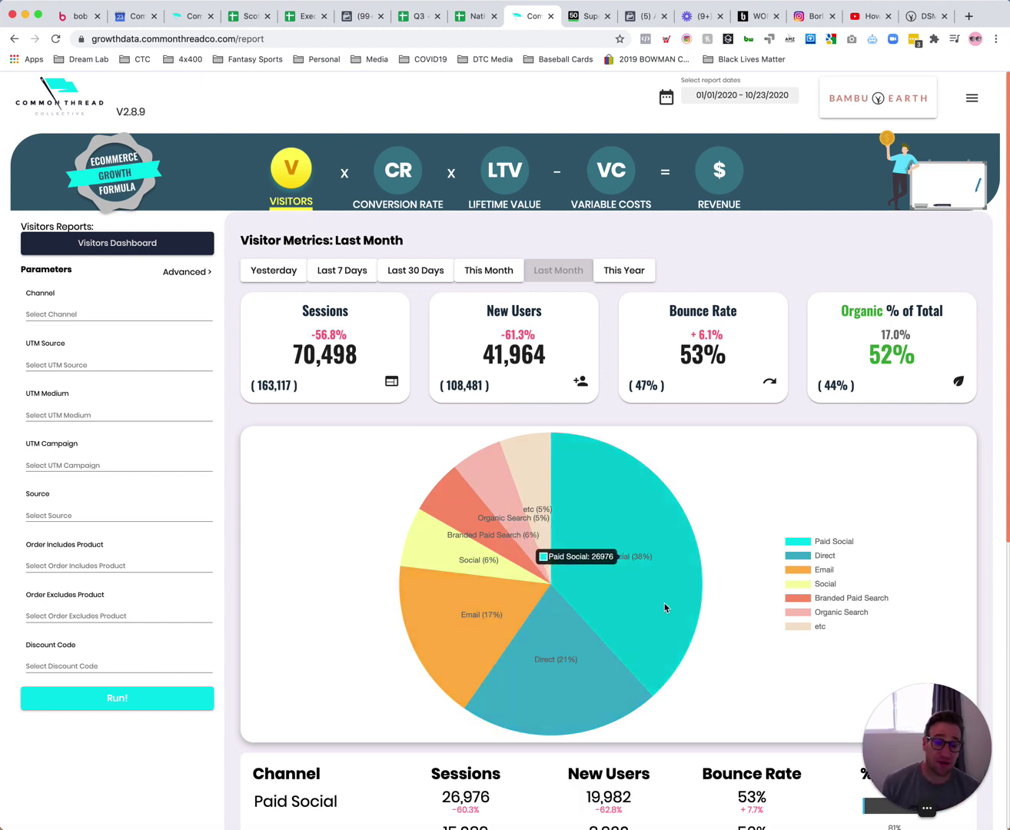
pyautogui.moveTo(838, 314); pyautogui.dragTo(913, 352)
pyautogui.click(924, 357)
# Step: Review the top rows of the channel table, then bring up the Visitors Reports list
pyautogui.scroll(-6, 846, 444)
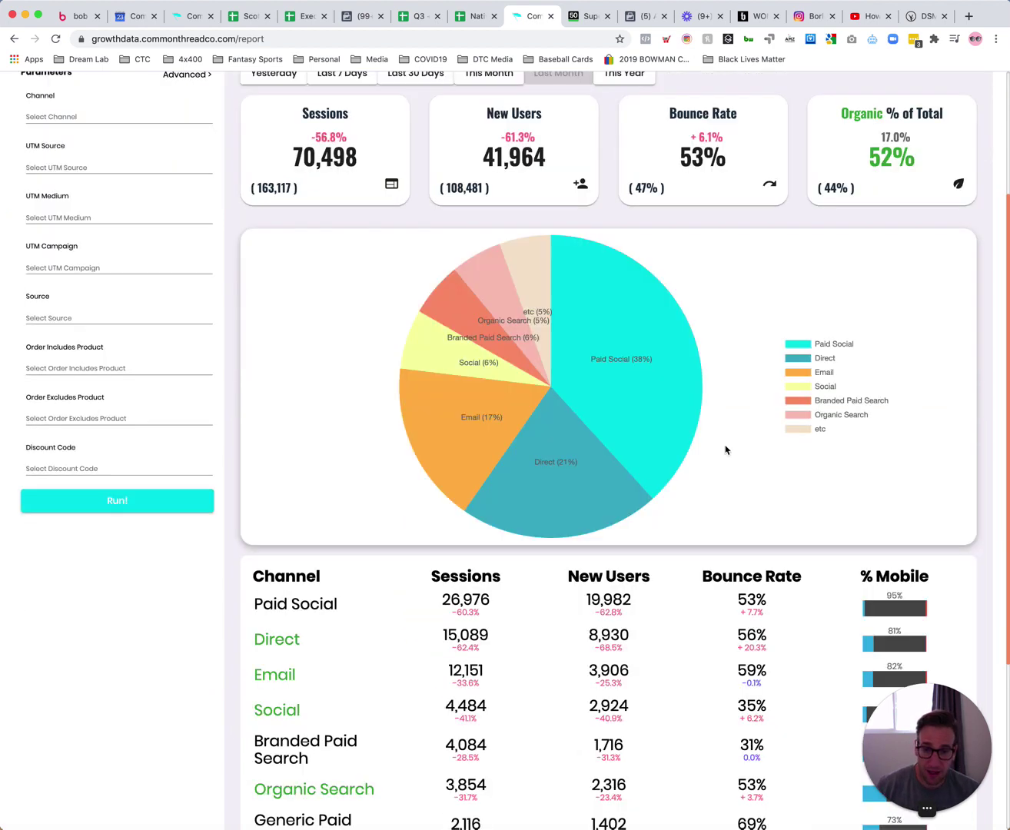
pyautogui.moveTo(253, 367); pyautogui.dragTo(358, 488)
pyautogui.click(473, 394)
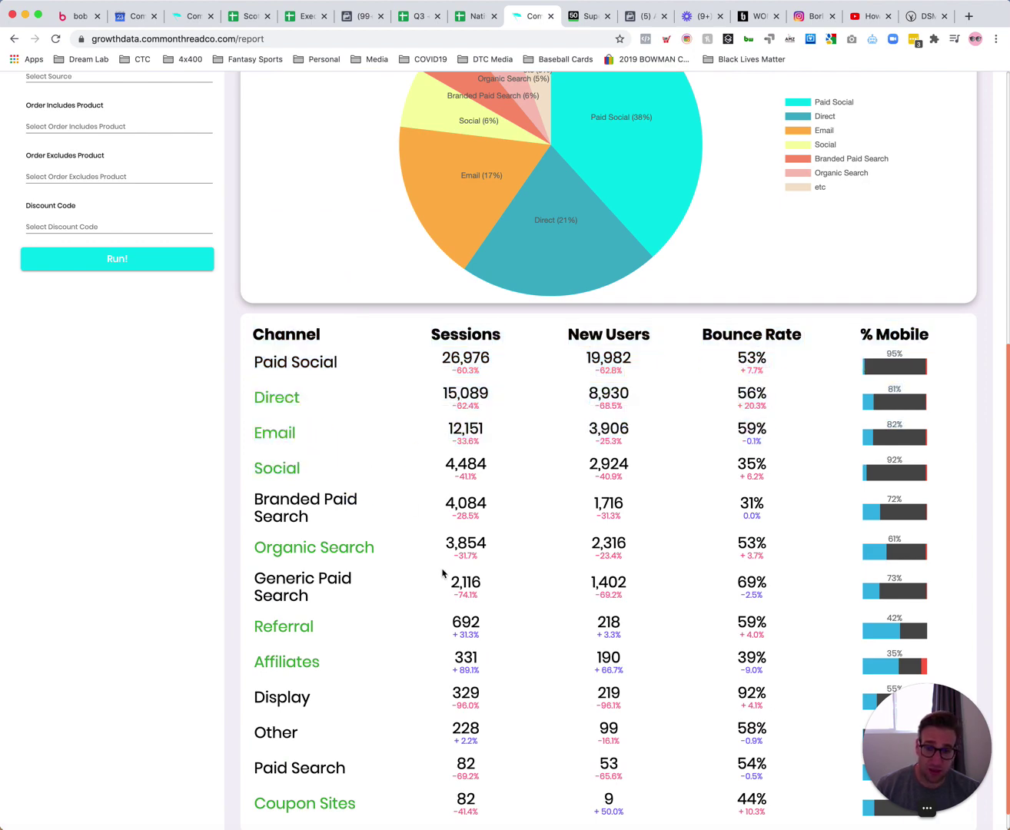
pyautogui.scroll(-1, 498, 575)
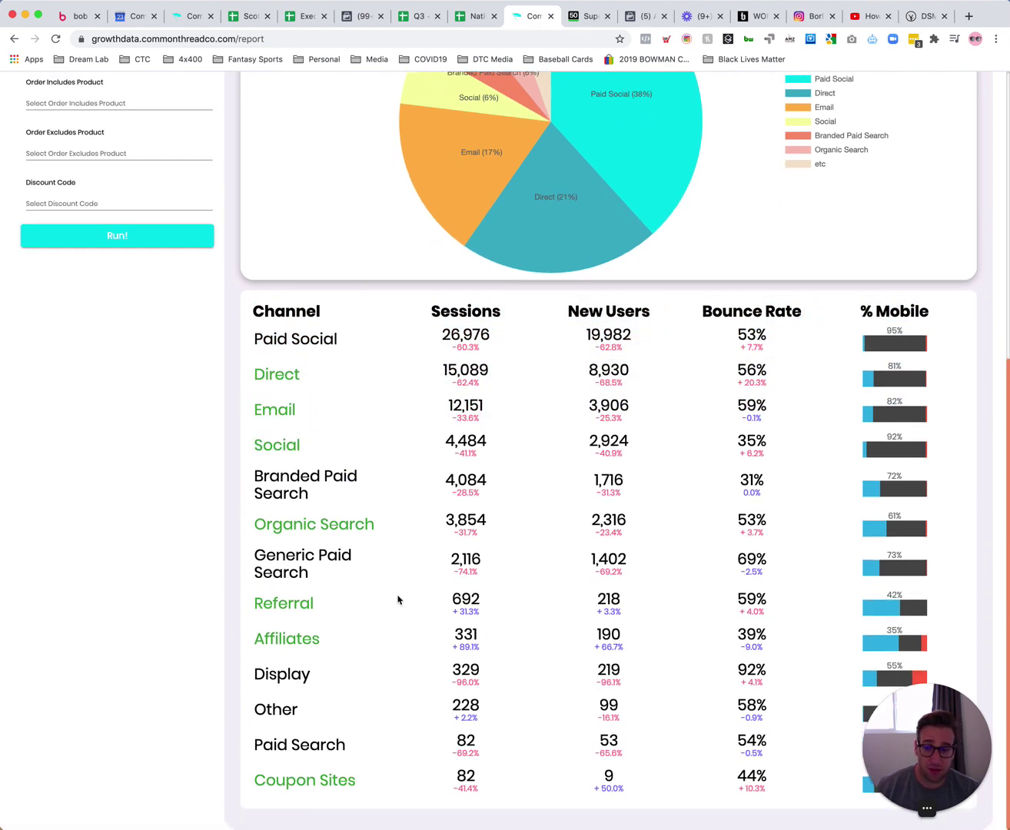
pyautogui.scroll(6, 401, 600)
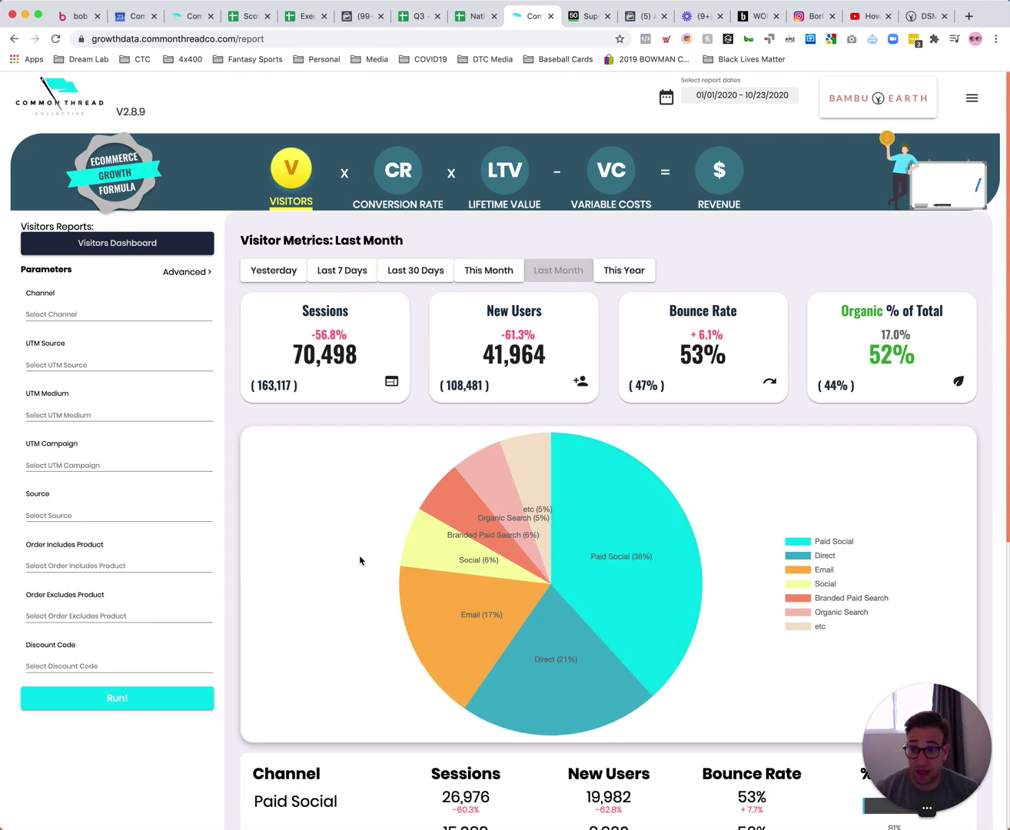
pyautogui.click(145, 243)
# Step: Switch to the Facebook Overview report and run it
pyautogui.click(96, 305)
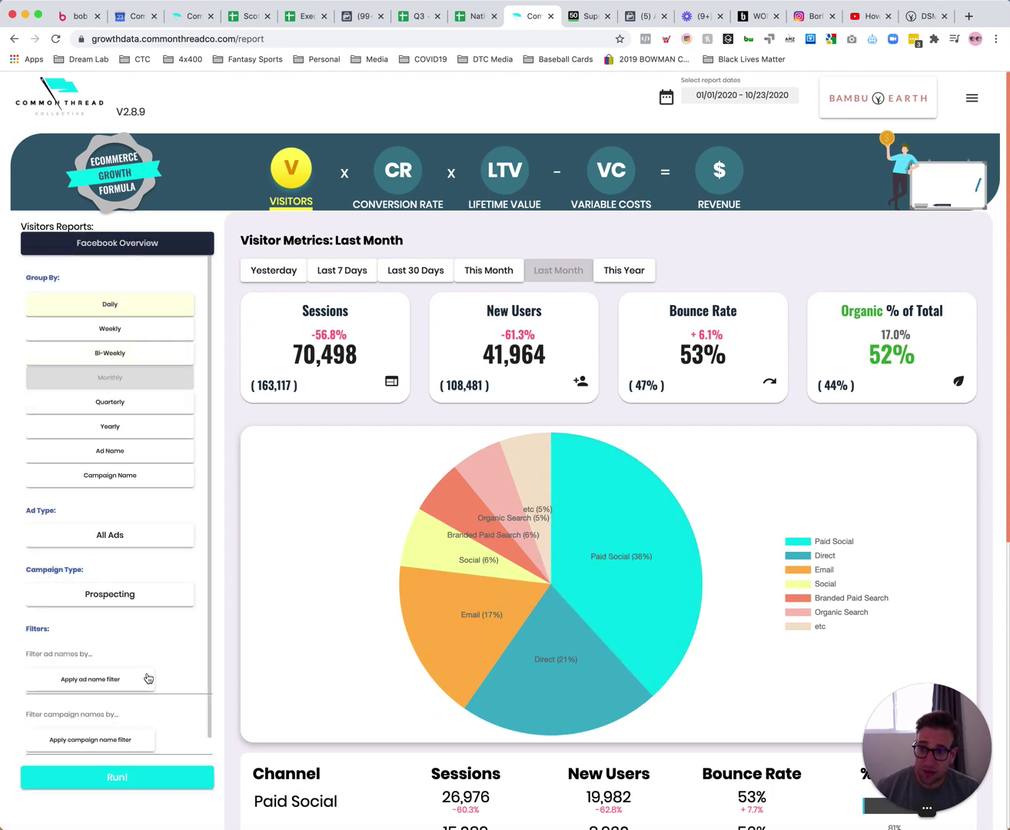
pyautogui.click(154, 776)
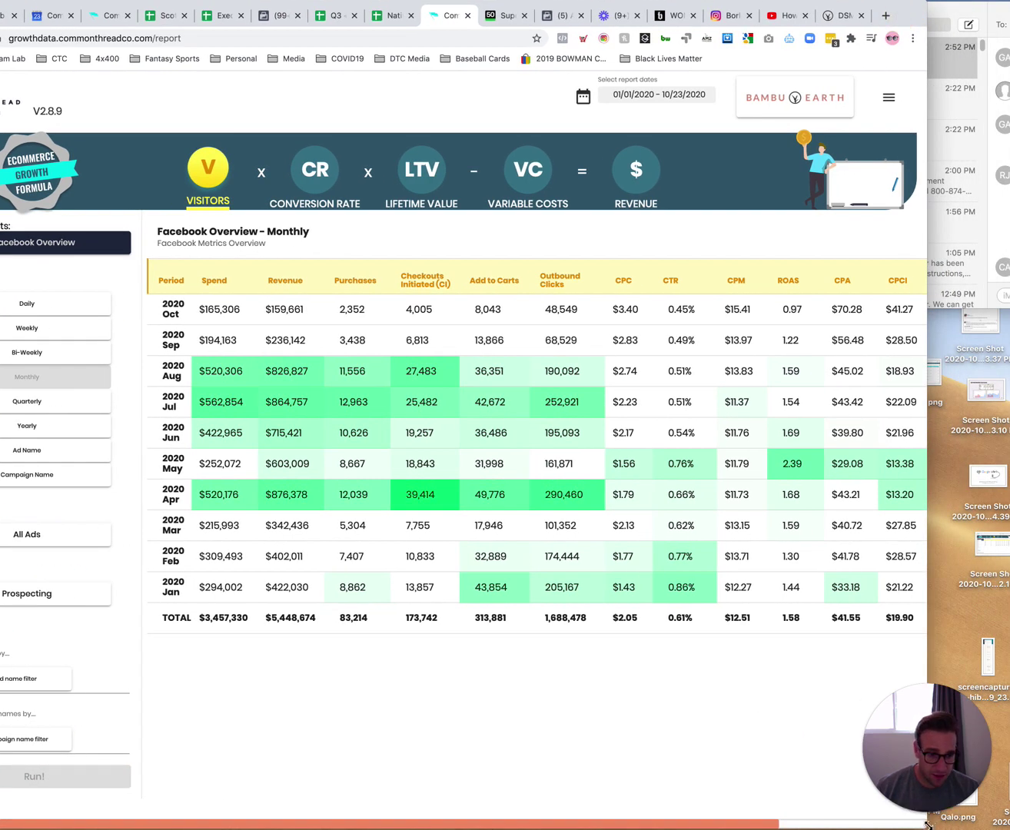
pyautogui.moveTo(929, 824); pyautogui.dragTo(976, 825)
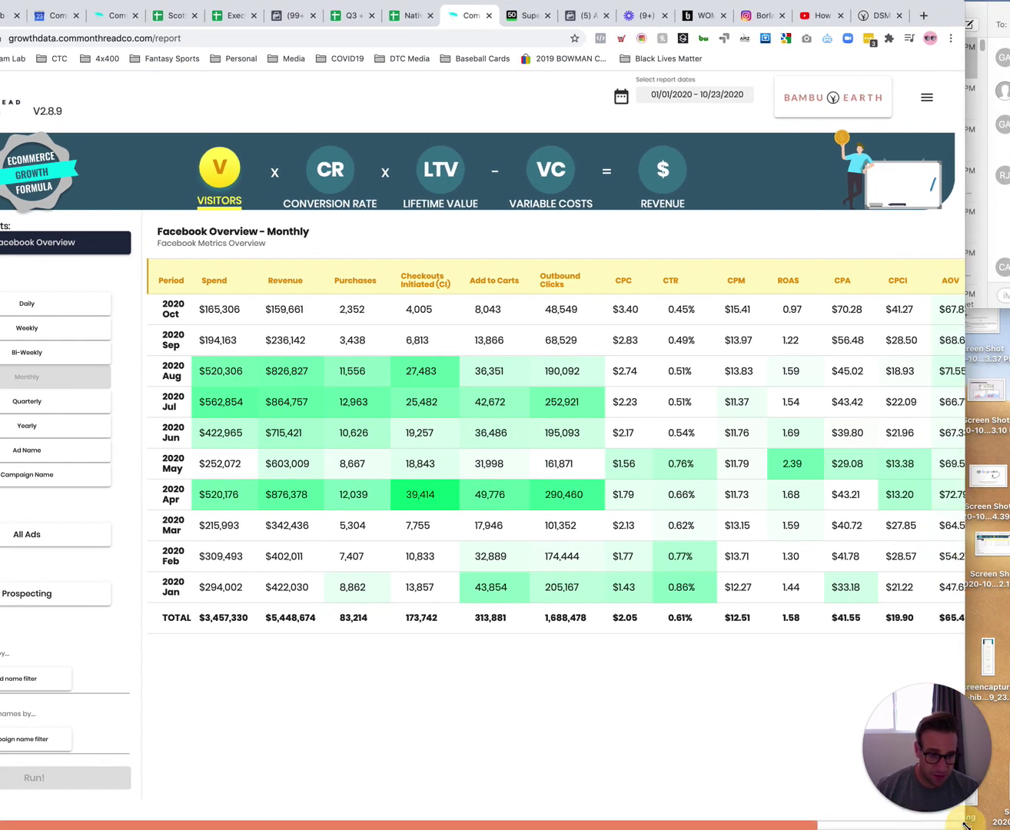
pyautogui.hscroll(3, 866, 826)
pyautogui.hscroll(-2, 867, 826)
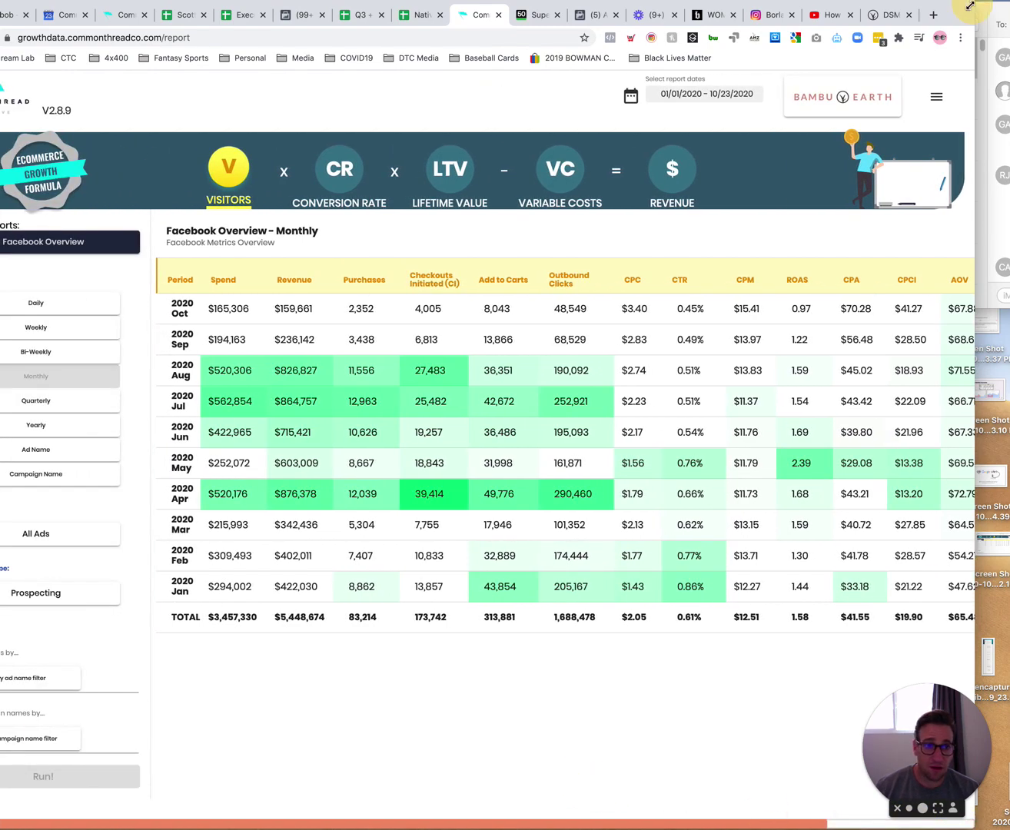
pyautogui.moveTo(961, 8); pyautogui.dragTo(1009, 14)
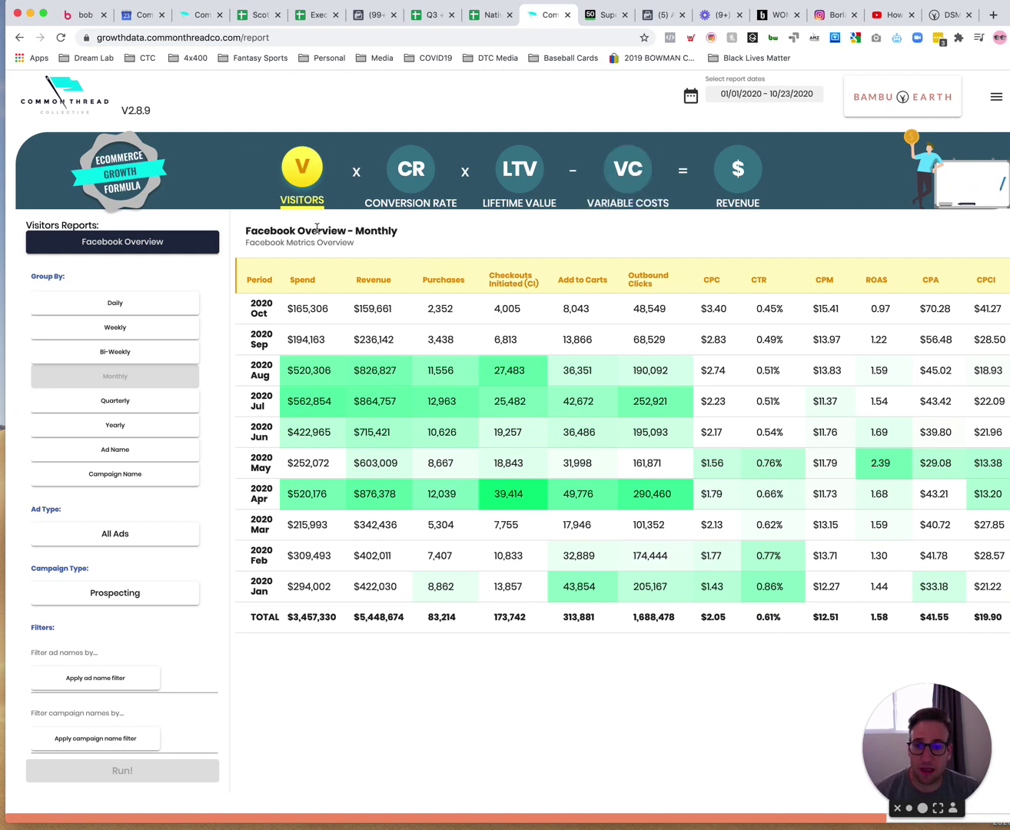
# Step: Group the Facebook Overview Daily and rerun it for the Last 7 Days (10/17–10/23/2020)
pyautogui.click(153, 305)
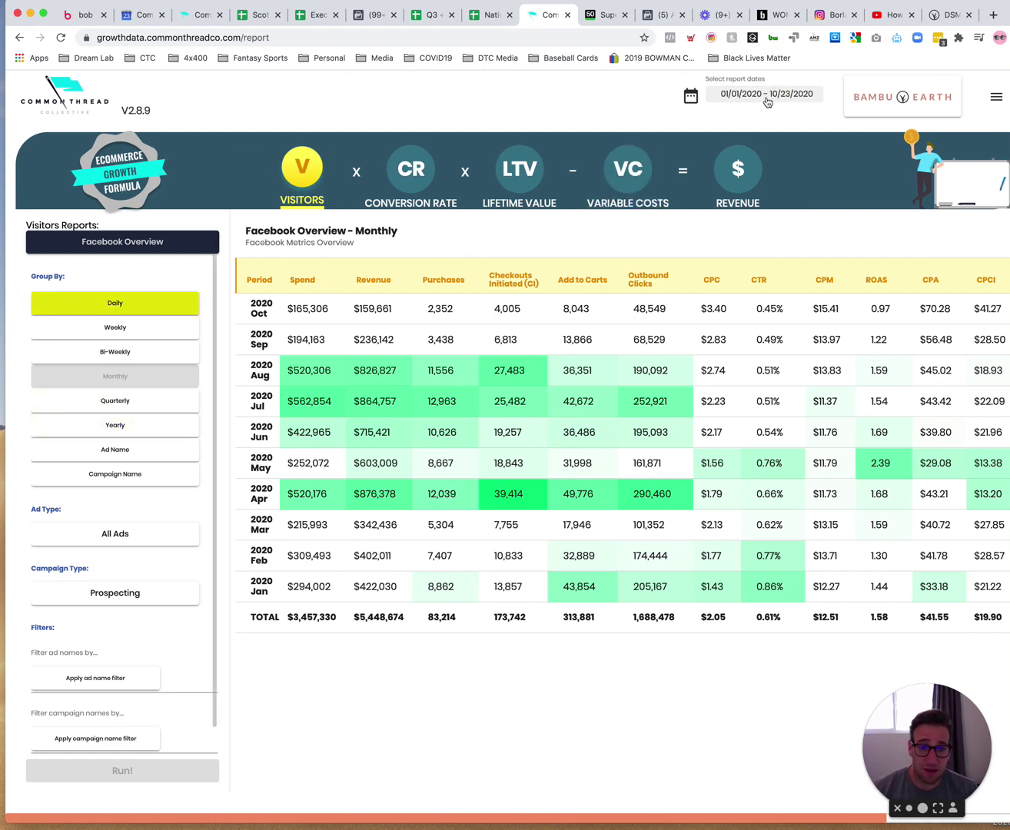
pyautogui.click(147, 780)
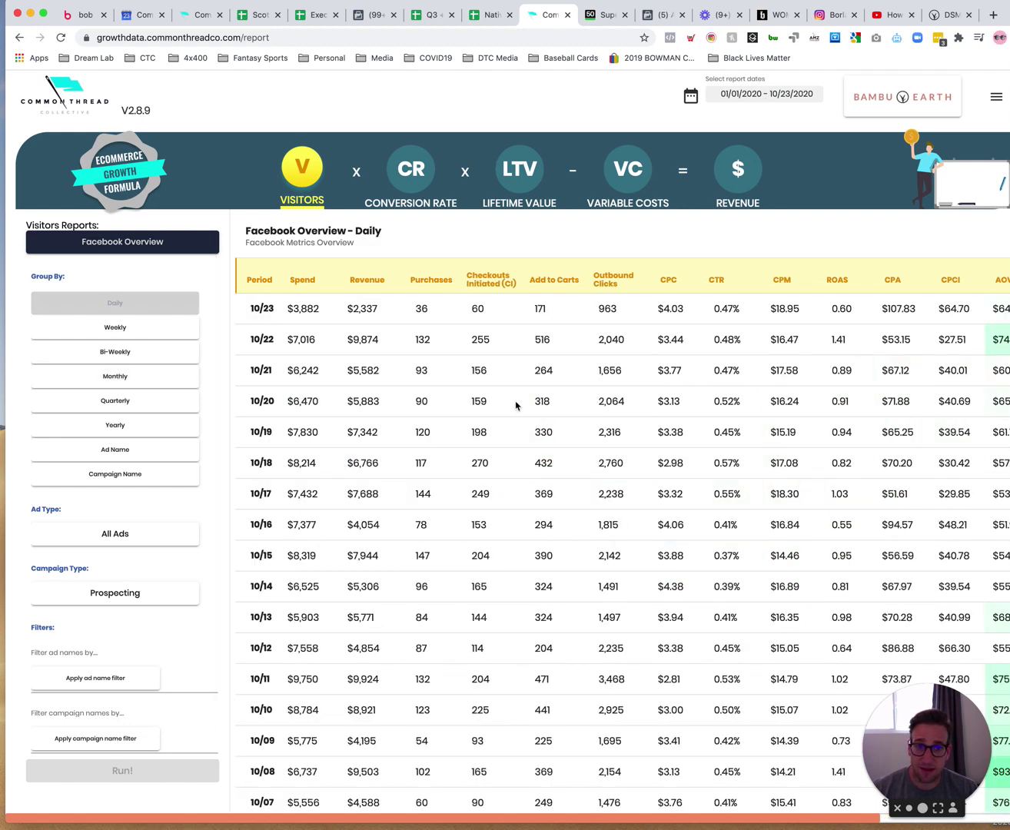
pyautogui.click(788, 96)
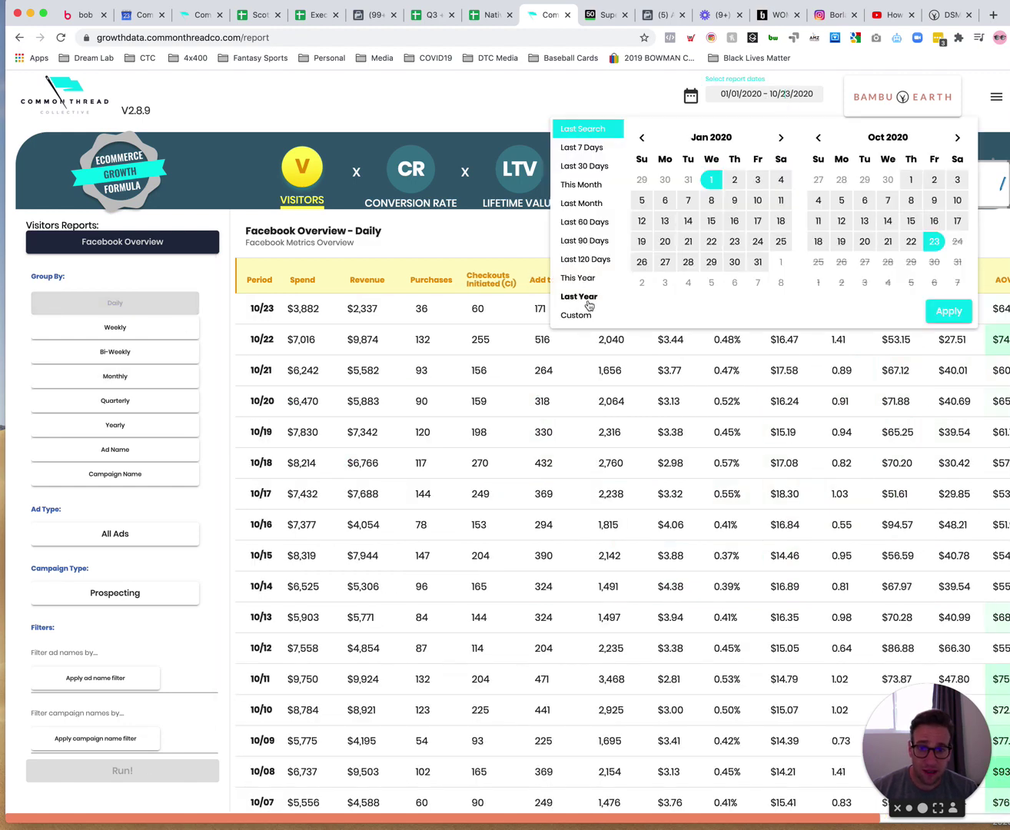
pyautogui.click(596, 148)
pyautogui.click(944, 310)
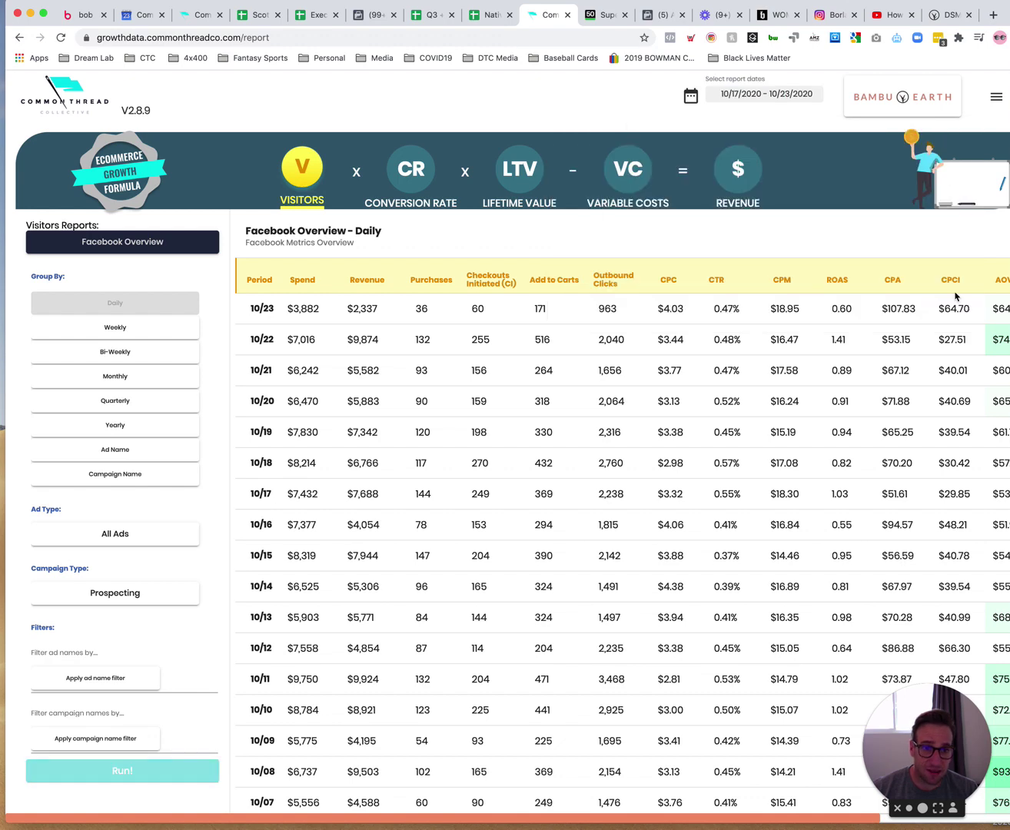
pyautogui.click(169, 782)
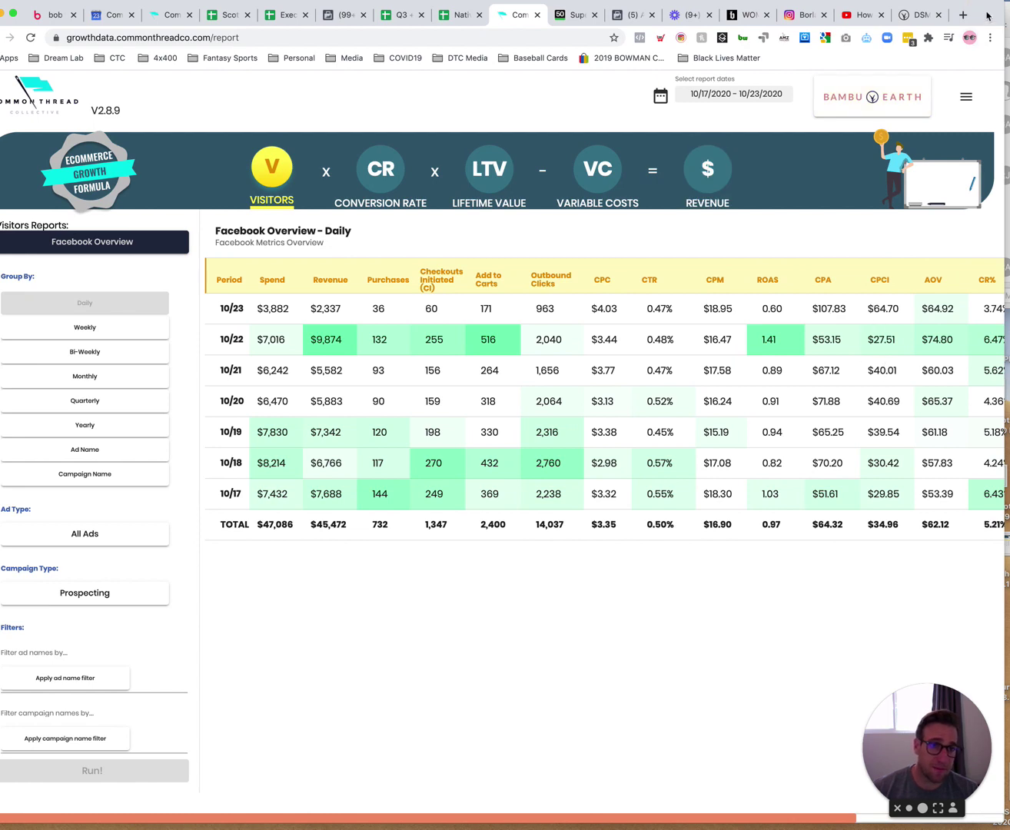
pyautogui.moveTo(370, 815); pyautogui.dragTo(584, 805)
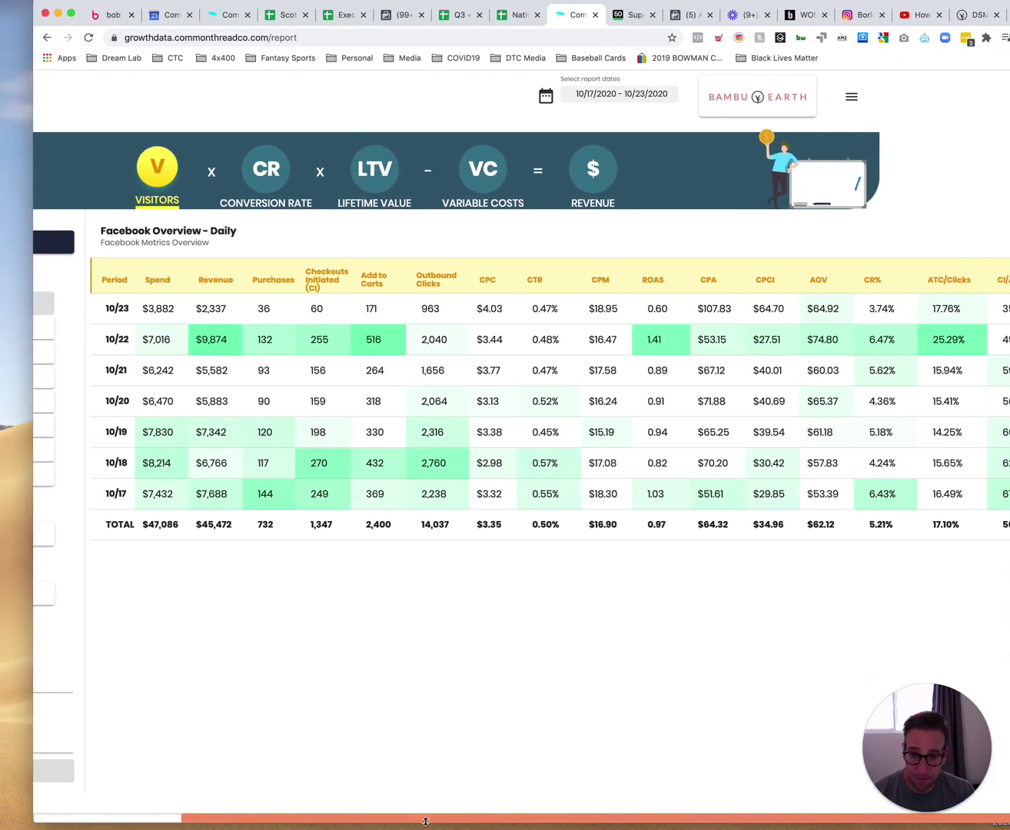
pyautogui.moveTo(425, 821); pyautogui.dragTo(249, 816)
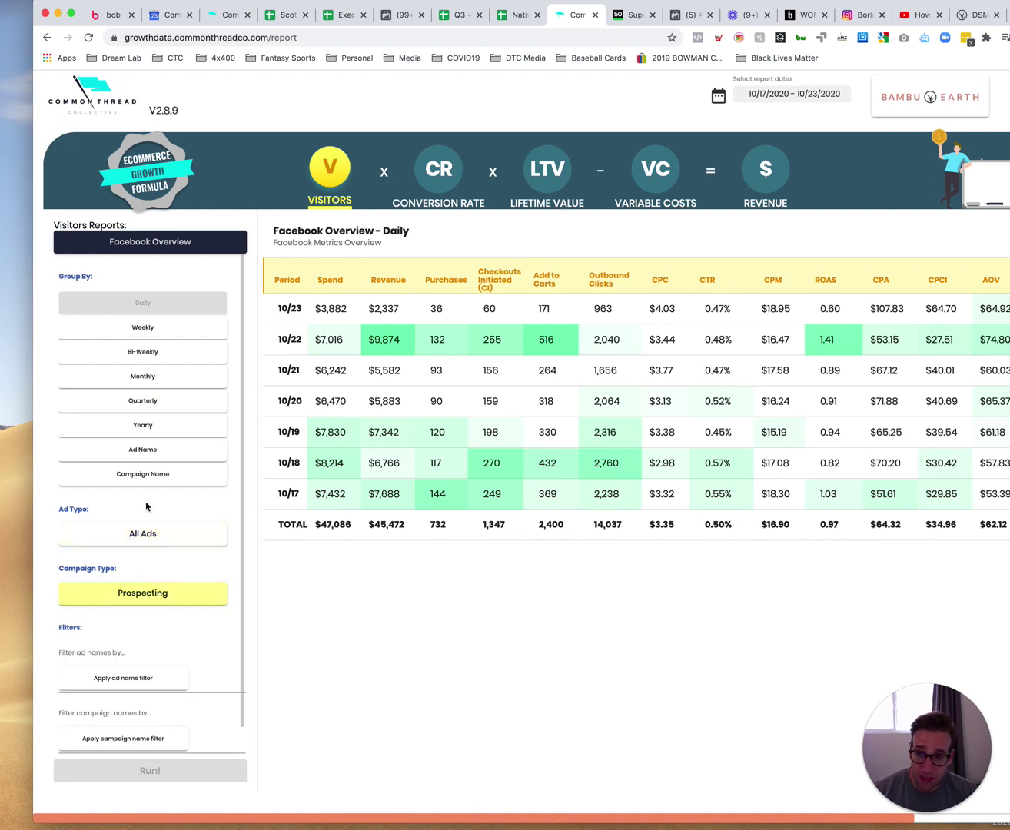
# Step: Break the Facebook Overview down by Campaign Name, filtered to Image Ads and Prospecting campaigns
pyautogui.click(158, 475)
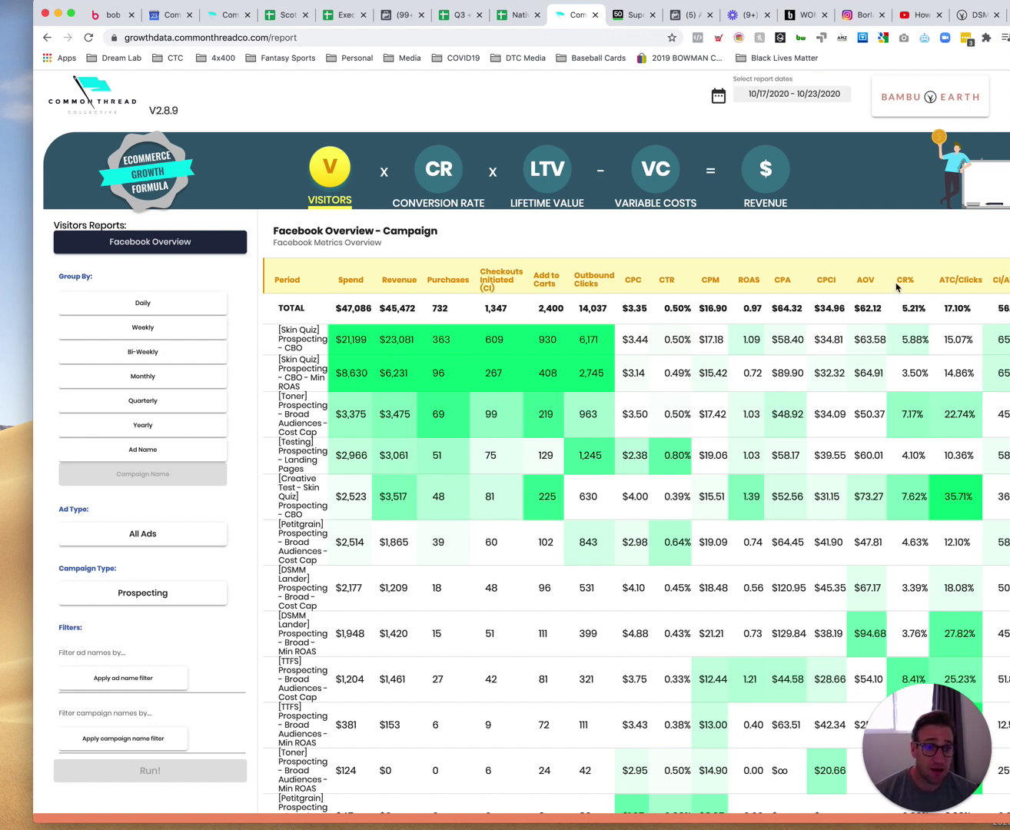
pyautogui.click(184, 539)
pyautogui.click(108, 629)
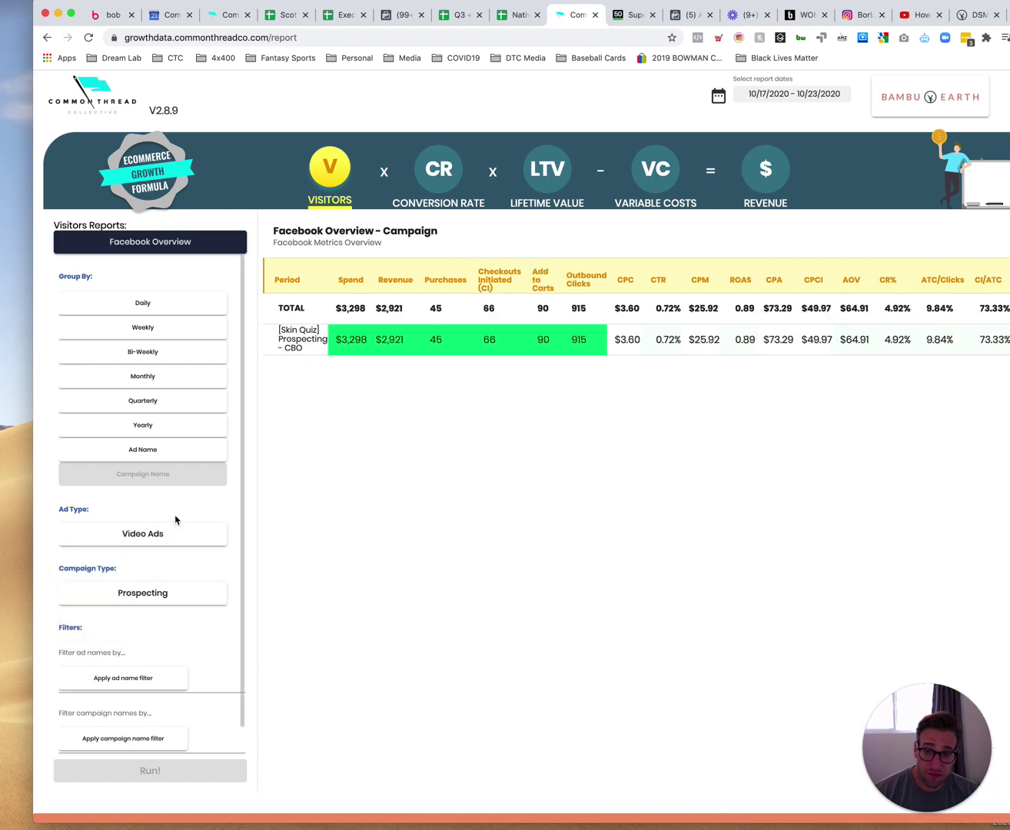
pyautogui.click(158, 542)
pyautogui.click(118, 598)
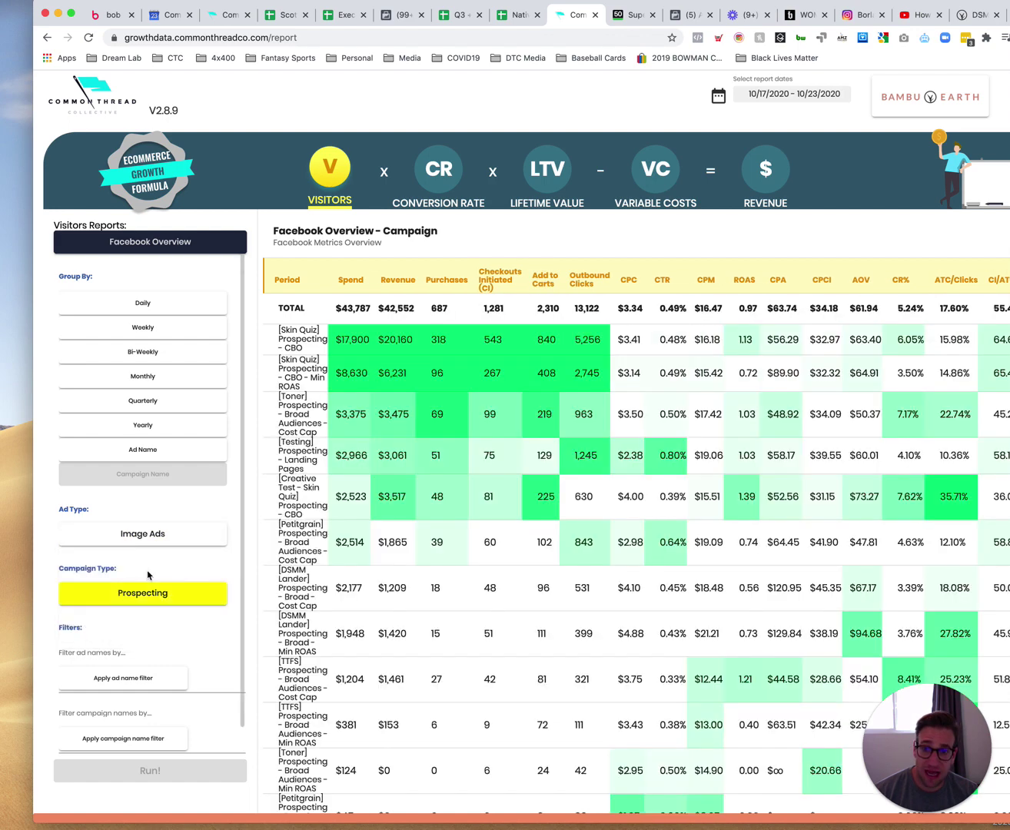
pyautogui.click(158, 596)
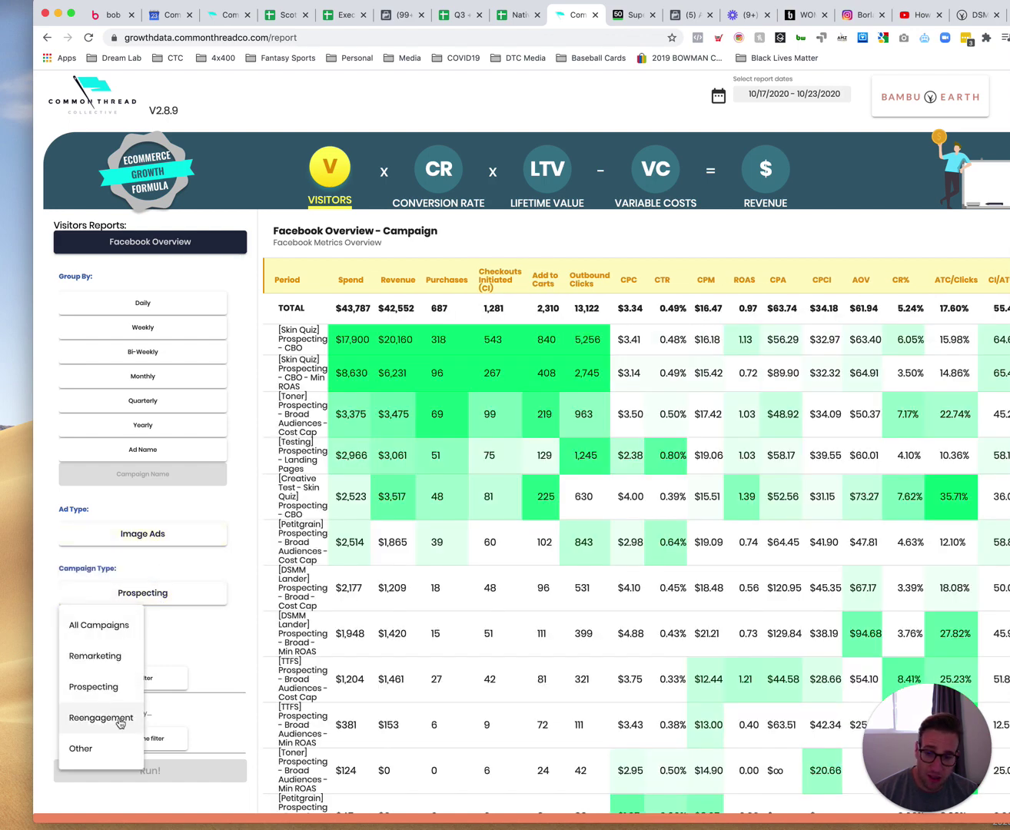
pyautogui.click(235, 569)
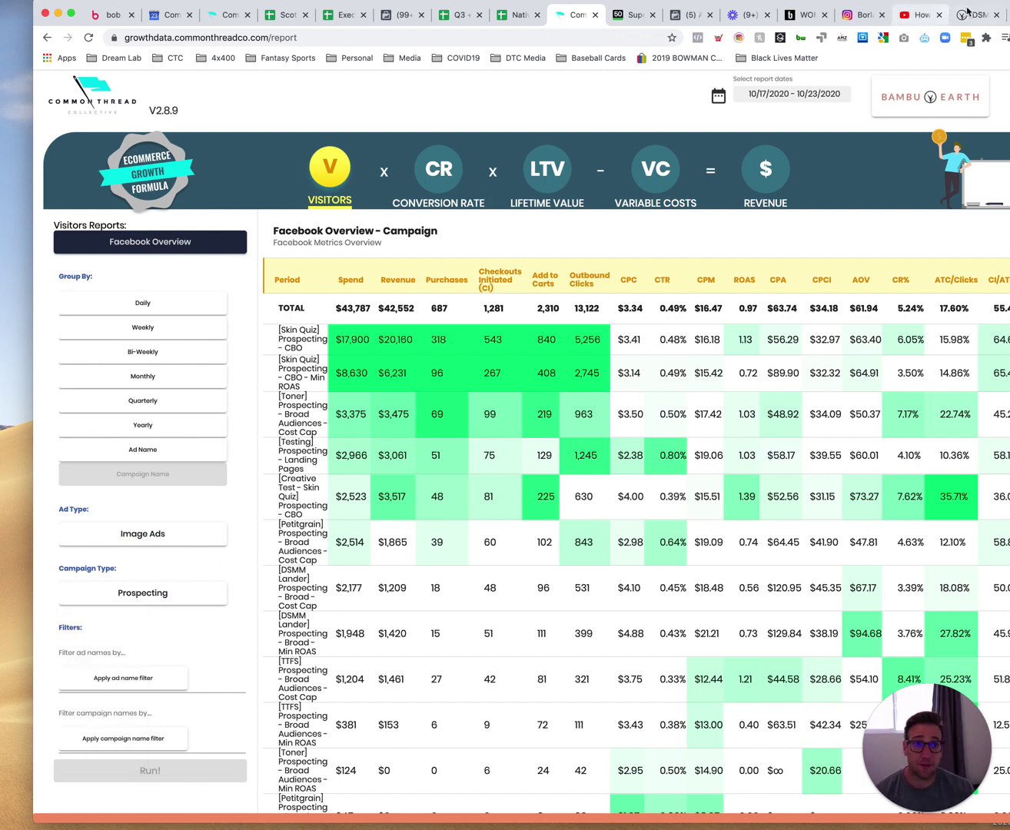
# Step: Switch to the Facebook AIDA Overview report and run it
pyautogui.click(135, 245)
pyautogui.click(99, 342)
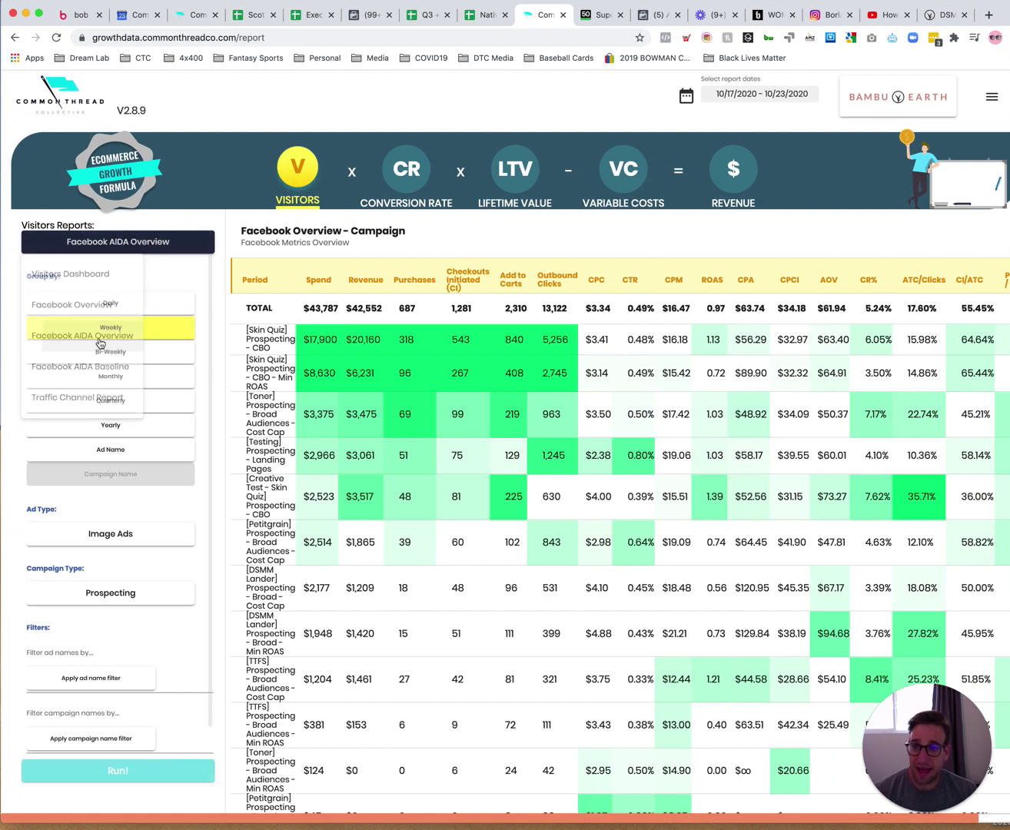
pyautogui.click(169, 780)
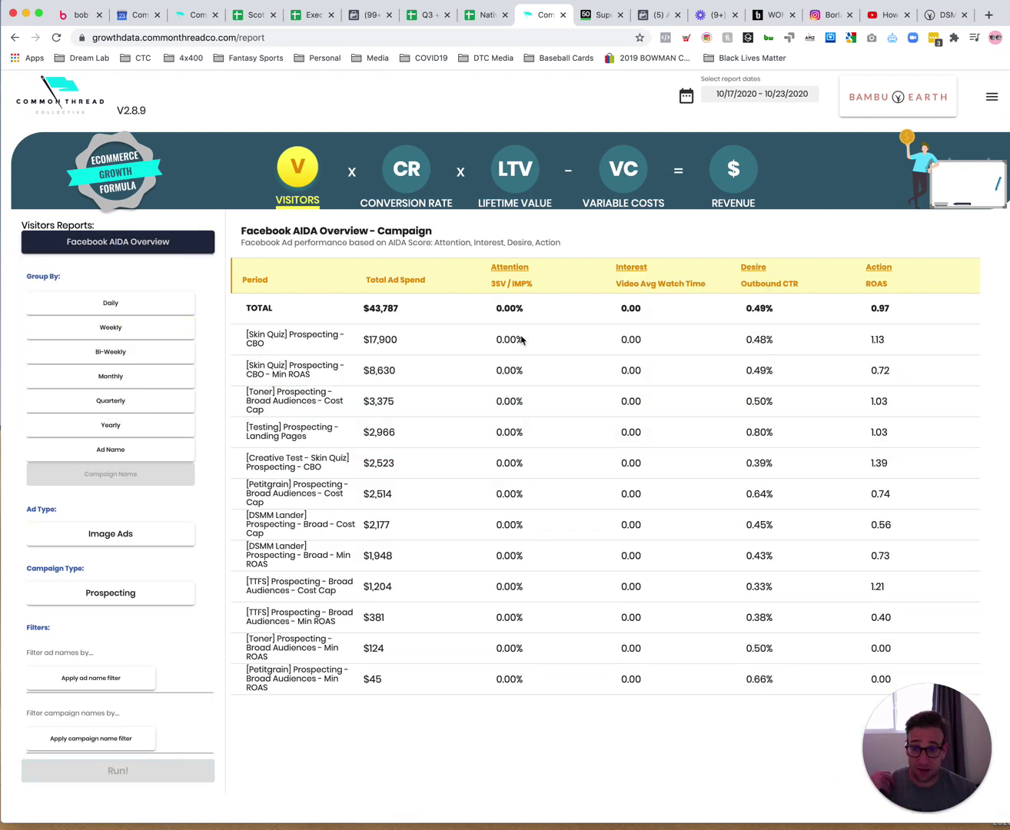
# Step: Filter the AIDA Overview to Video Ads with Campaign Type set to All Campaigns
pyautogui.click(158, 538)
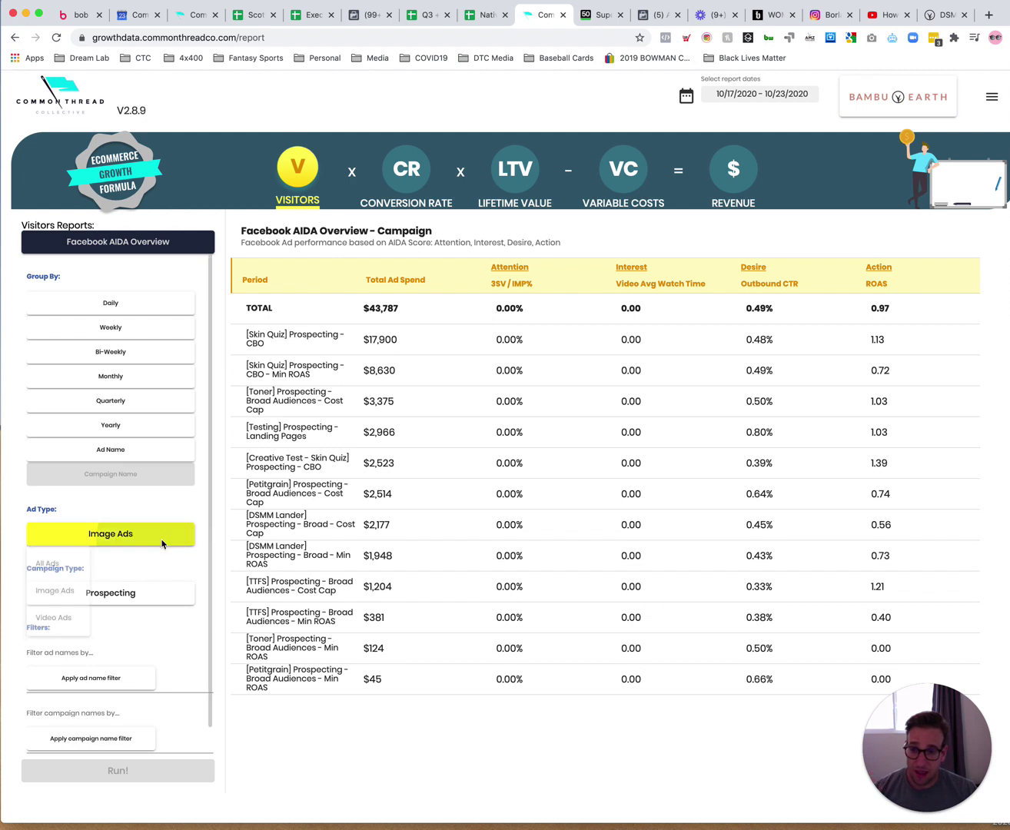
pyautogui.click(70, 627)
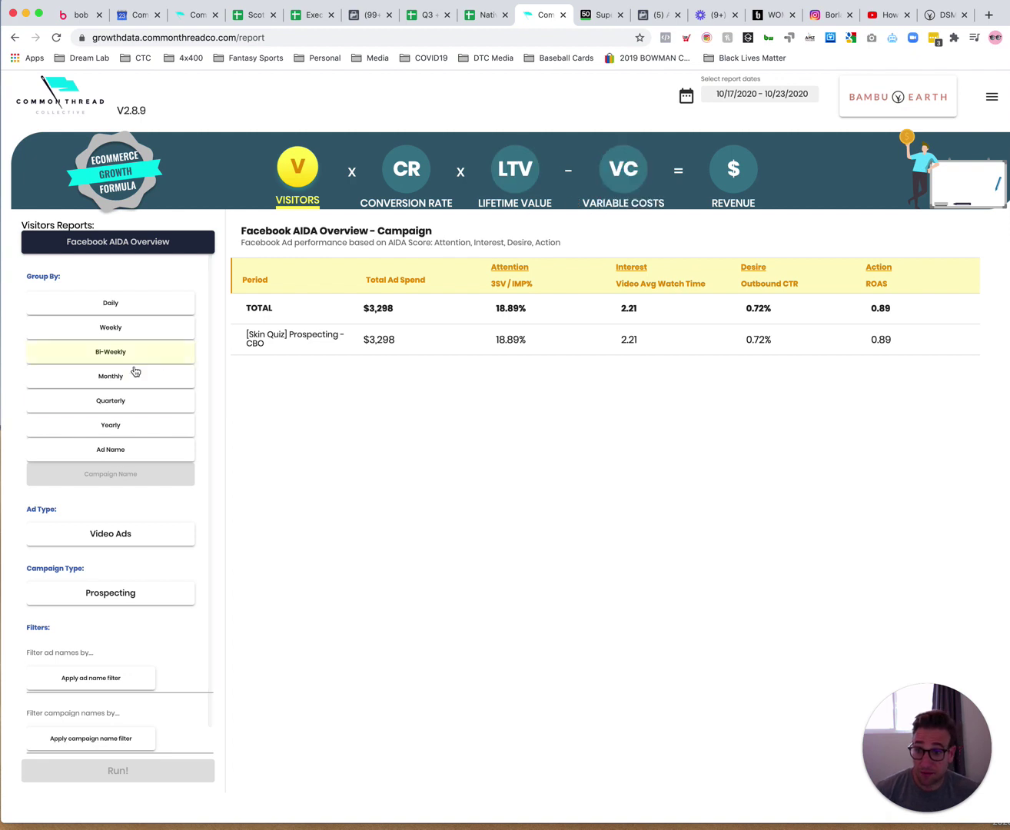
pyautogui.click(130, 540)
pyautogui.click(68, 597)
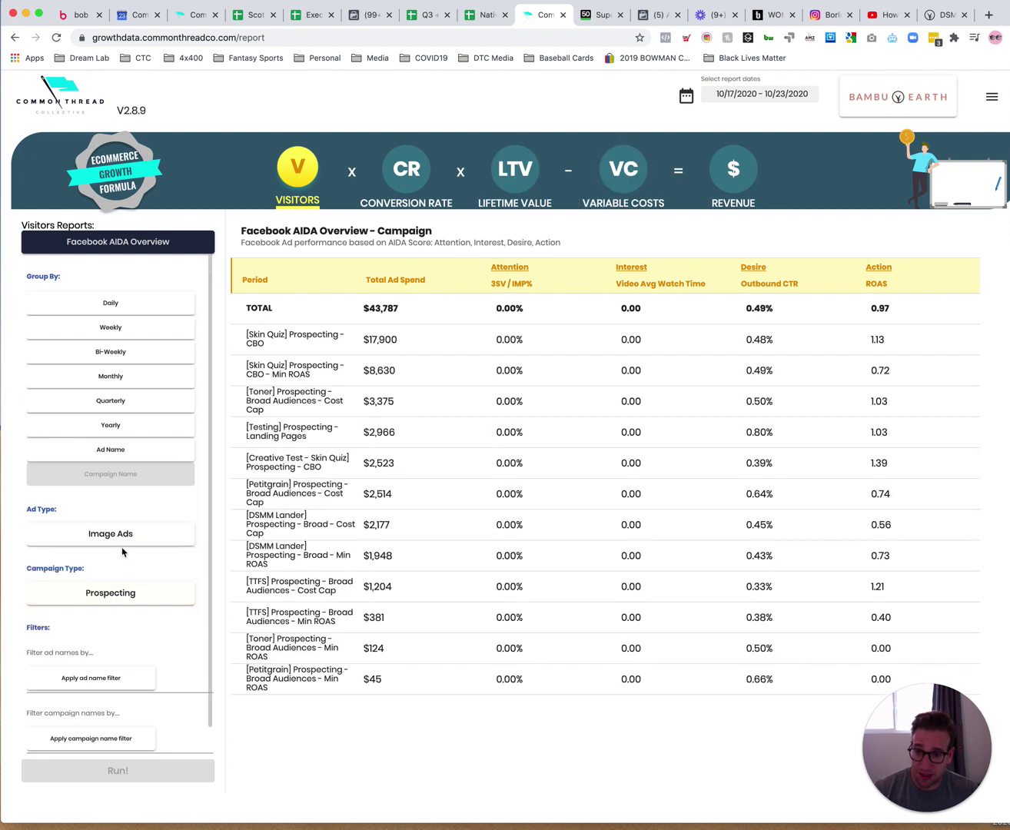
pyautogui.click(117, 539)
pyautogui.click(74, 626)
pyautogui.click(76, 594)
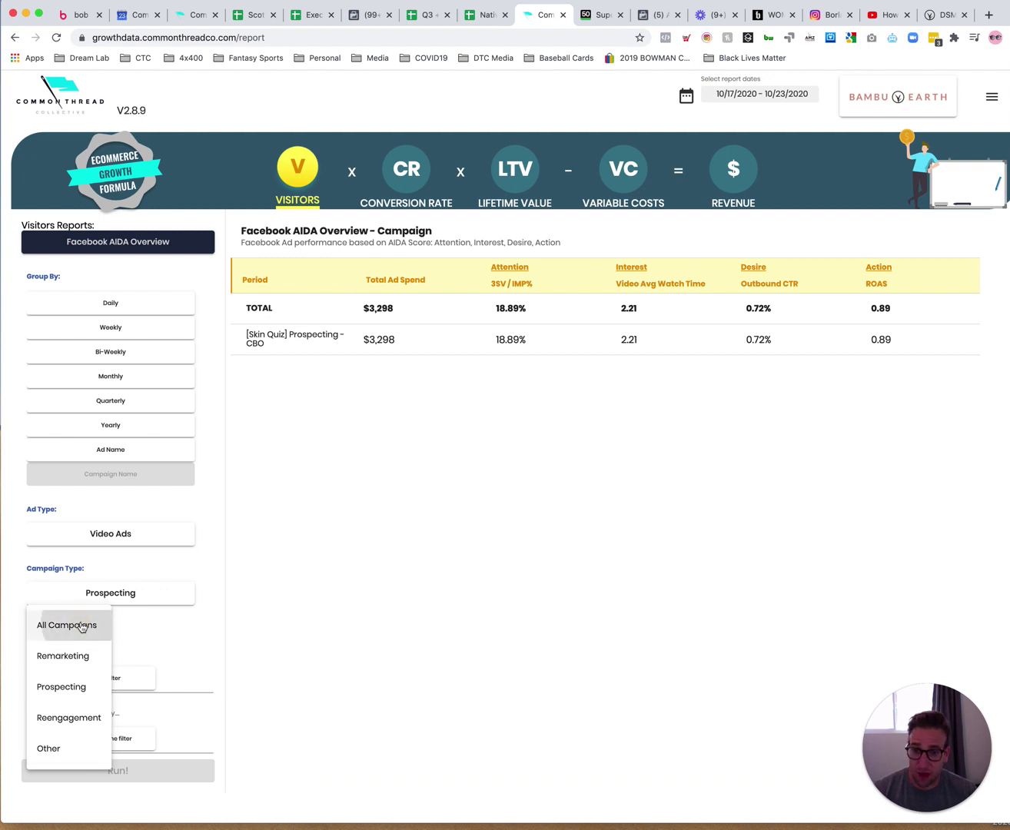
pyautogui.click(67, 625)
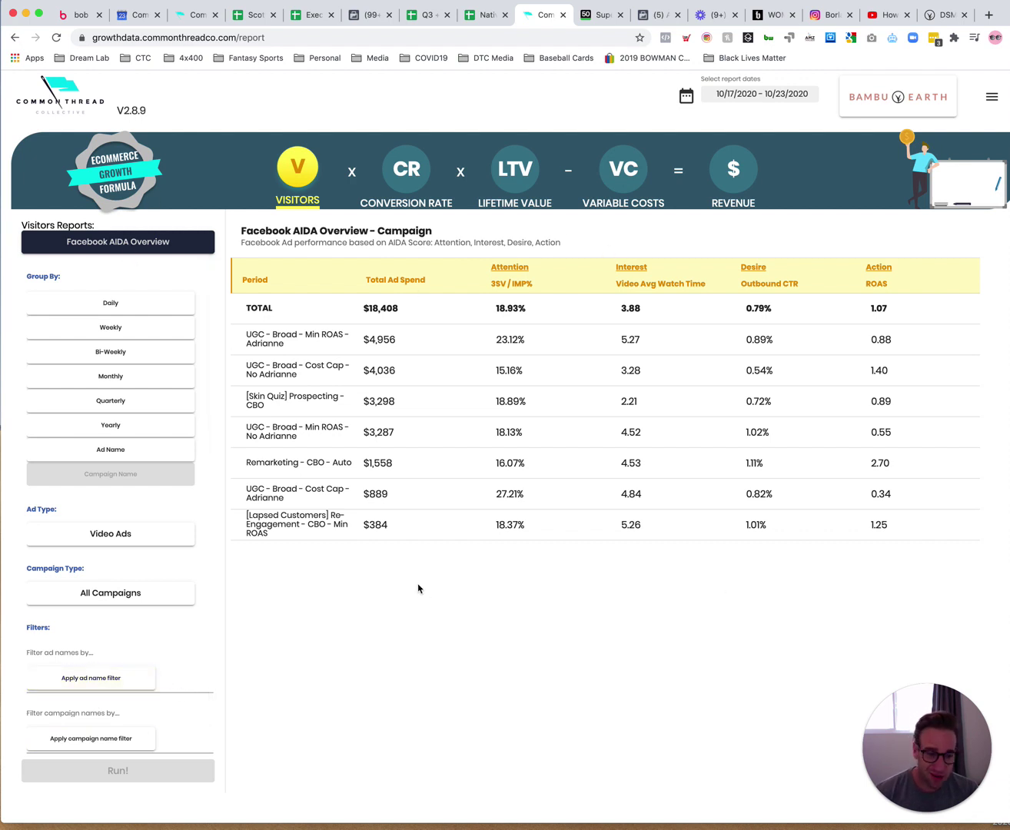
# Step: Run the Facebook AIDA Baseline report for This Month (October 1–23)
pyautogui.click(118, 242)
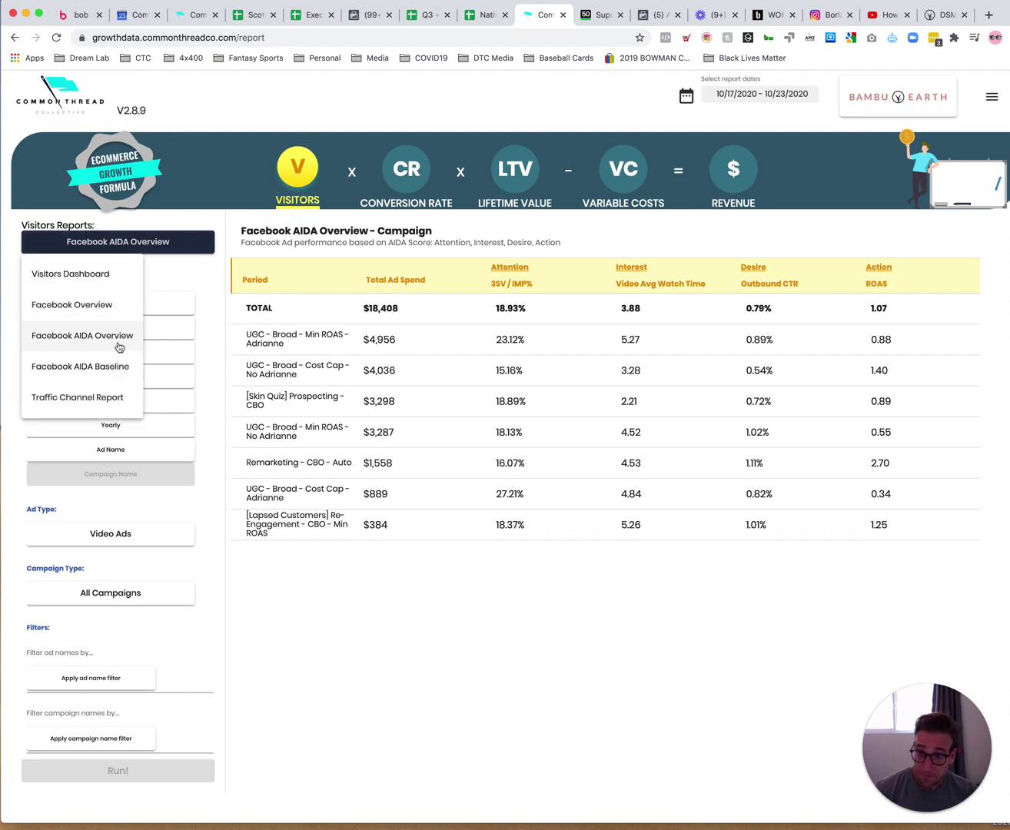
pyautogui.click(118, 374)
pyautogui.click(153, 710)
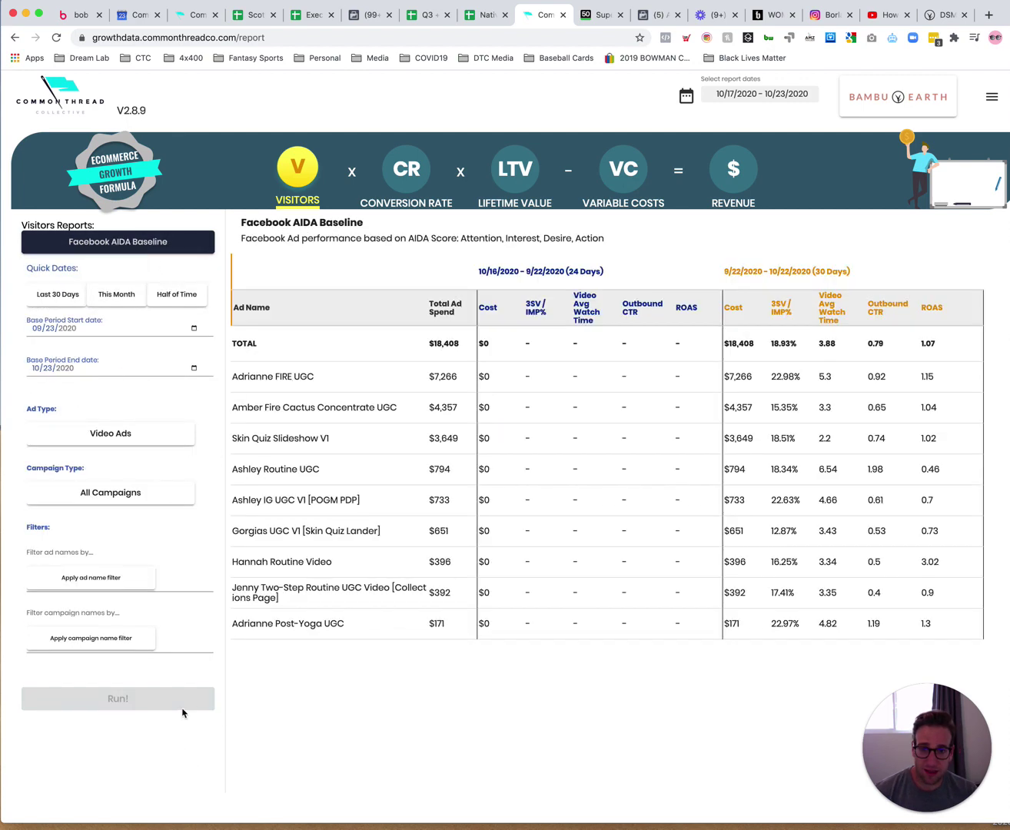
pyautogui.click(770, 93)
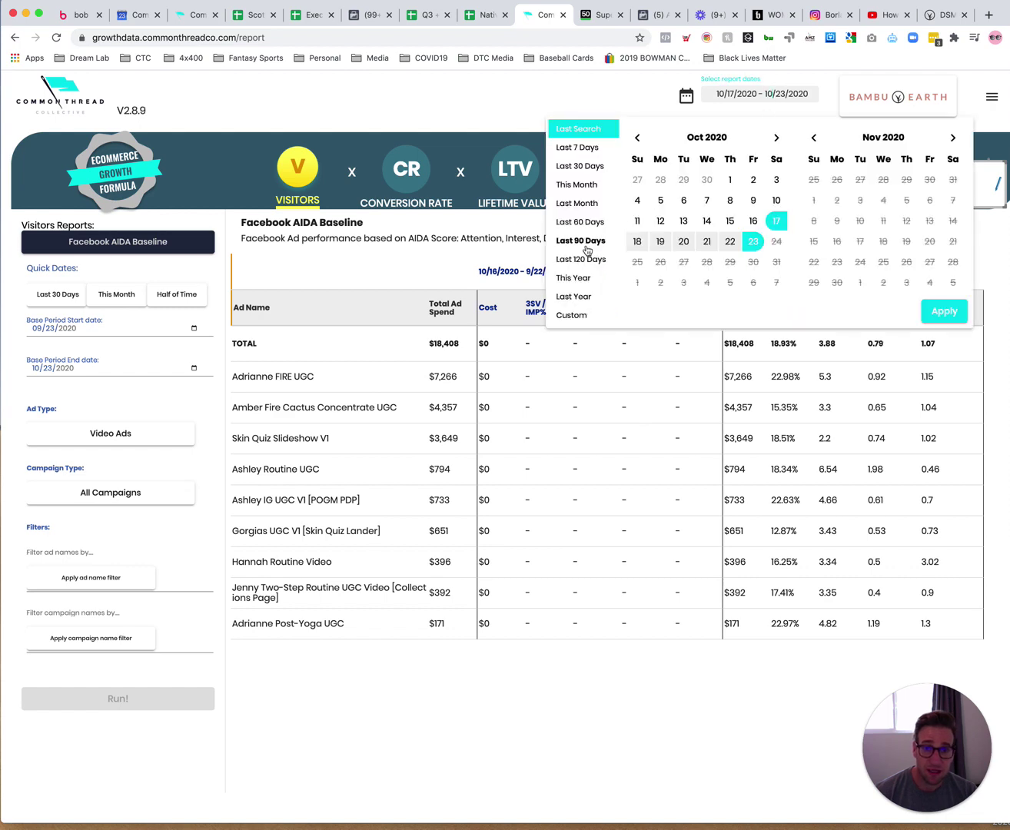
pyautogui.click(597, 185)
pyautogui.click(944, 312)
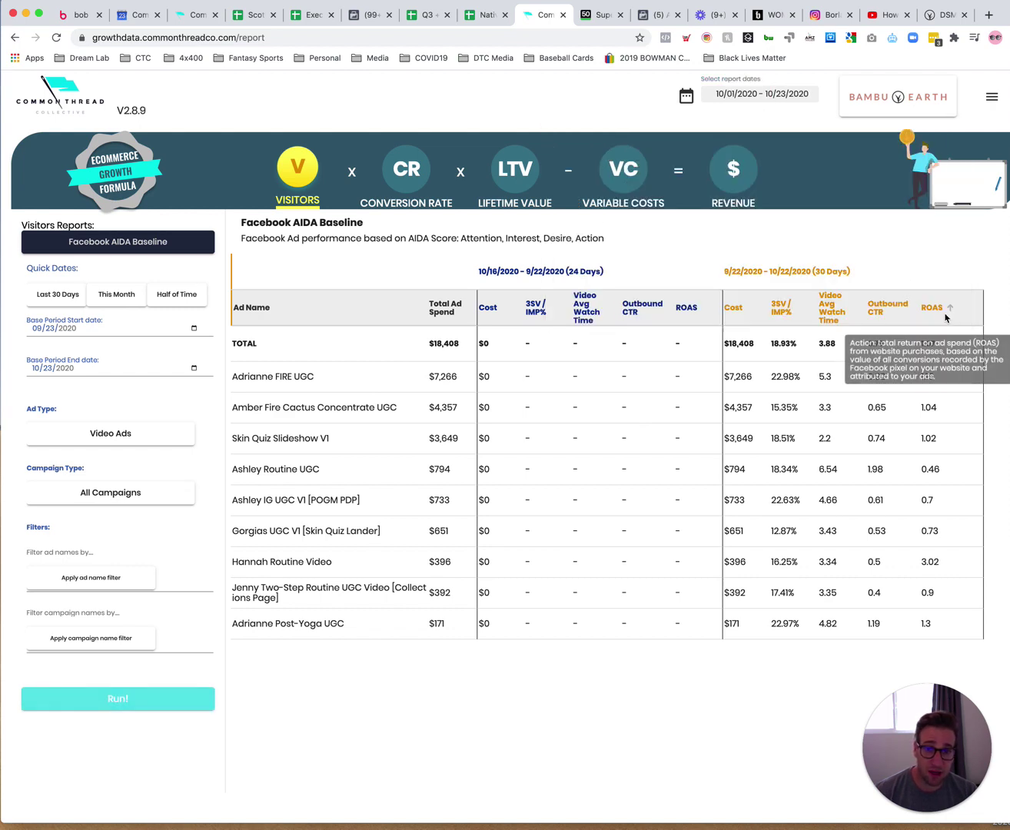
pyautogui.click(169, 699)
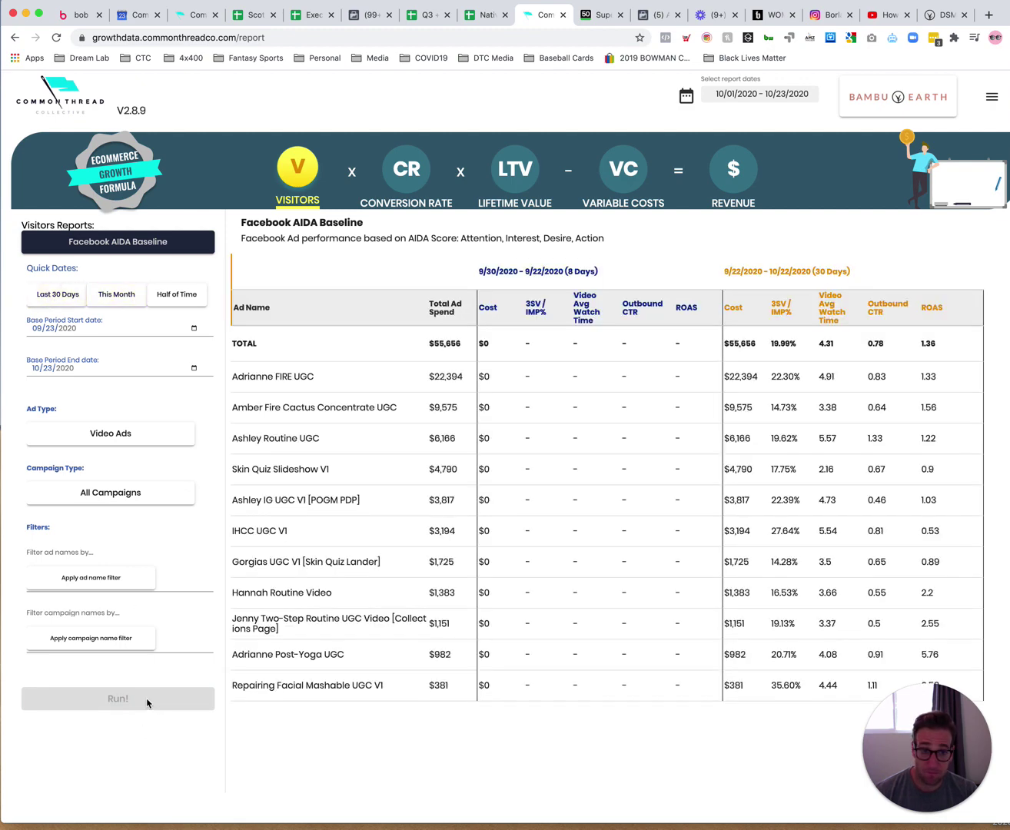
# Step: Set the Quick Dates base period to This Month and expand a campaign row
pyautogui.click(62, 294)
pyautogui.click(117, 295)
pyautogui.click(66, 333)
pyautogui.click(195, 330)
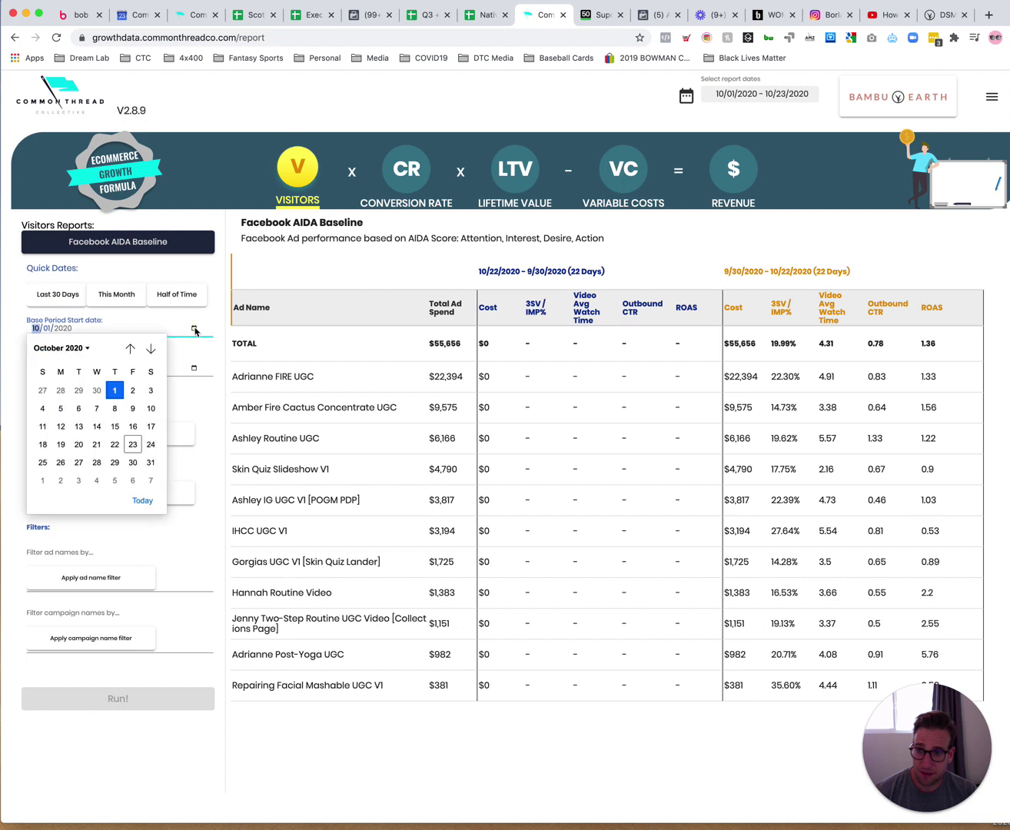
pyautogui.click(115, 396)
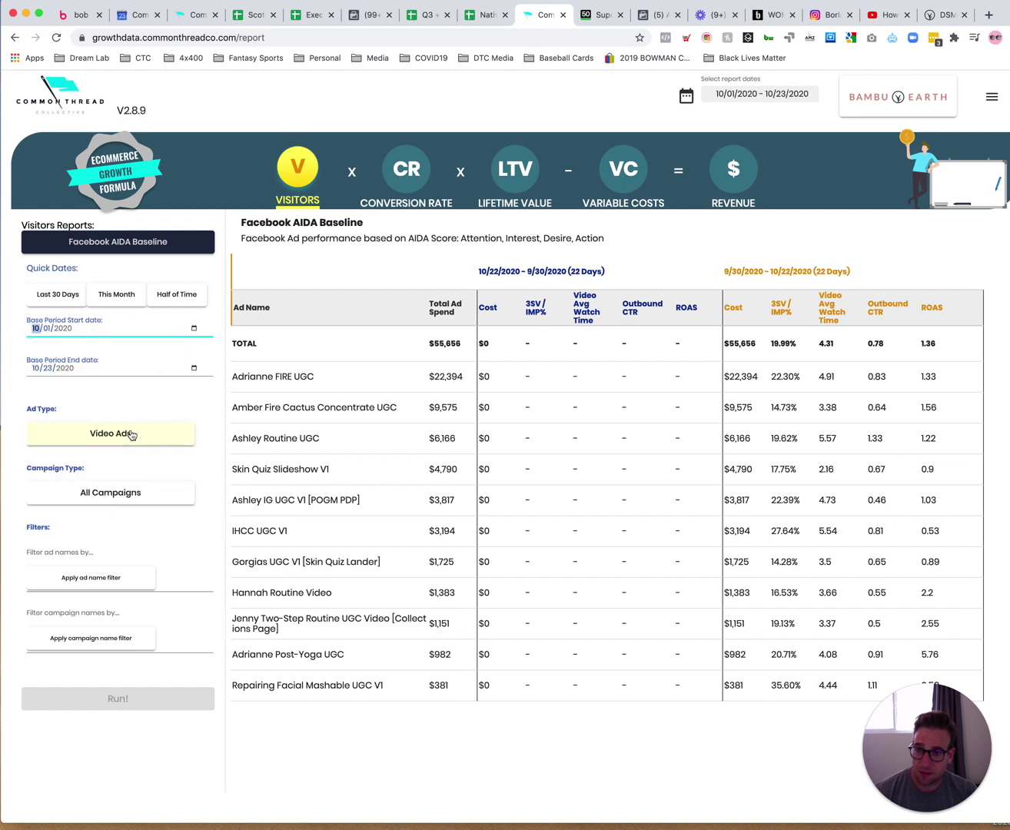
pyautogui.click(193, 329)
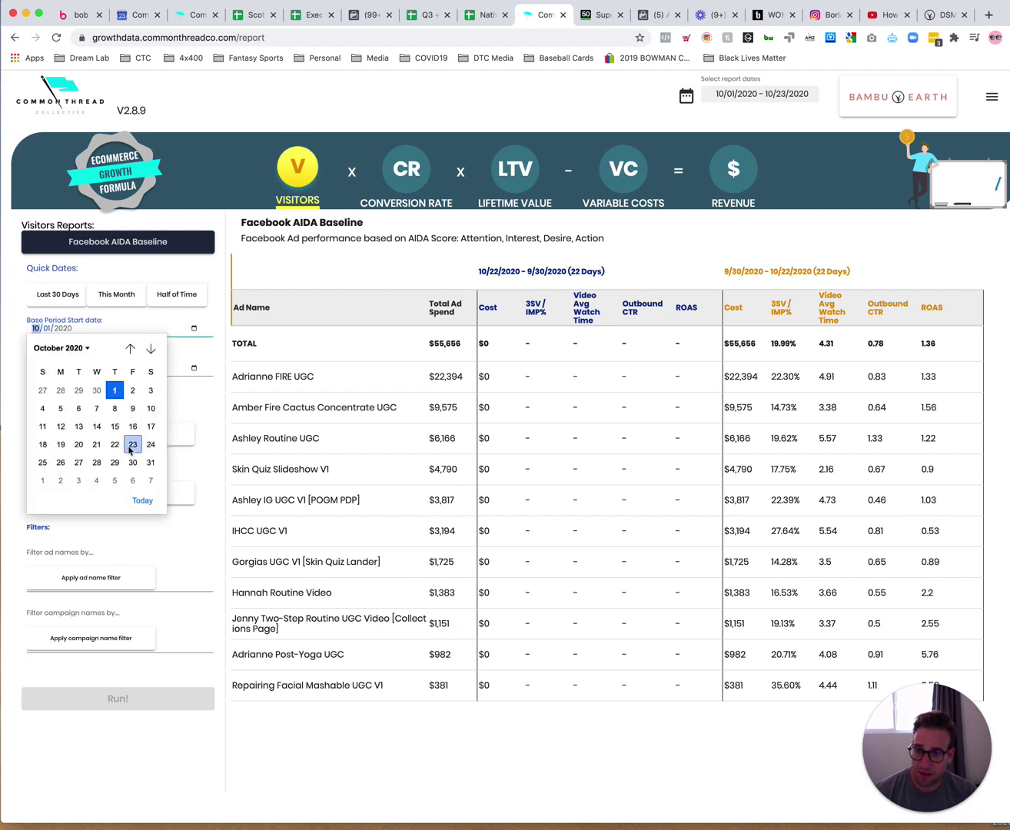
pyautogui.click(193, 369)
pyautogui.click(194, 370)
pyautogui.click(54, 294)
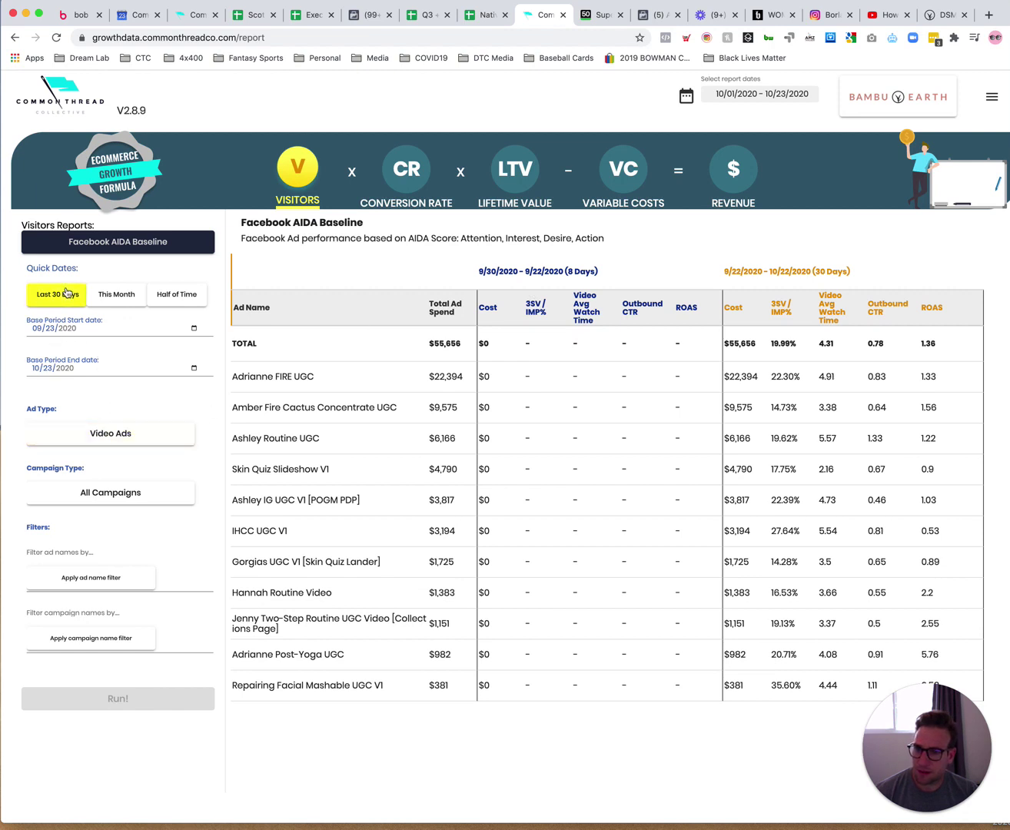
pyautogui.click(116, 294)
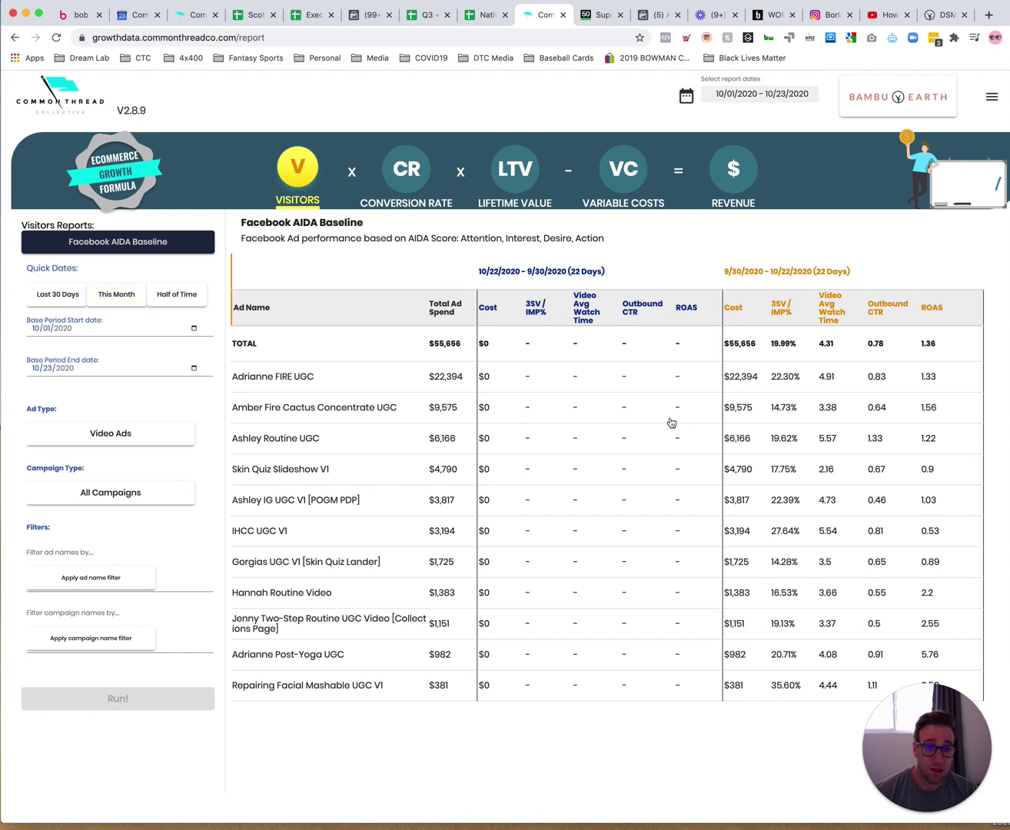
pyautogui.moveTo(630, 408); pyautogui.dragTo(599, 408)
# Step: Expand Adrianne FIRE UGC, then rerun the AIDA Baseline for the Last 7 Days (October 17–23)
pyautogui.click(289, 379)
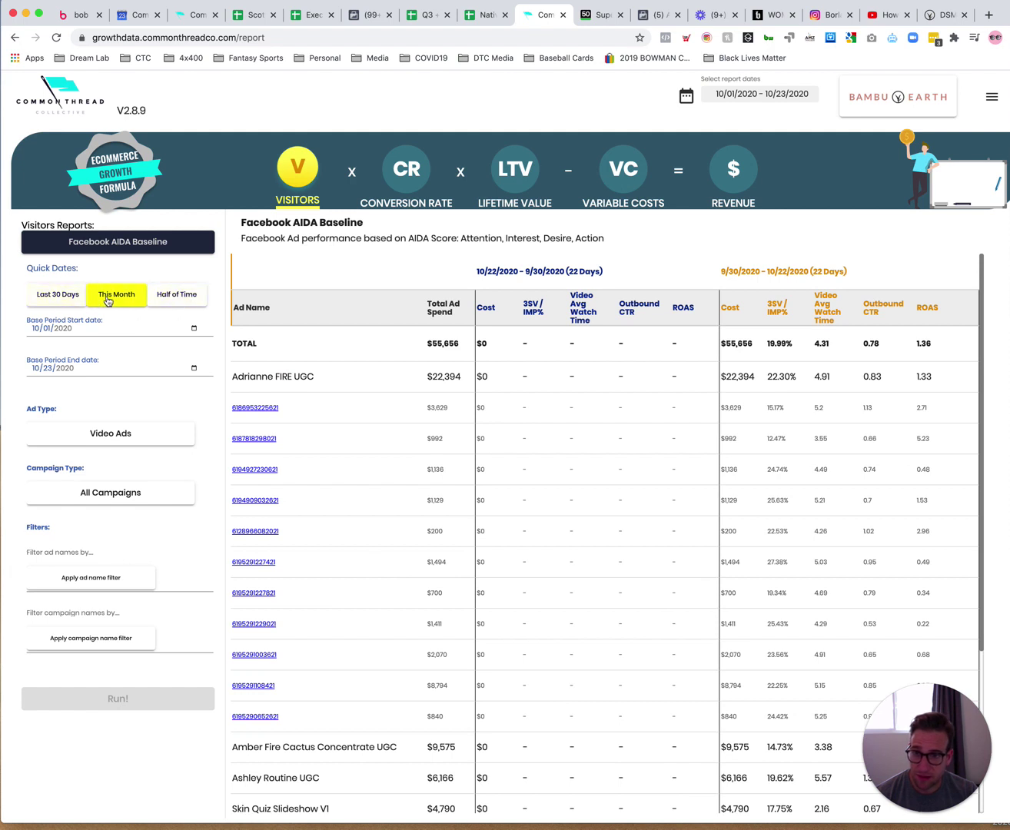
pyautogui.click(792, 93)
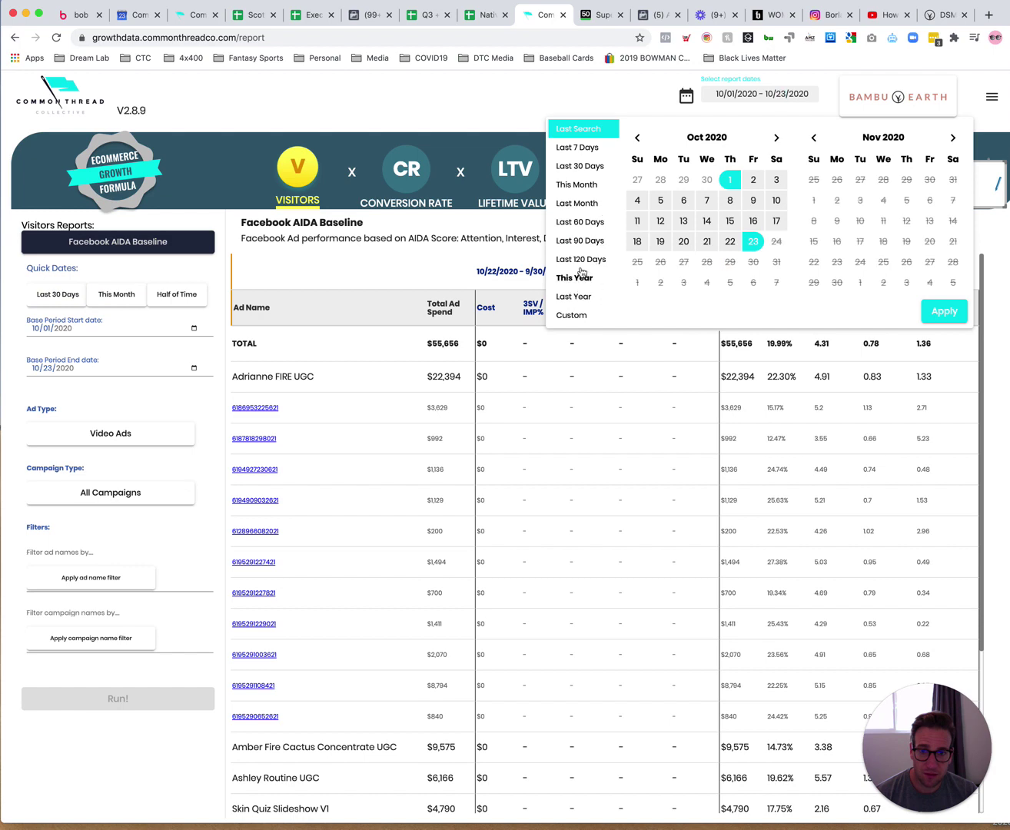
pyautogui.click(579, 148)
pyautogui.click(944, 312)
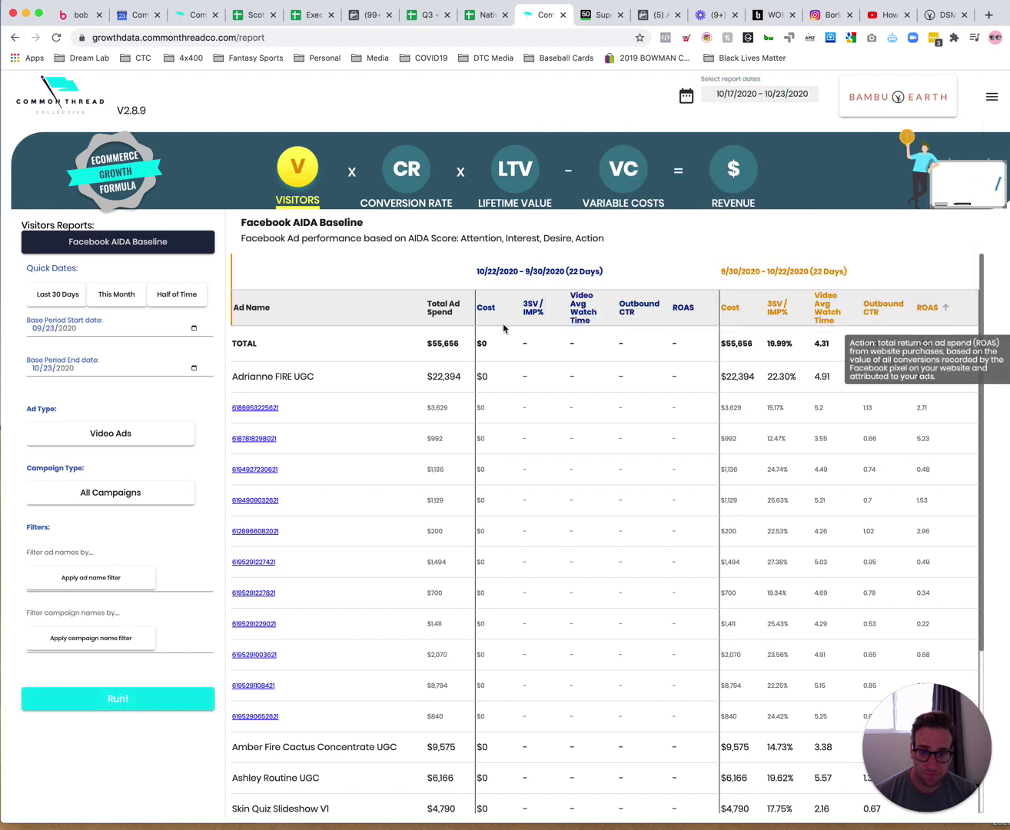
pyautogui.click(140, 698)
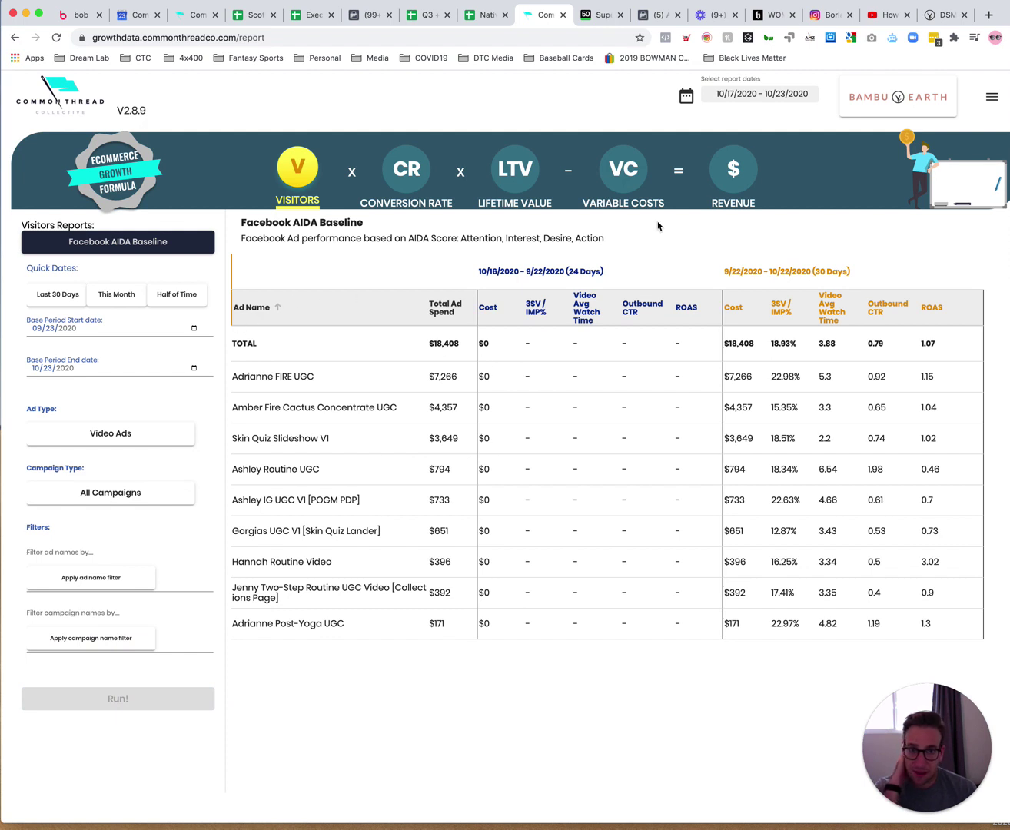
# Step: Start the base period on October 18 and rerun the report
pyautogui.click(69, 427)
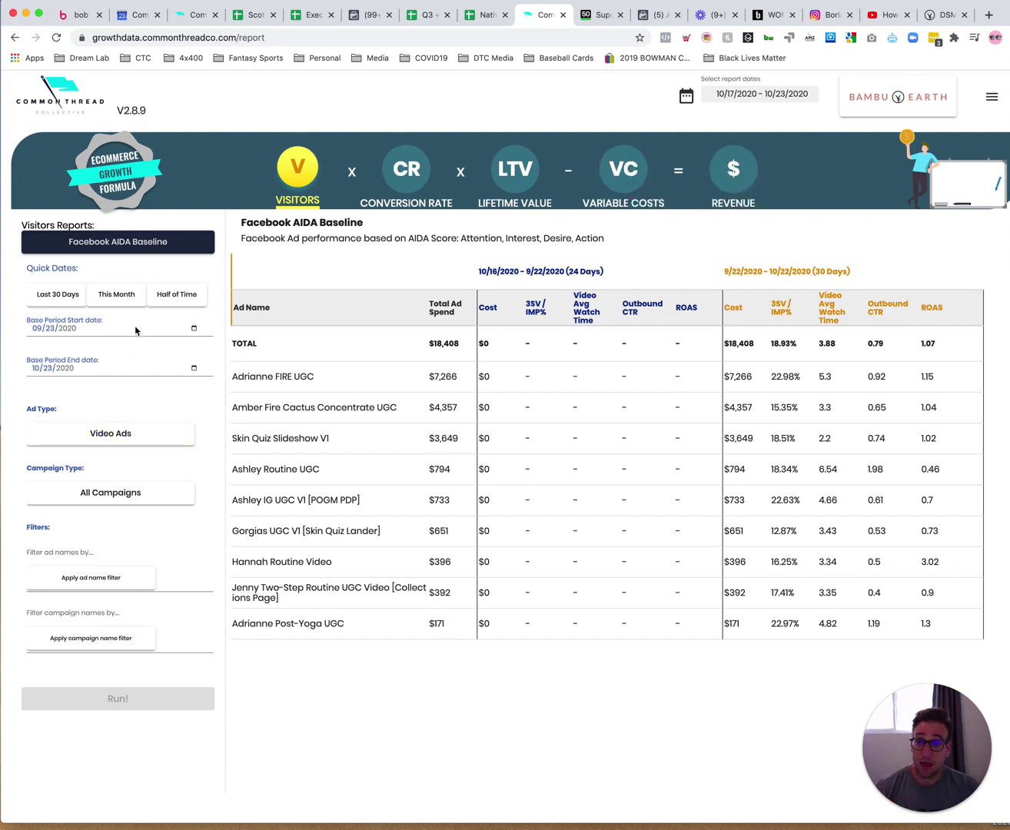
pyautogui.click(116, 293)
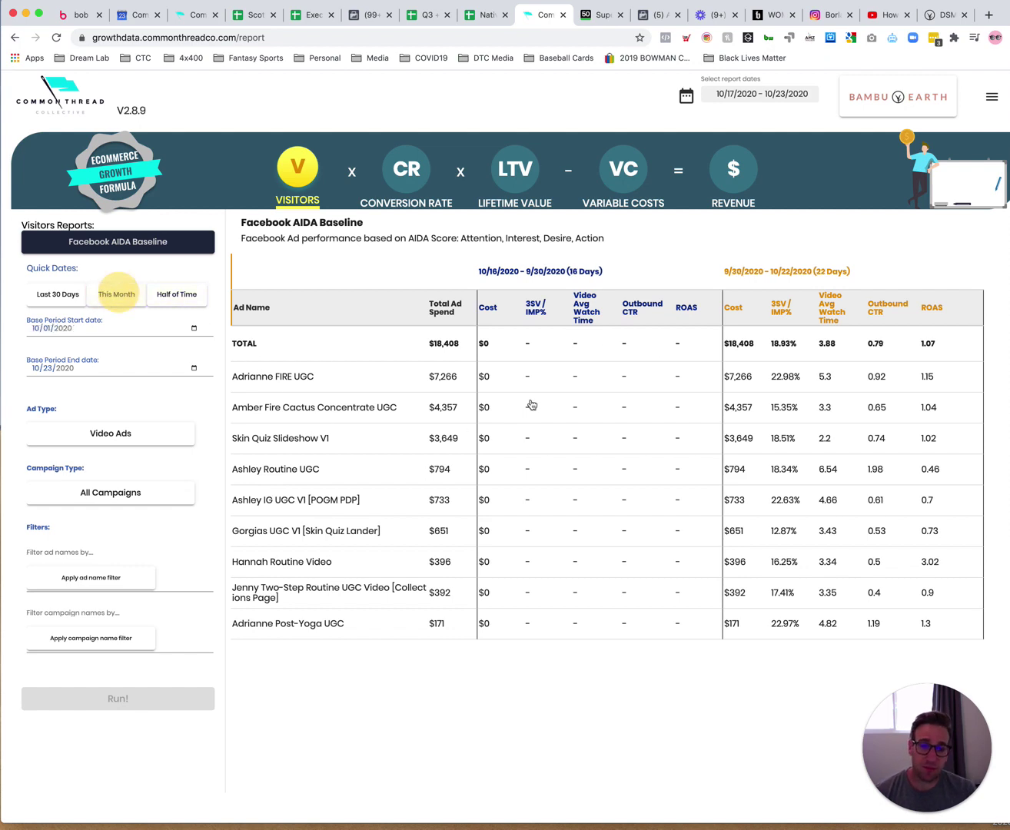
pyautogui.click(297, 380)
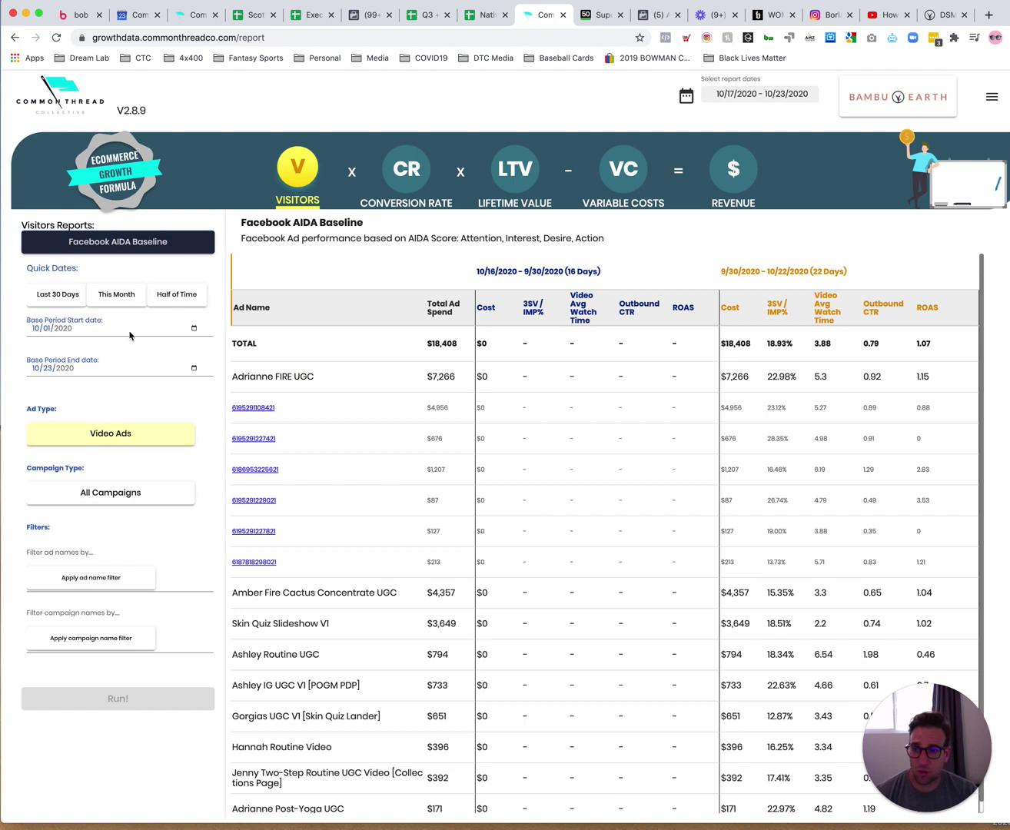
pyautogui.click(193, 329)
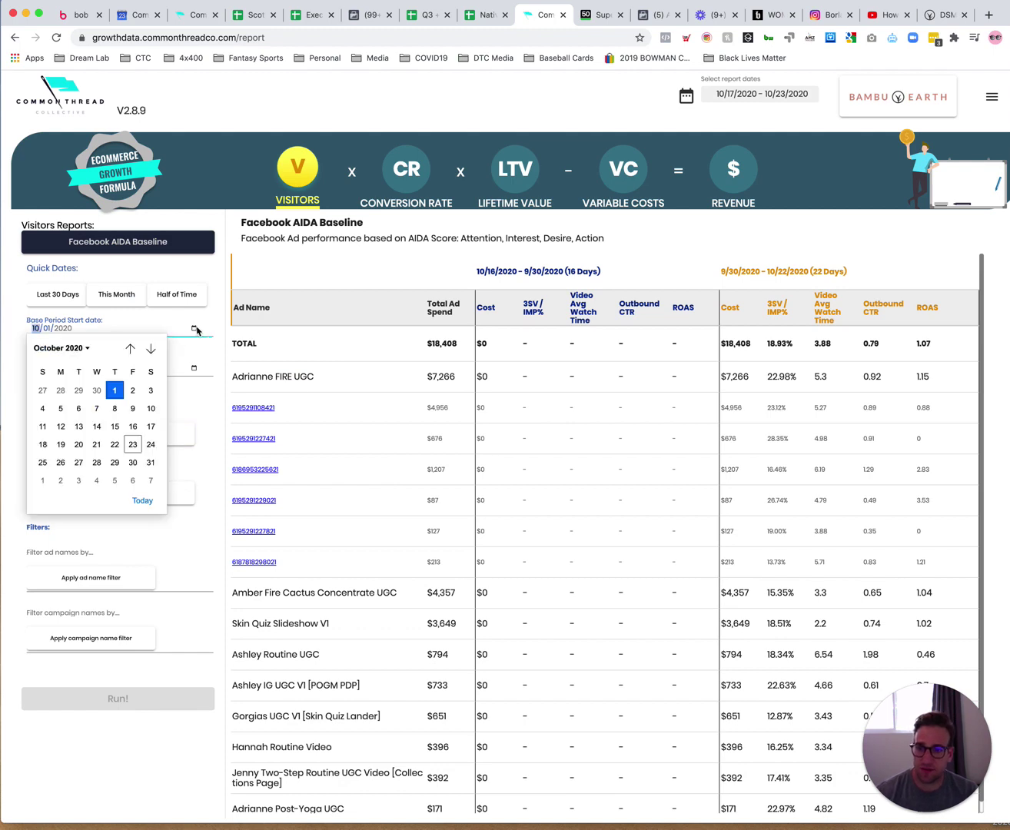
pyautogui.click(42, 444)
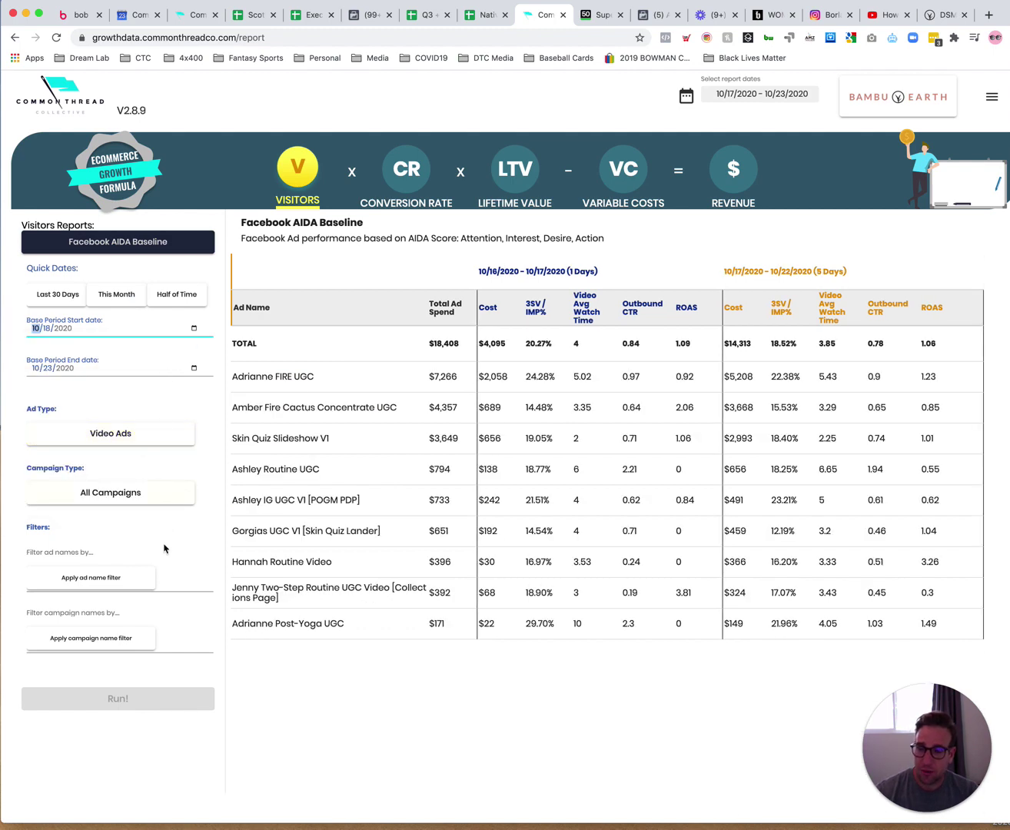
pyautogui.click(156, 691)
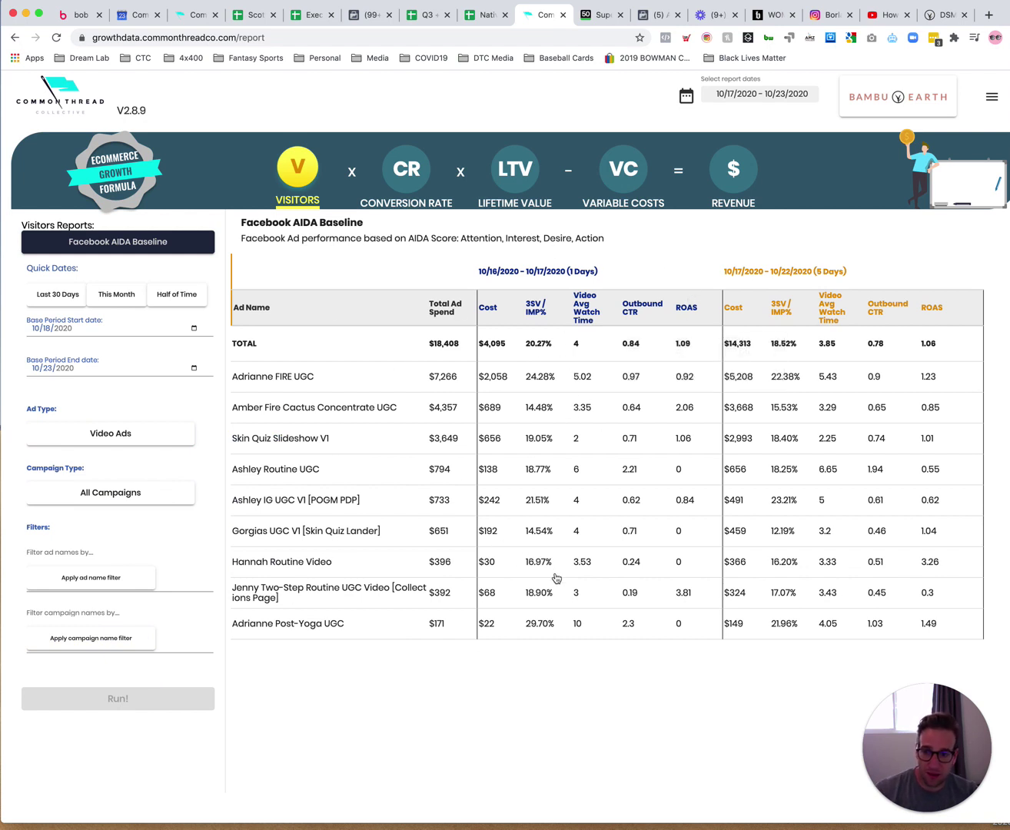
# Step: Expand Adrianne FIRE UGC into its ads and view one ad in Facebook Ads Manager
pyautogui.click(293, 384)
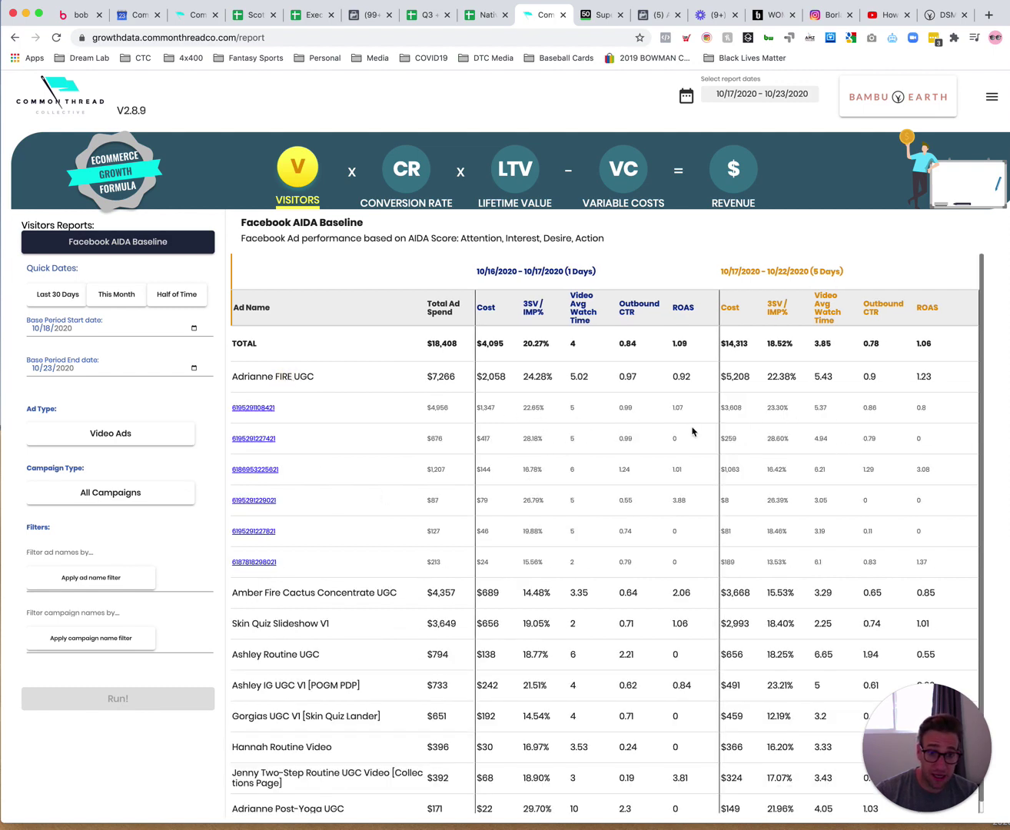
pyautogui.click(265, 502)
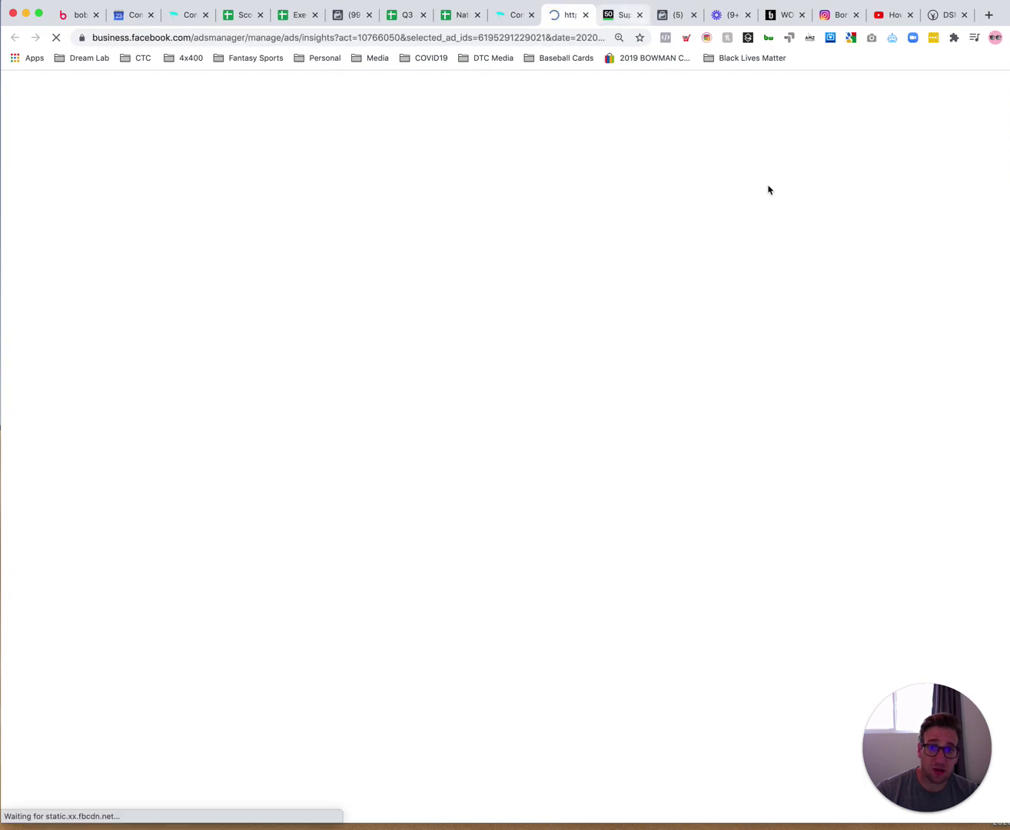
pyautogui.click(519, 15)
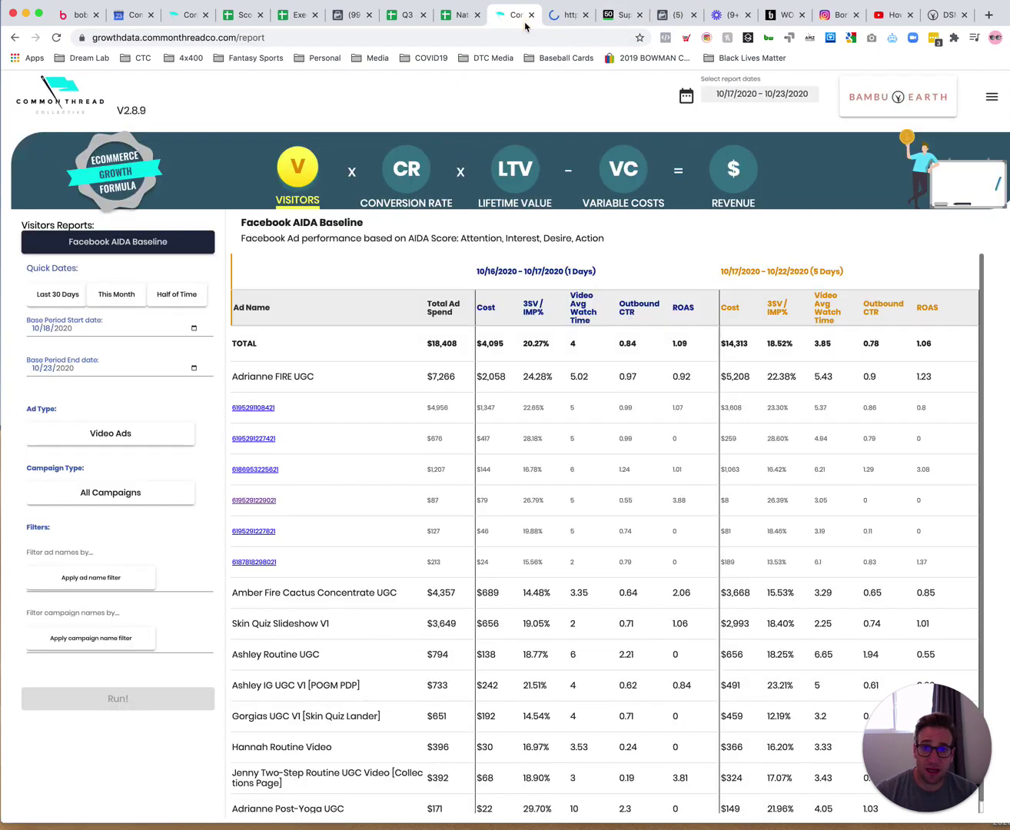
# Step: Run the Traffic Channel Report for 10/17–10/23 to see sessions, conversion rate and revenue per channel
pyautogui.click(158, 243)
pyautogui.click(103, 402)
pyautogui.click(123, 329)
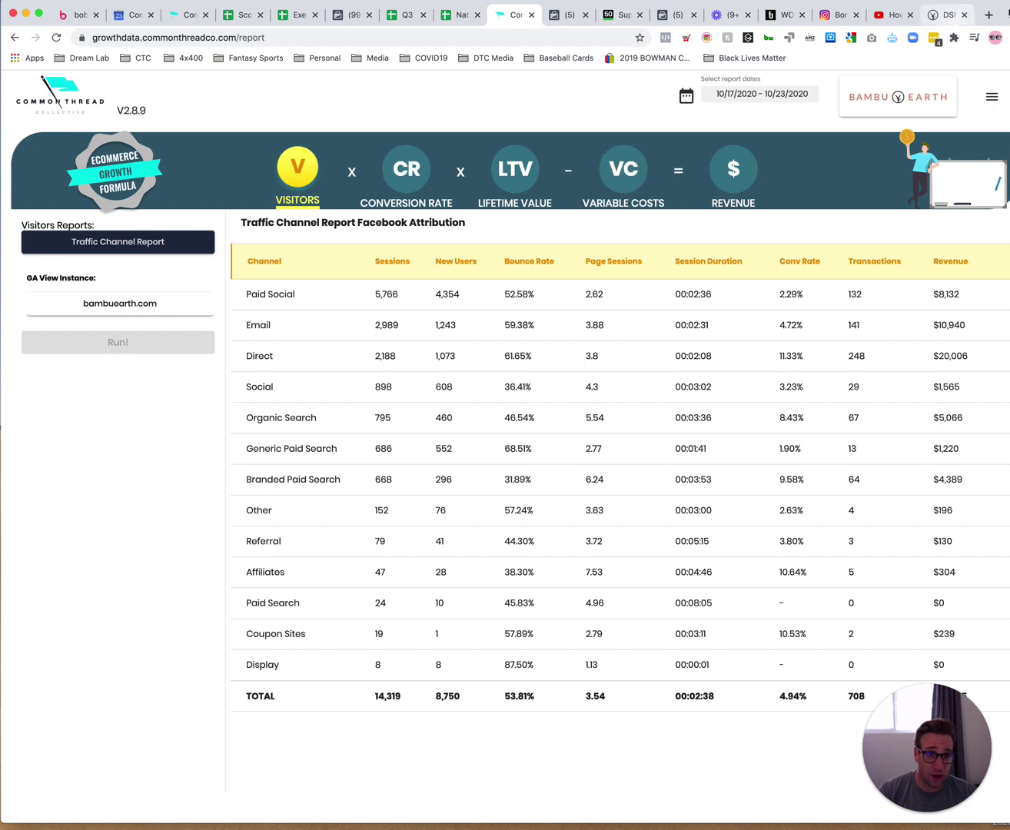
pyautogui.moveTo(4, 4)
pyautogui.mouseDown()
pyautogui.moveTo(31, 4)
pyautogui.moveTo(11, 5)
pyautogui.mouseUp()
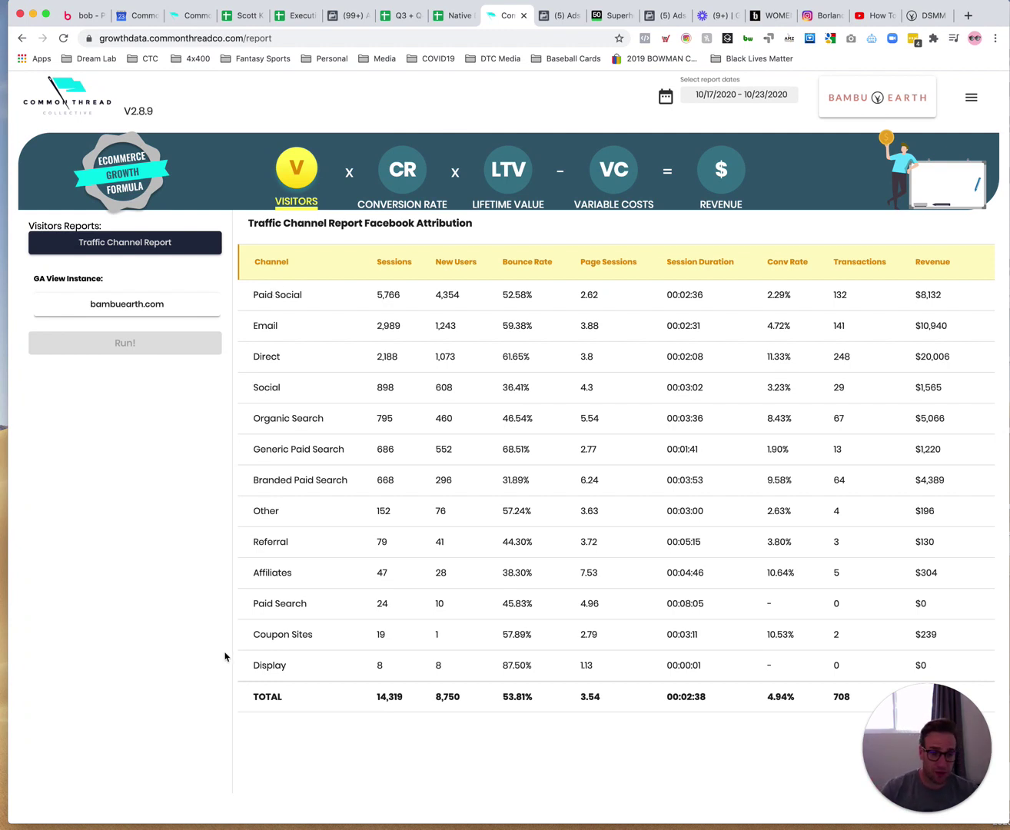
# Step: Open the Sales Dashboard from the $ Revenue circle in the formula banner
pyautogui.click(720, 170)
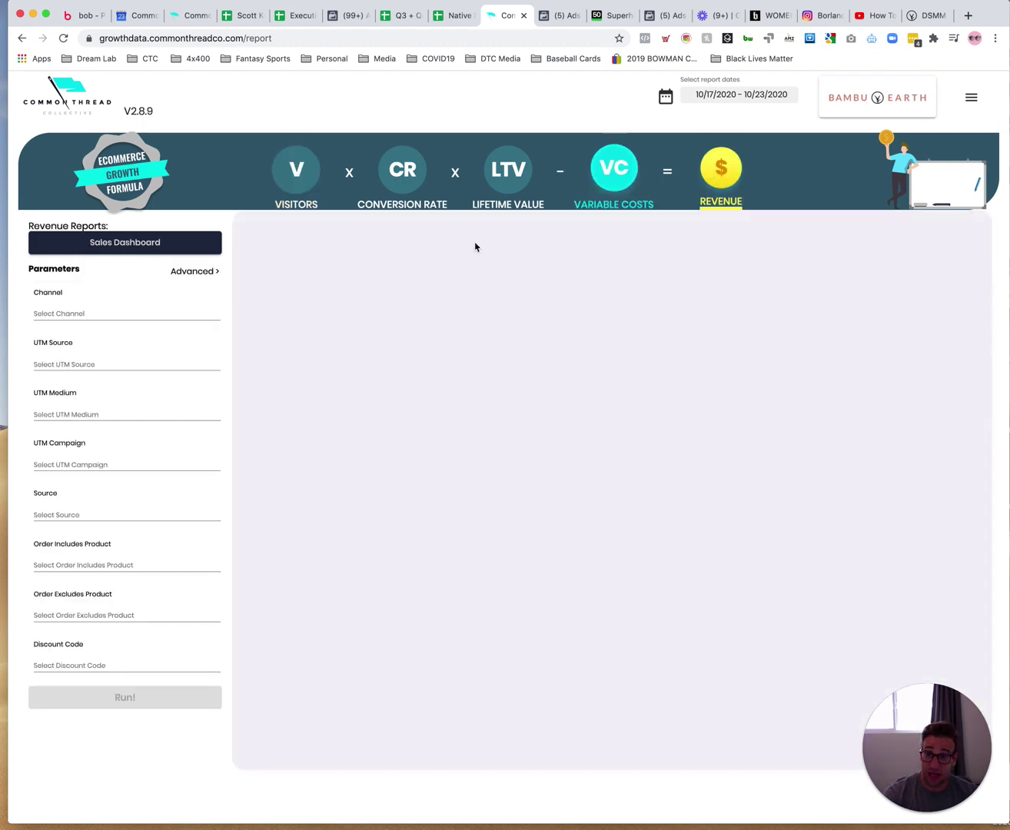